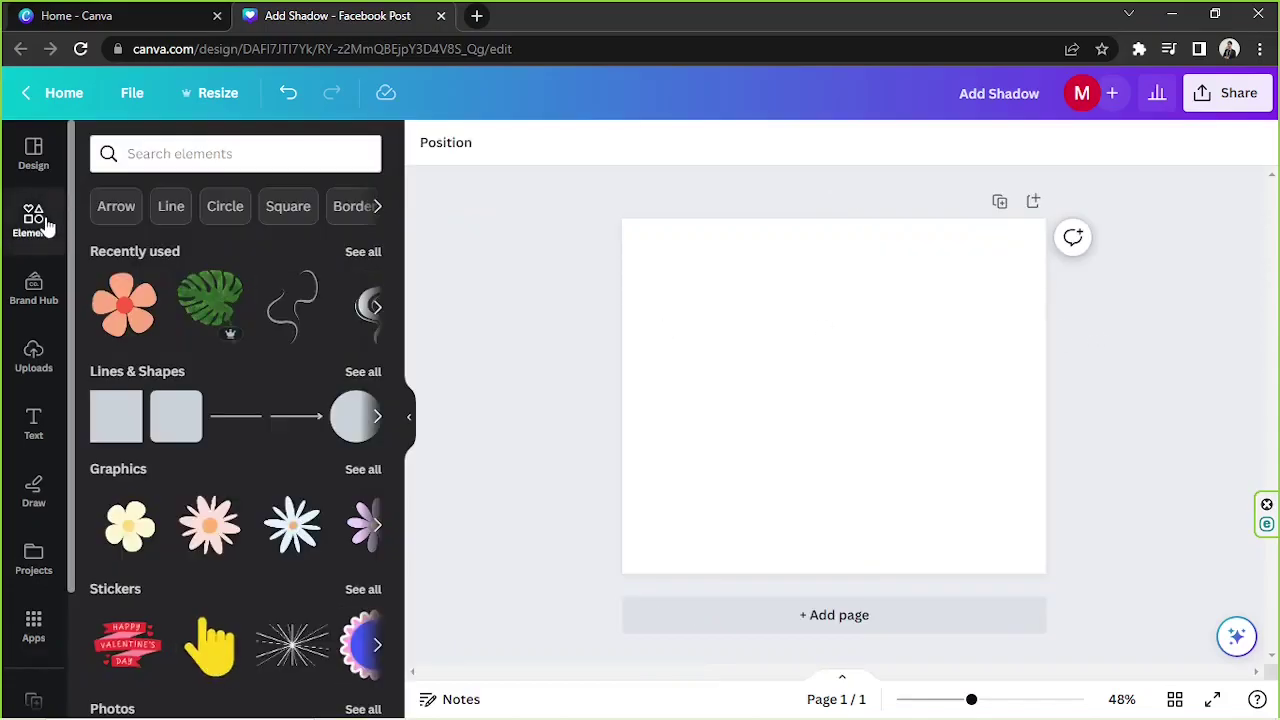
Search the elements library for "butterfly" and restrict the results to graphics
click(164, 155)
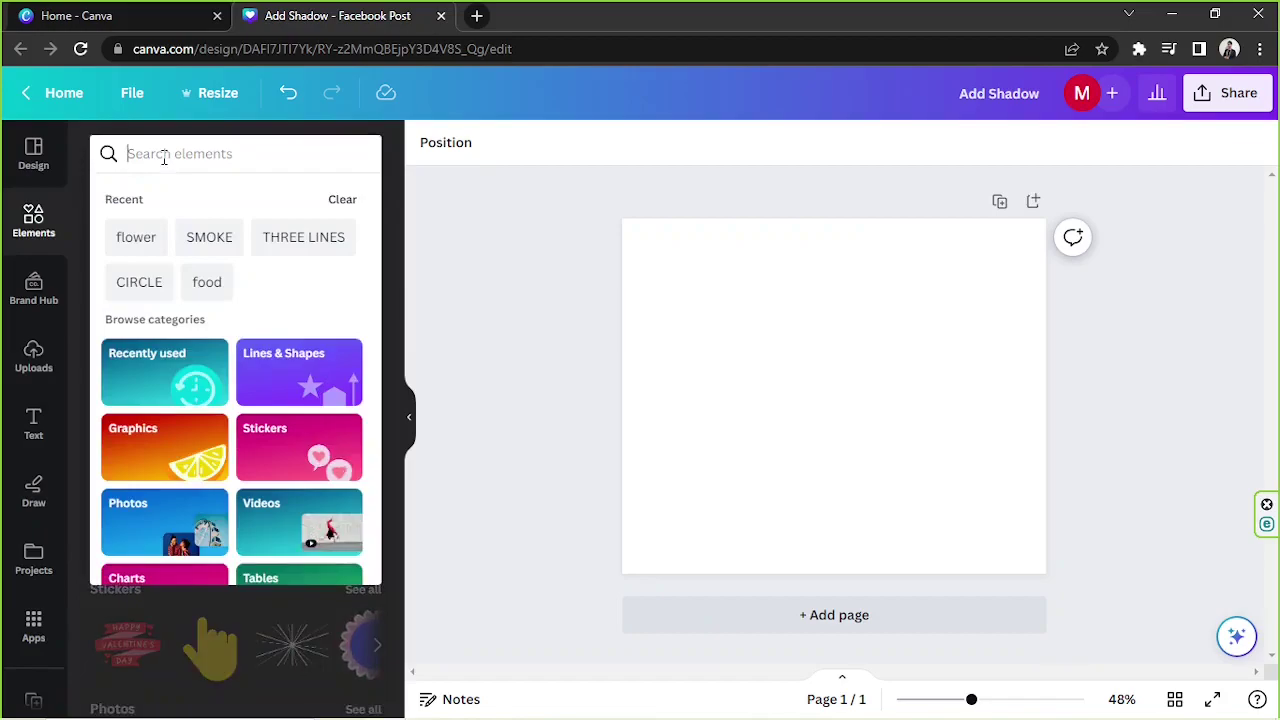
click(34, 229)
click(134, 156)
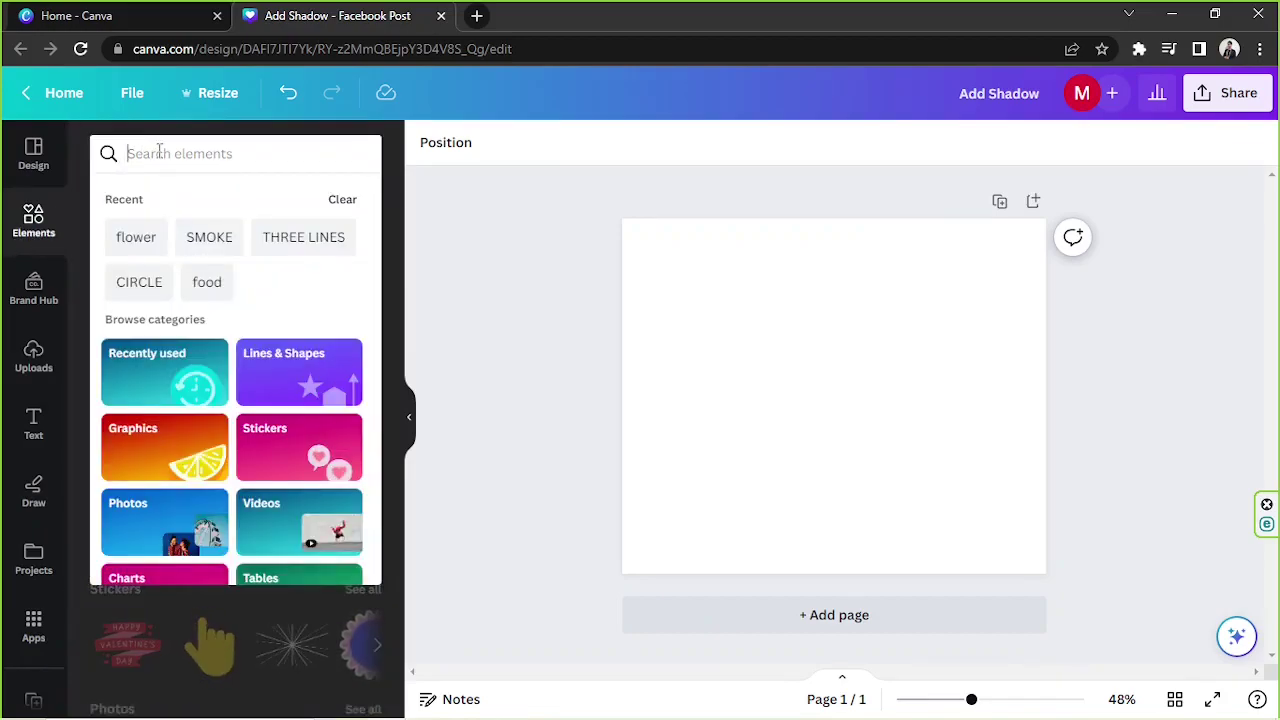
text(butterfly)
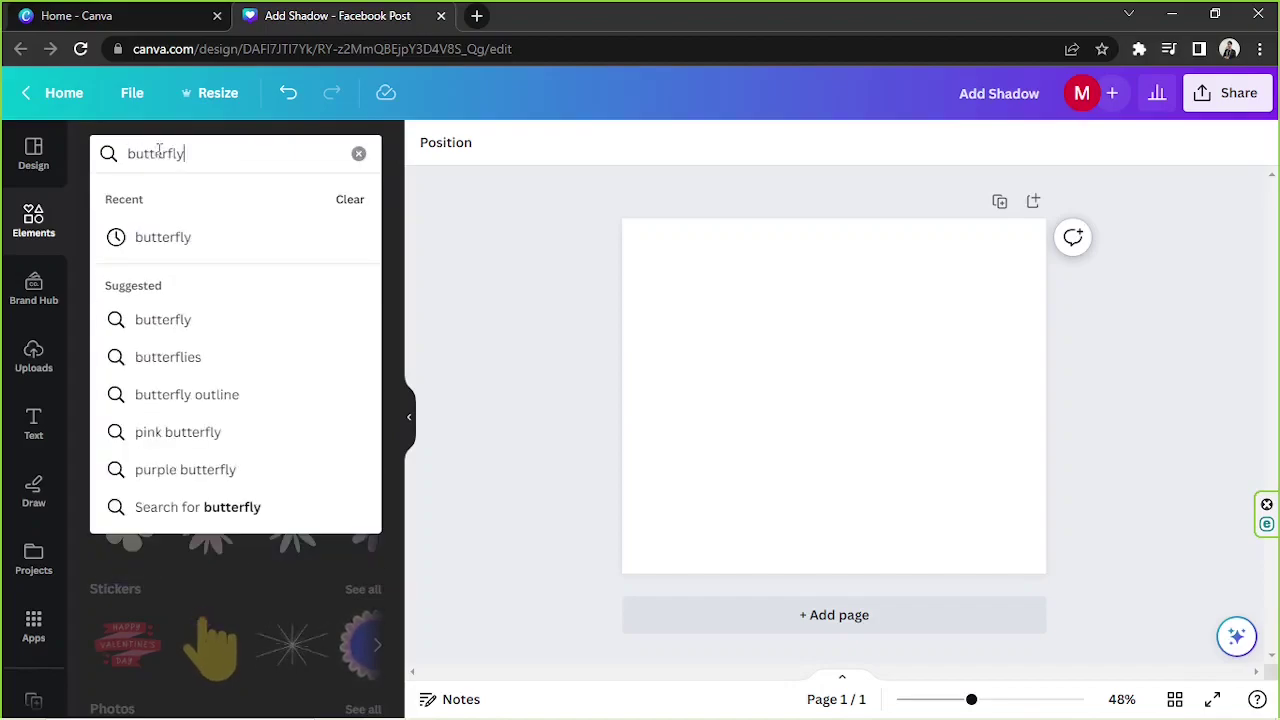
key(Return)
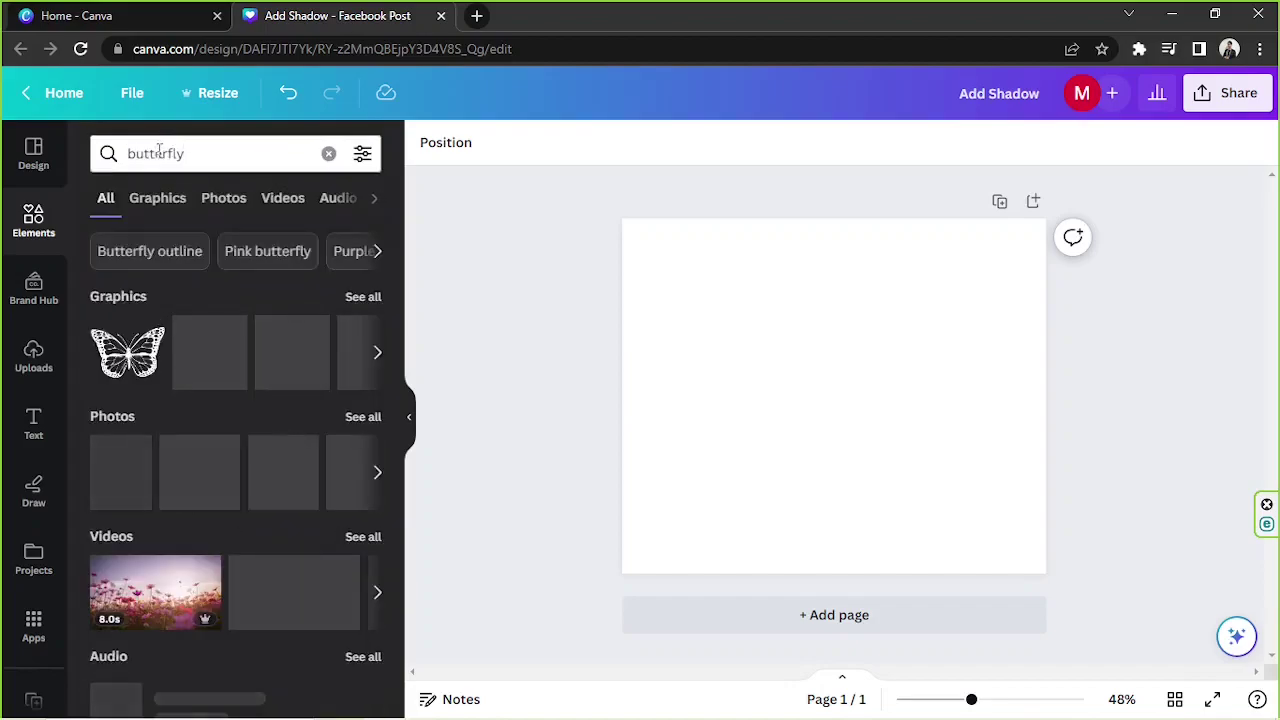
click(155, 205)
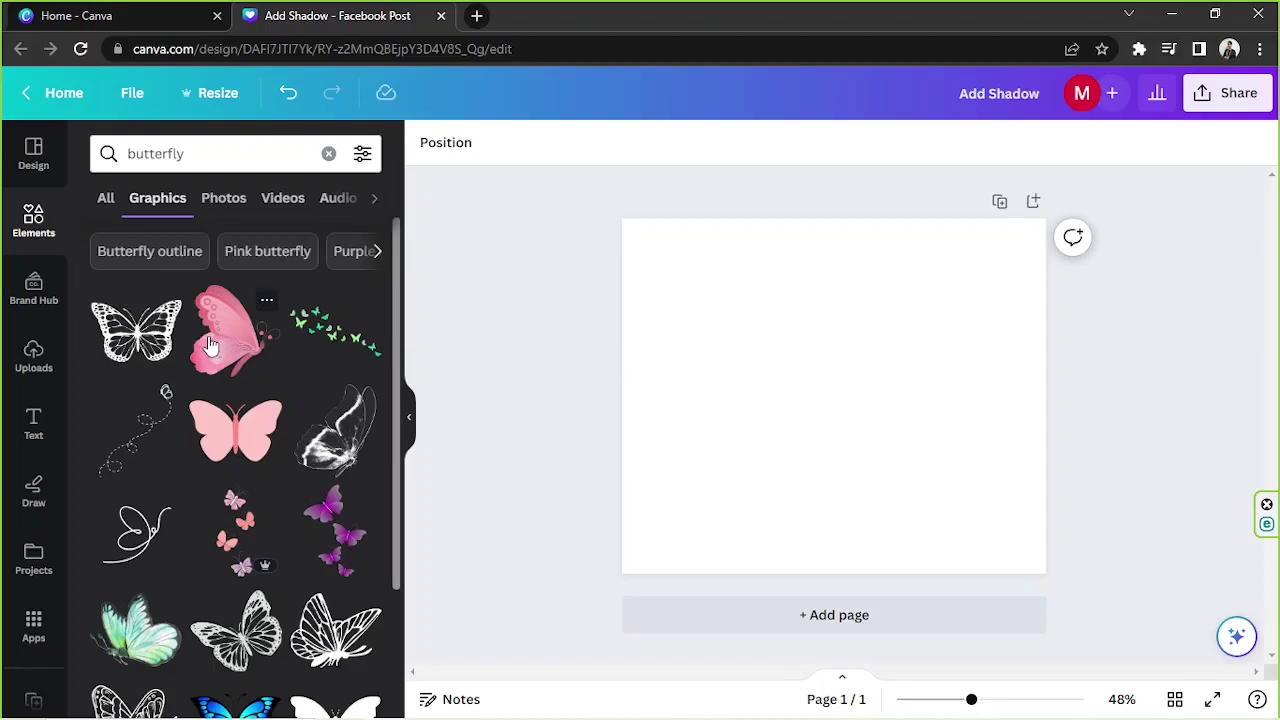
scroll(243, 343, down, 4)
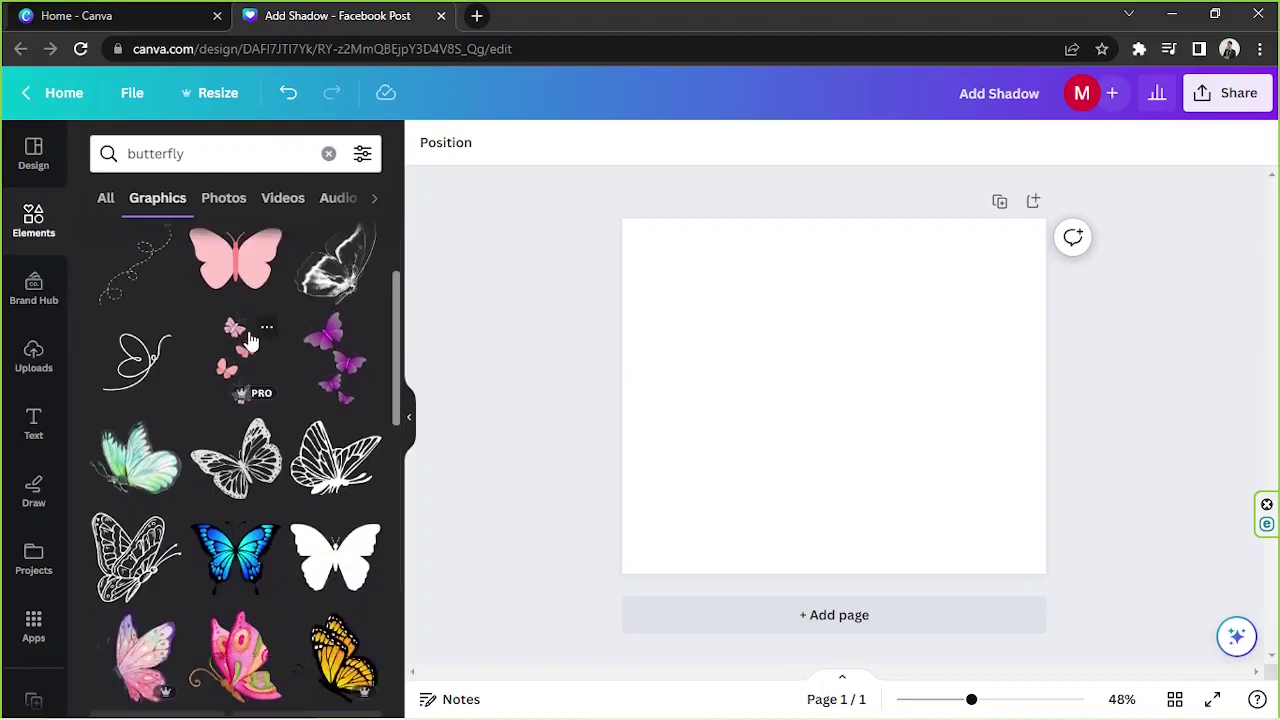
click(140, 285)
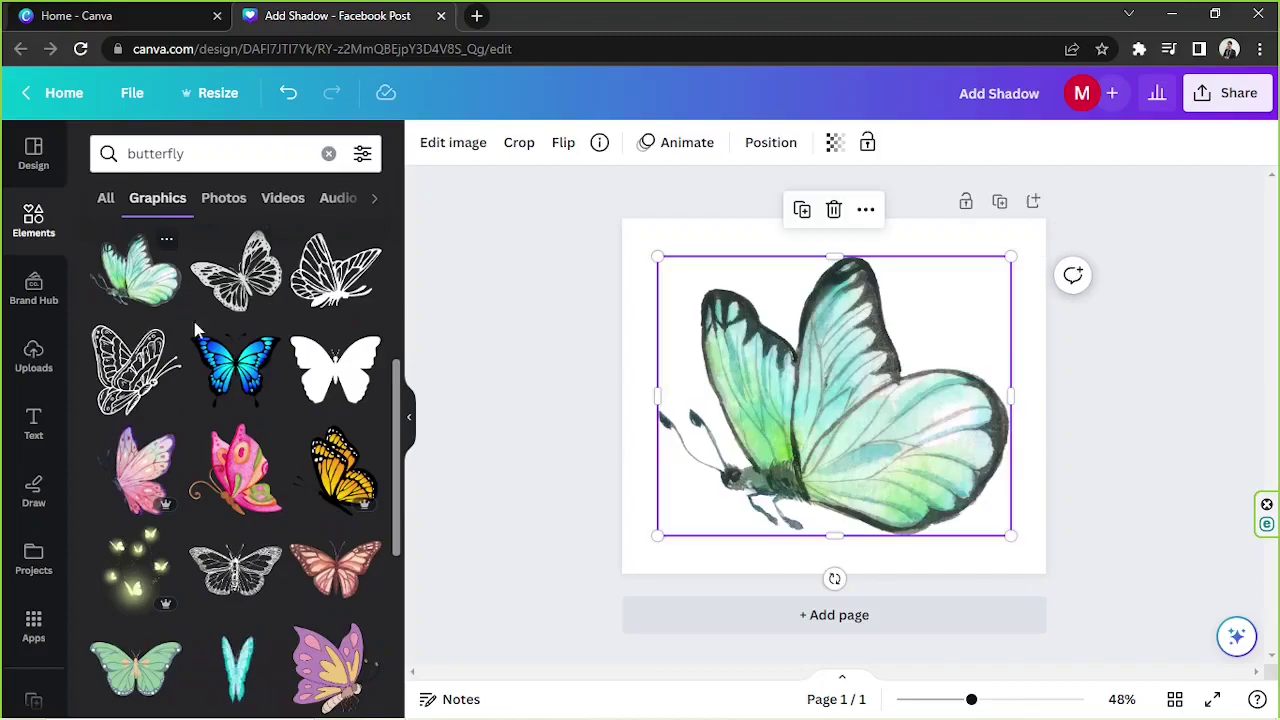
click(834, 212)
scroll(265, 365, down, 2)
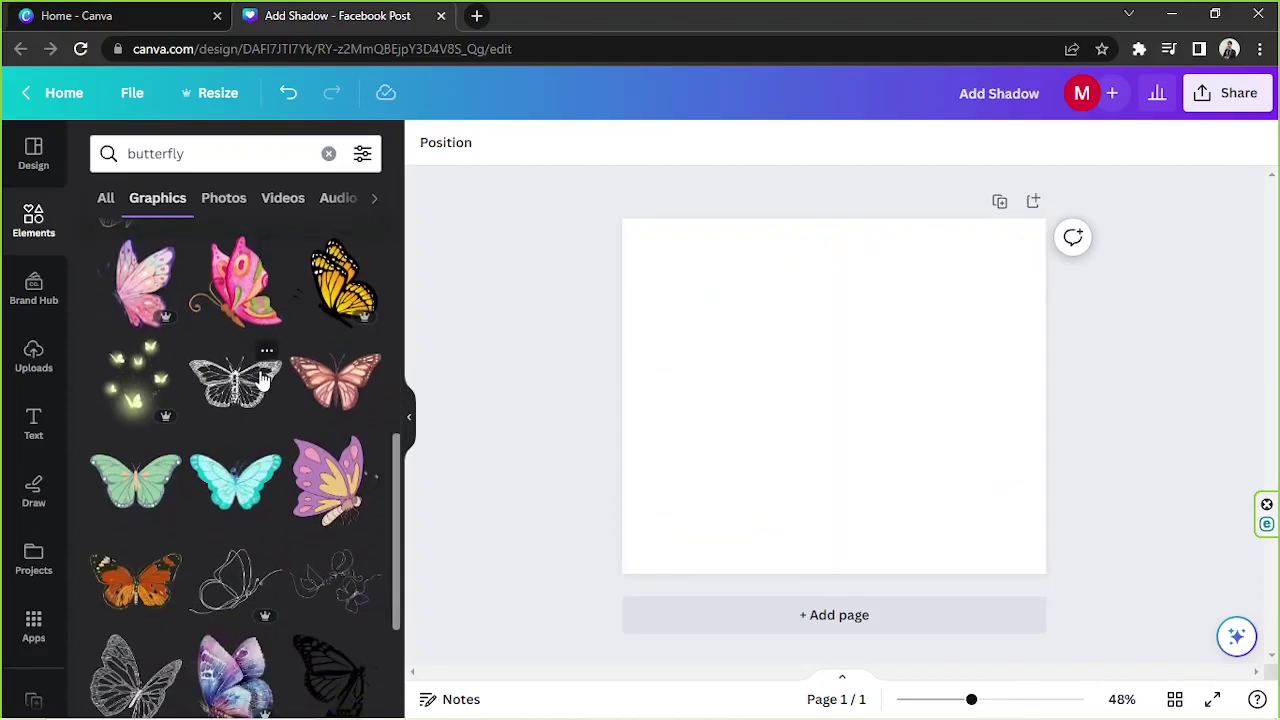
click(245, 395)
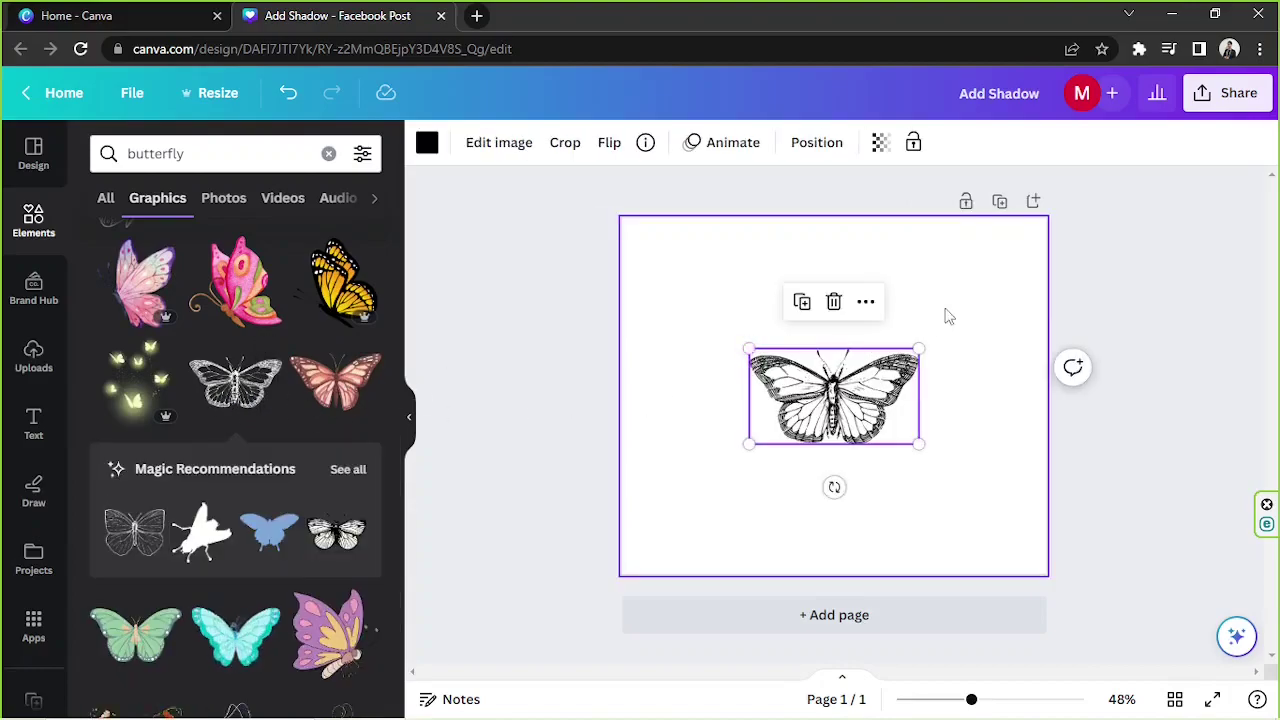
click(834, 301)
Add the flat green butterfly graphic with orange body to the page and place it in the page's upper-left area
scroll(178, 333, down, 2)
scroll(178, 333, down, 1)
click(135, 445)
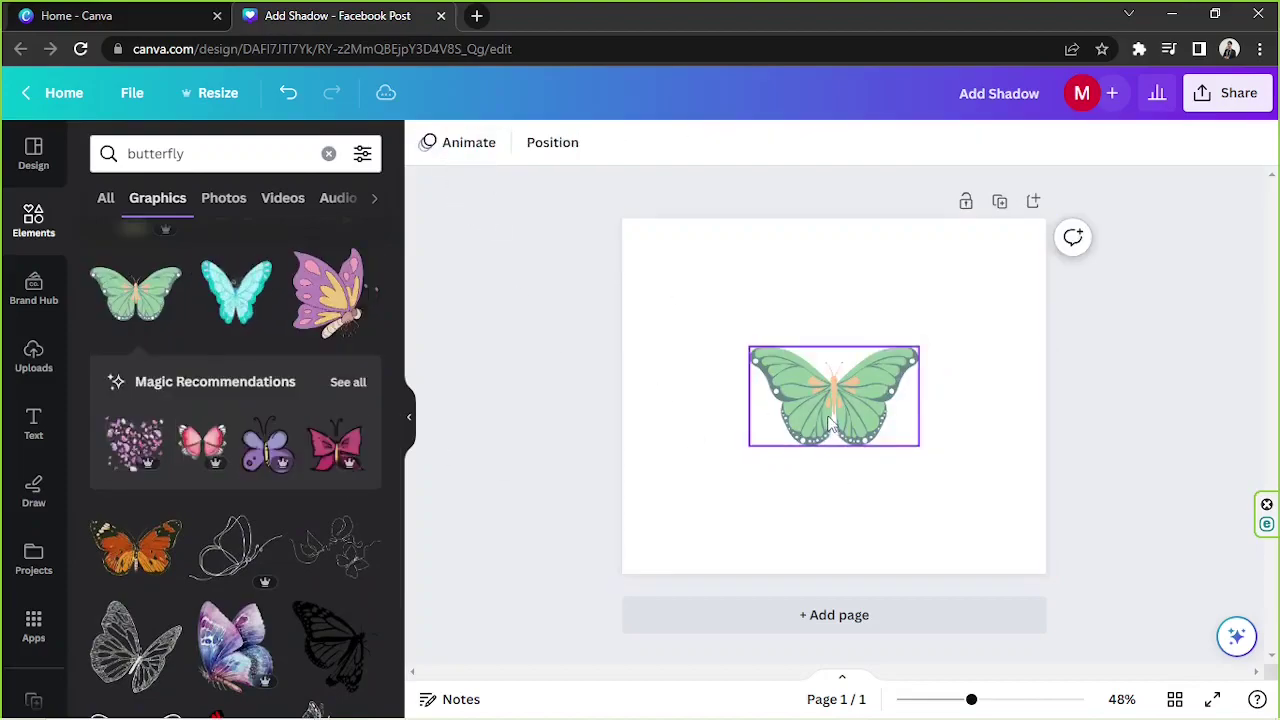
drag(760, 420, 696, 327)
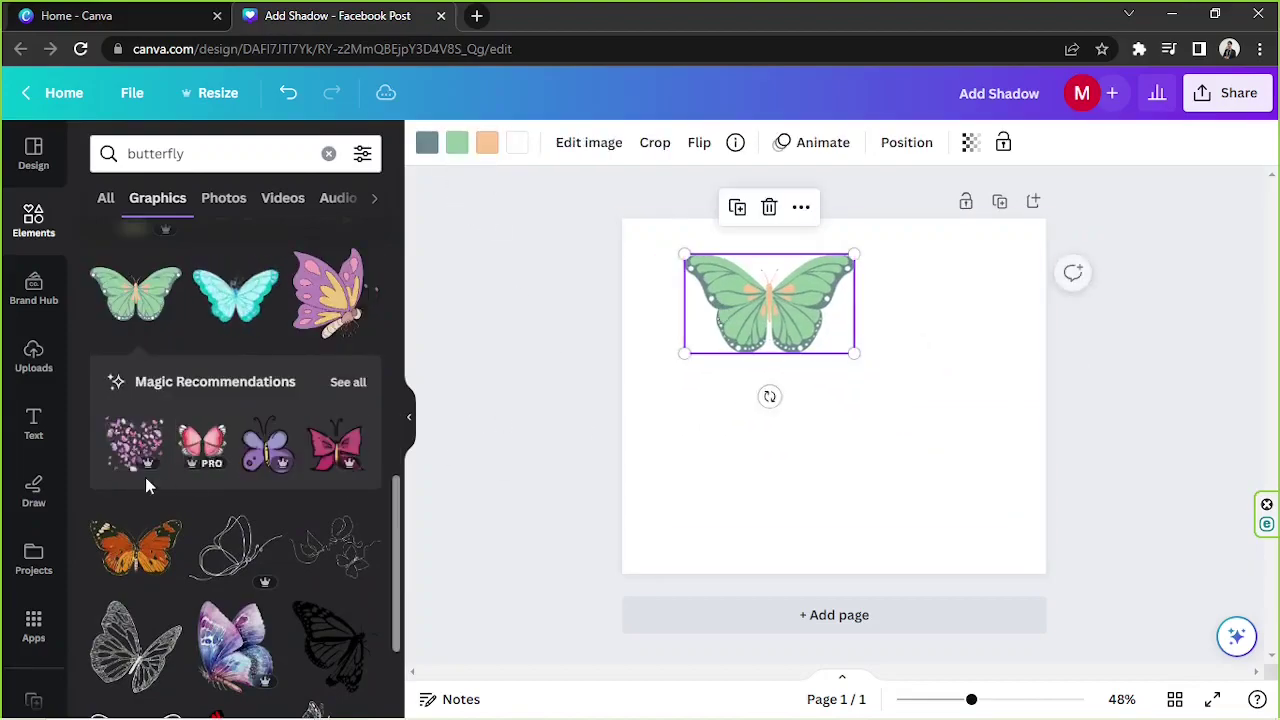
Add the pink and purple watercolor butterfly, scale it down and place it in the page's lower-right corner
scroll(146, 477, up, 3)
click(140, 378)
drag(847, 447, 923, 439)
drag(790, 243, 869, 343)
drag(921, 441, 905, 447)
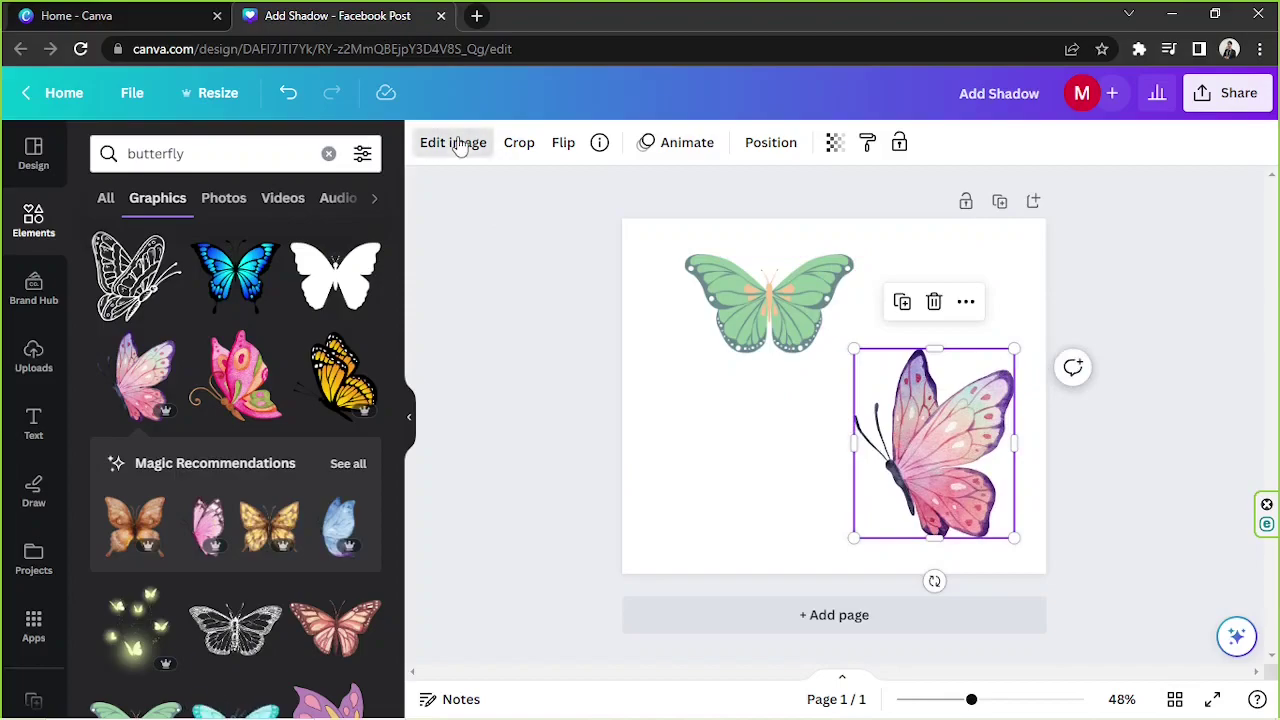
Apply a Drop shadow with a blur of 7 to the pink butterfly
click(455, 143)
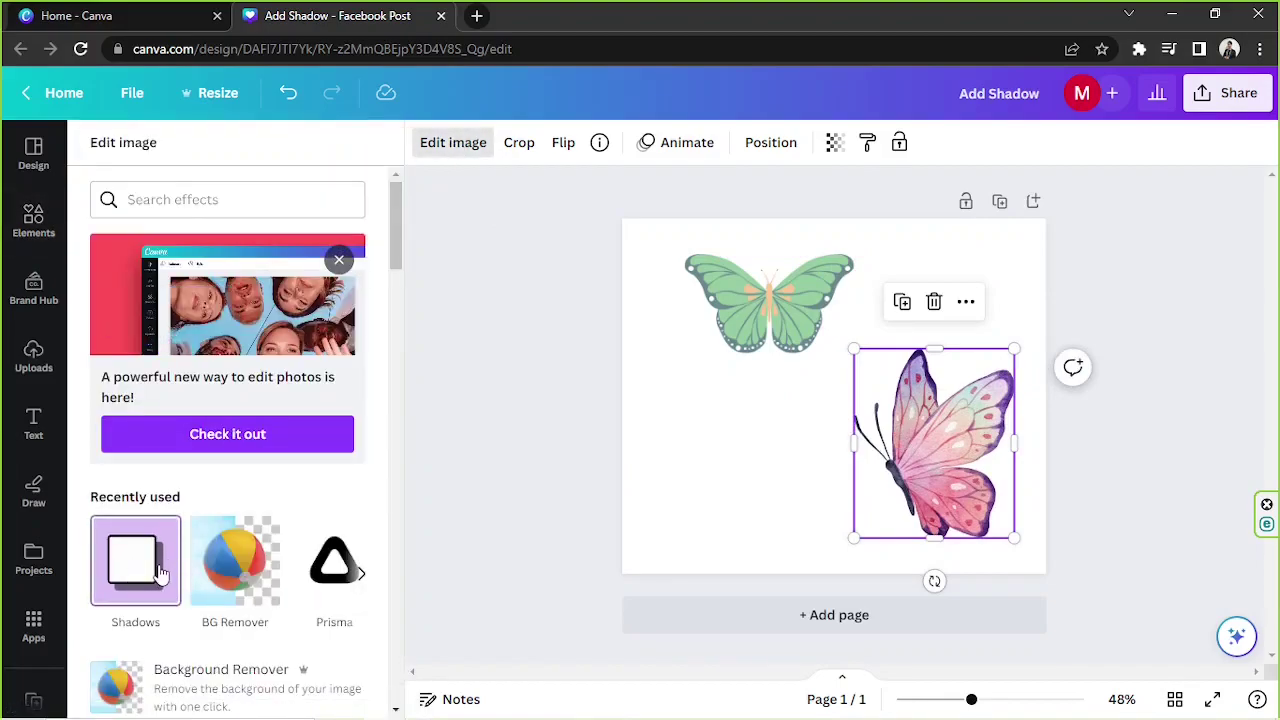
click(160, 570)
click(342, 242)
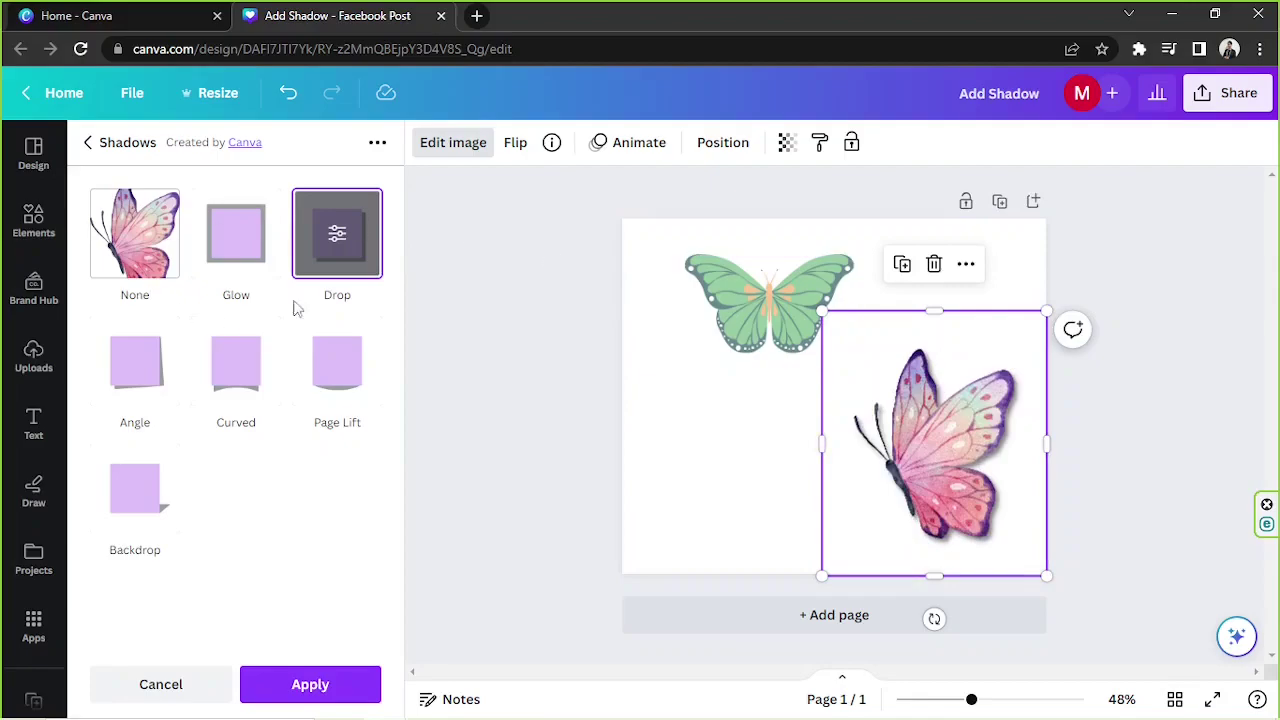
click(337, 236)
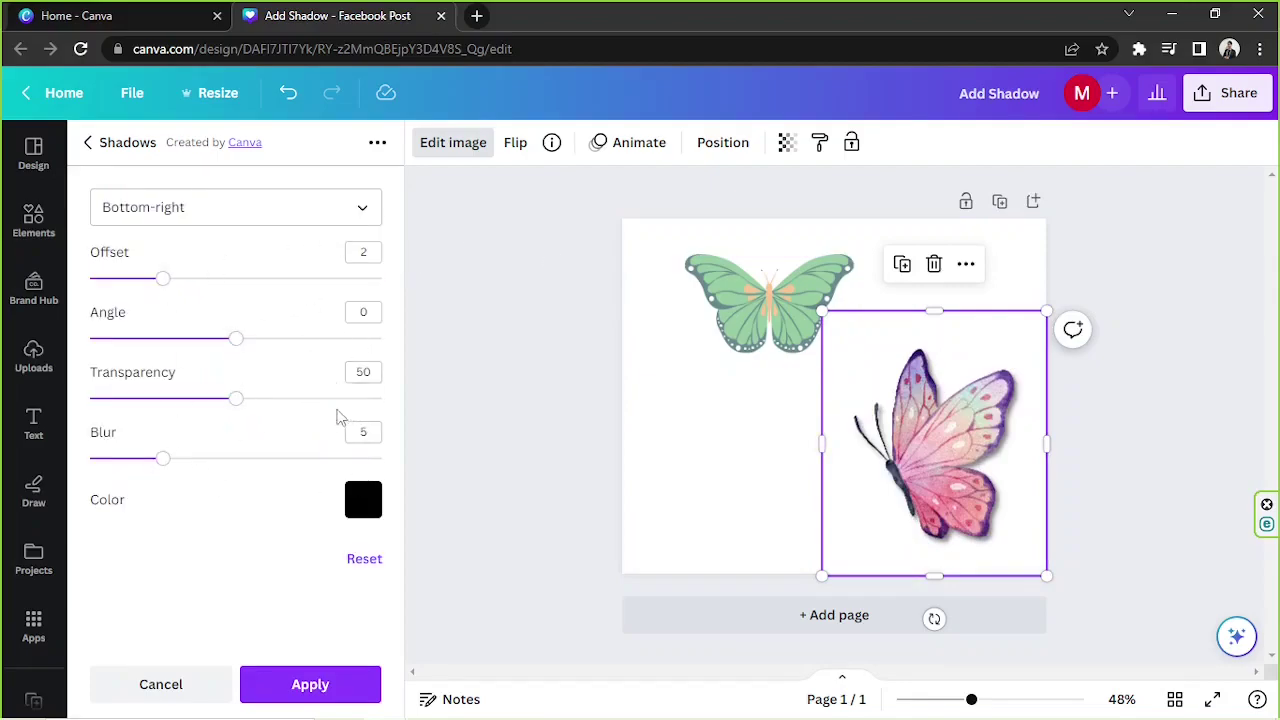
drag(185, 468, 191, 466)
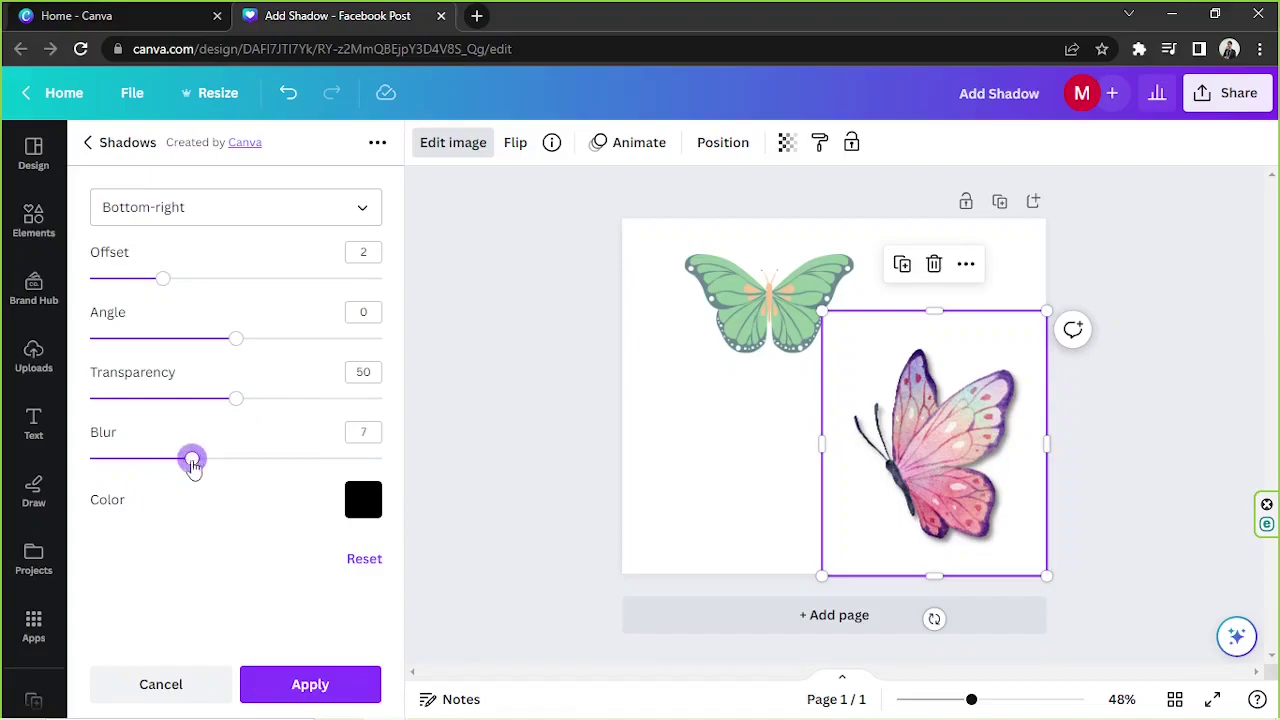
click(285, 686)
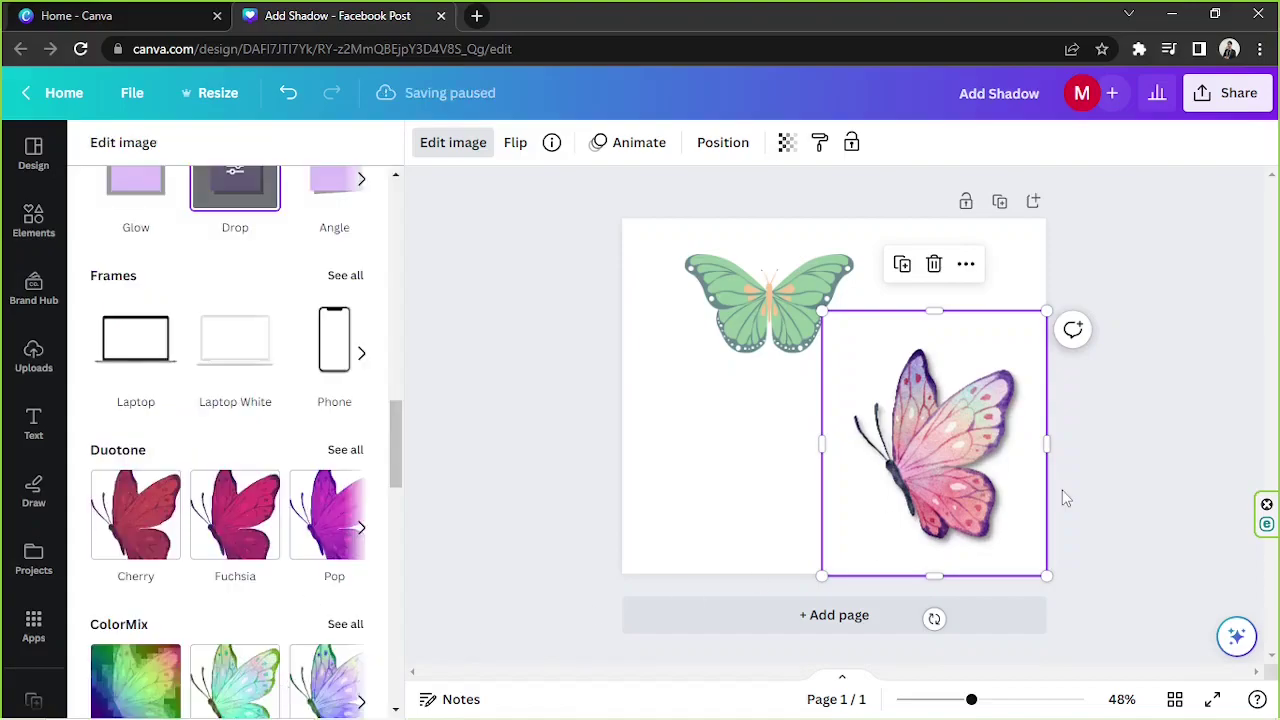
Examine the image effects offered for the green butterfly, looking for a Shadows option
click(760, 313)
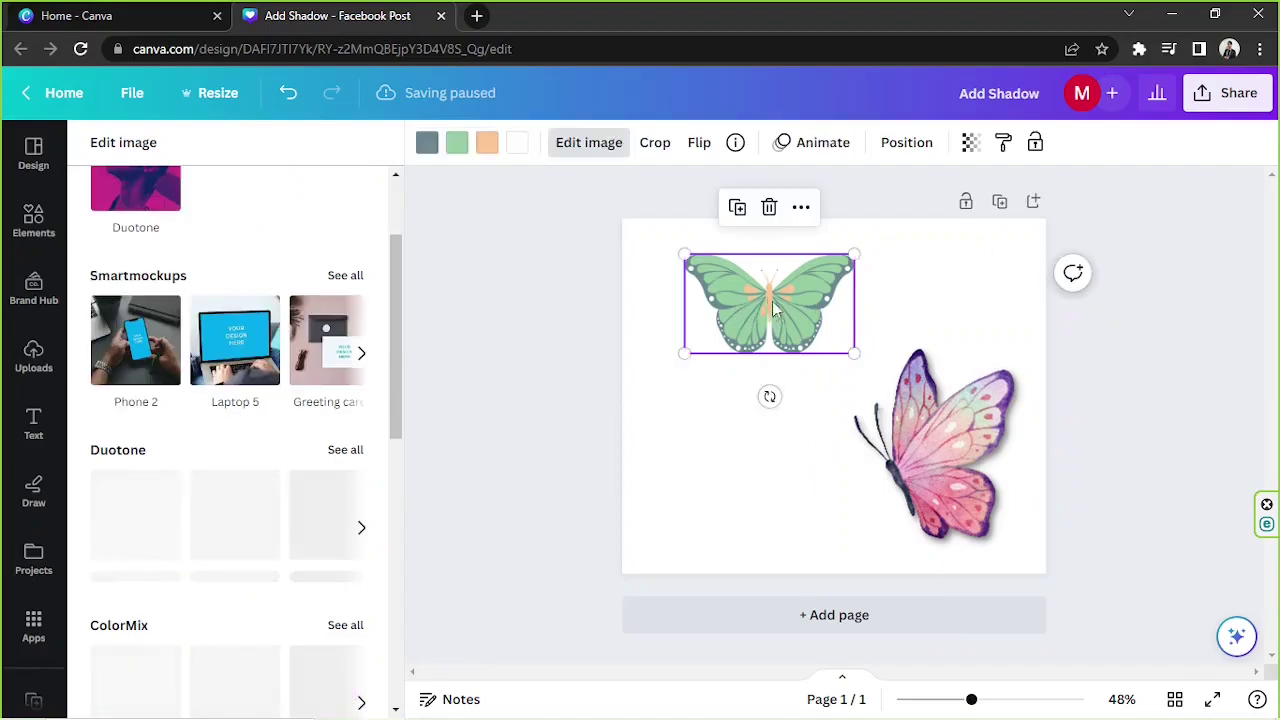
click(588, 143)
click(605, 145)
scroll(278, 322, down, 3)
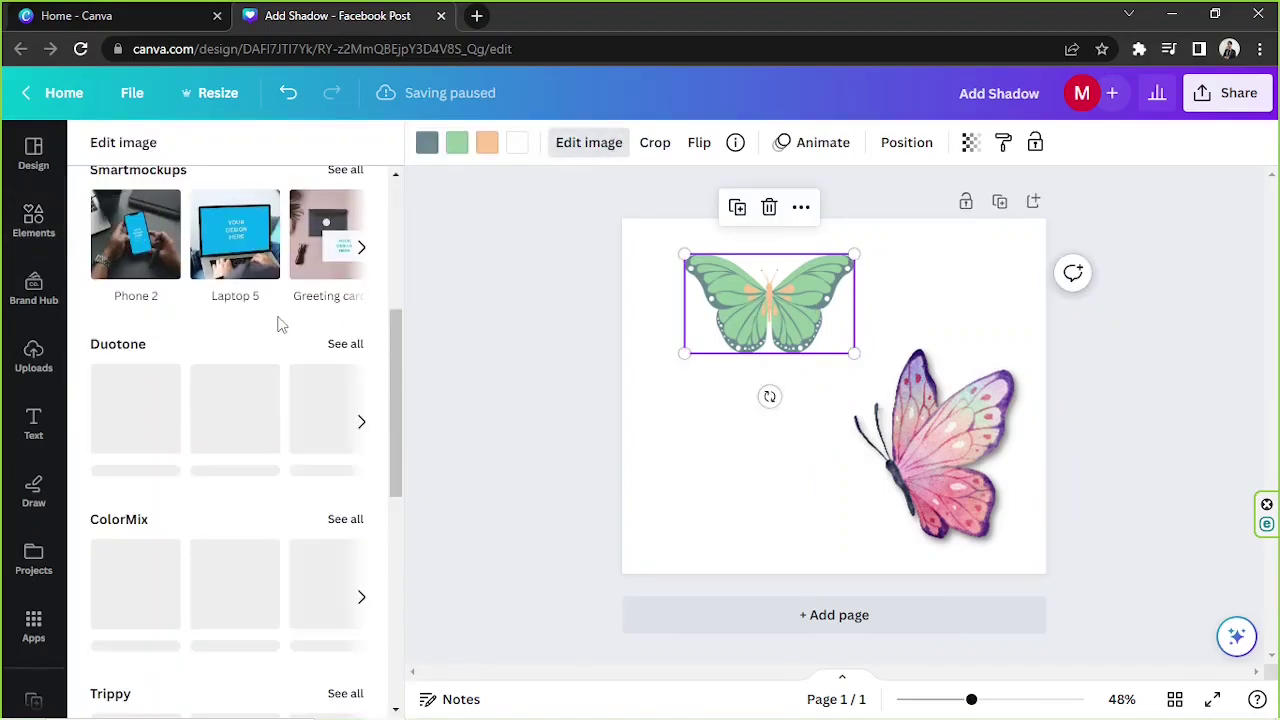
scroll(278, 322, down, 6)
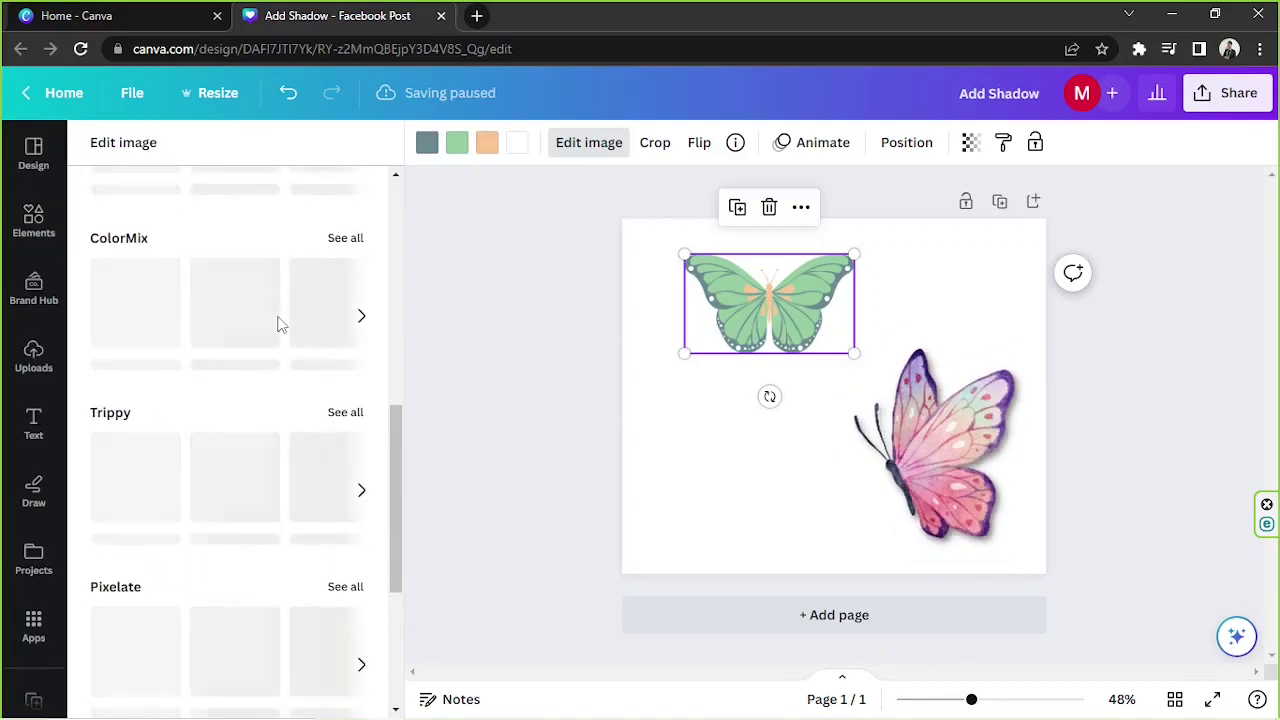
scroll(280, 322, up, 8)
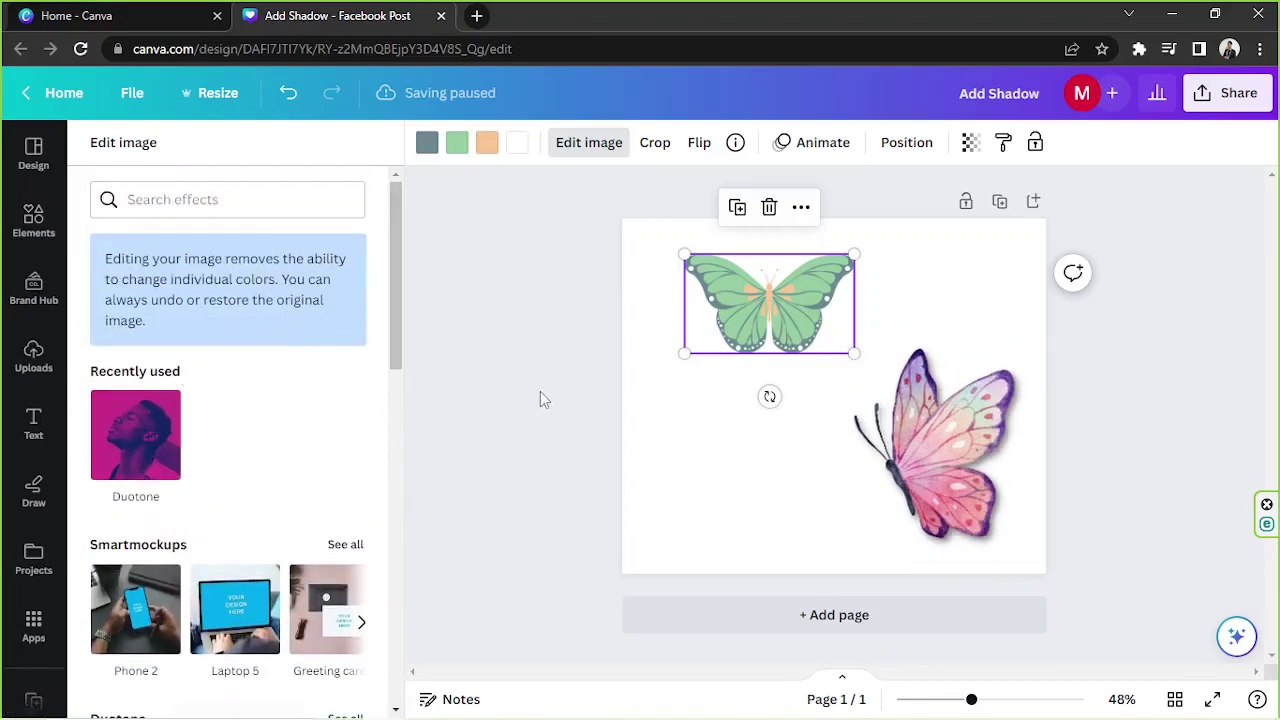
Add a second page and move the green butterfly from page 1 onto it
click(850, 617)
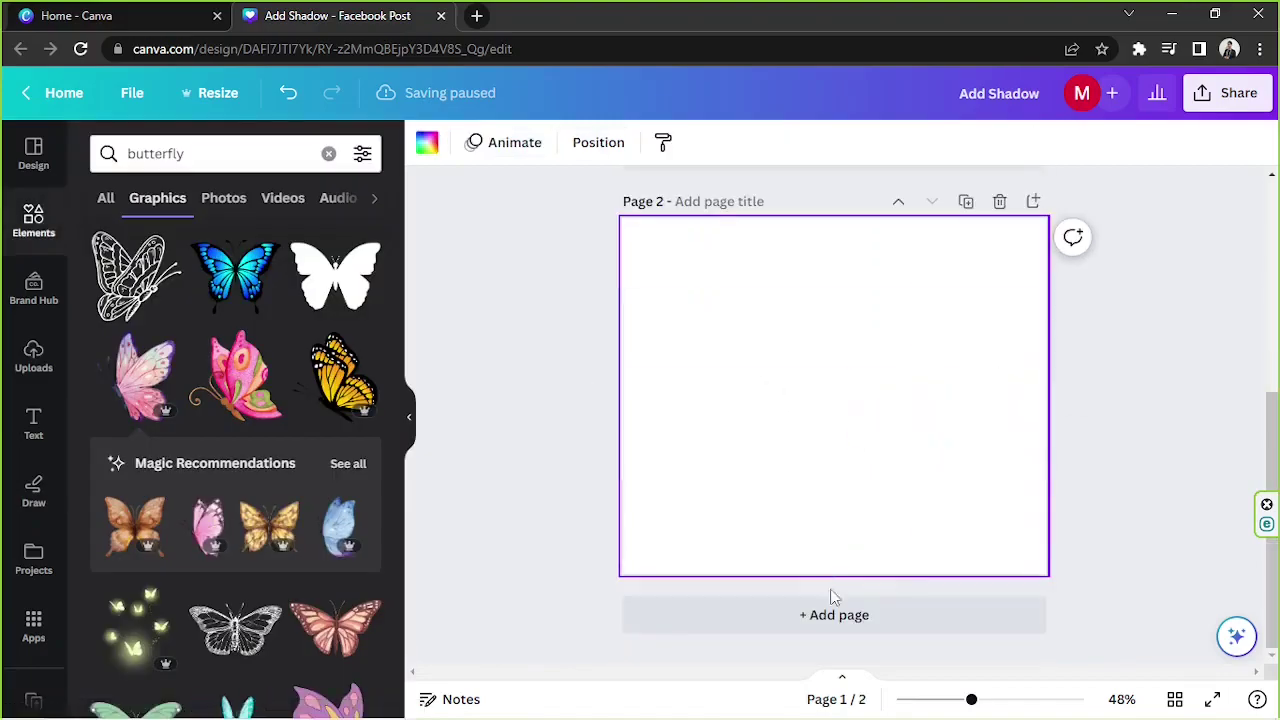
scroll(886, 551, up, 5)
click(762, 320)
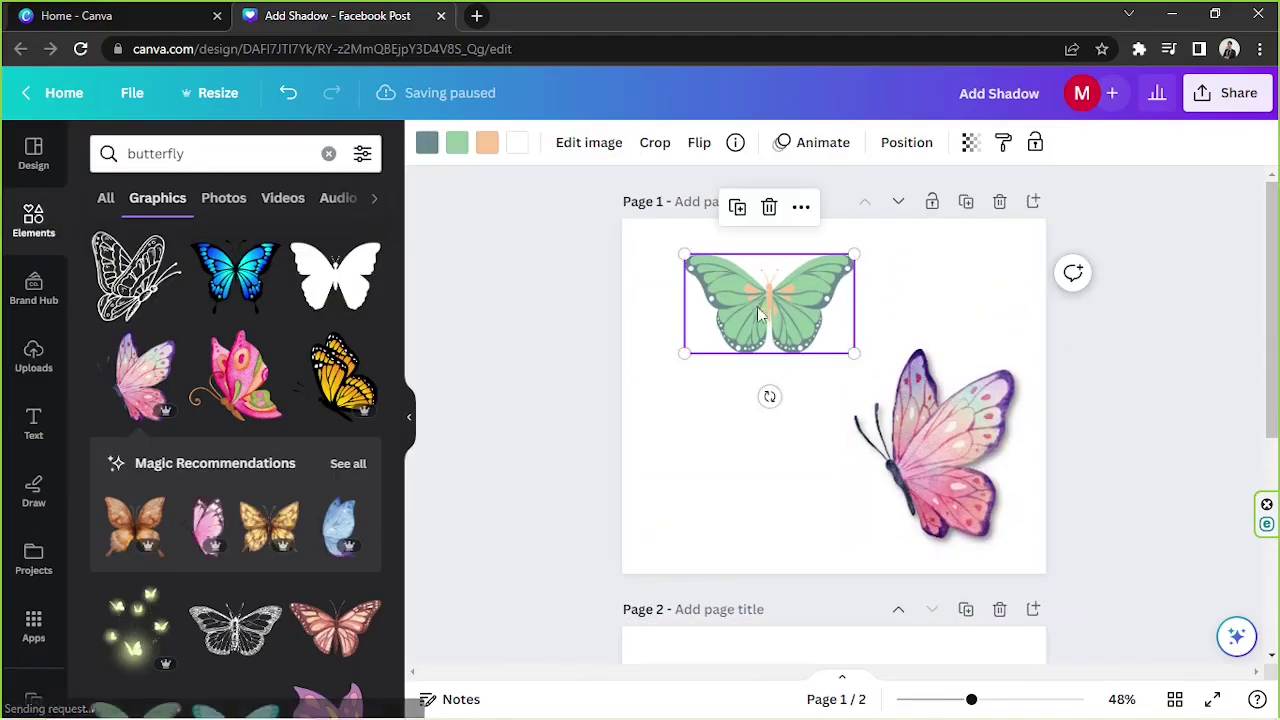
drag(770, 304, 765, 355)
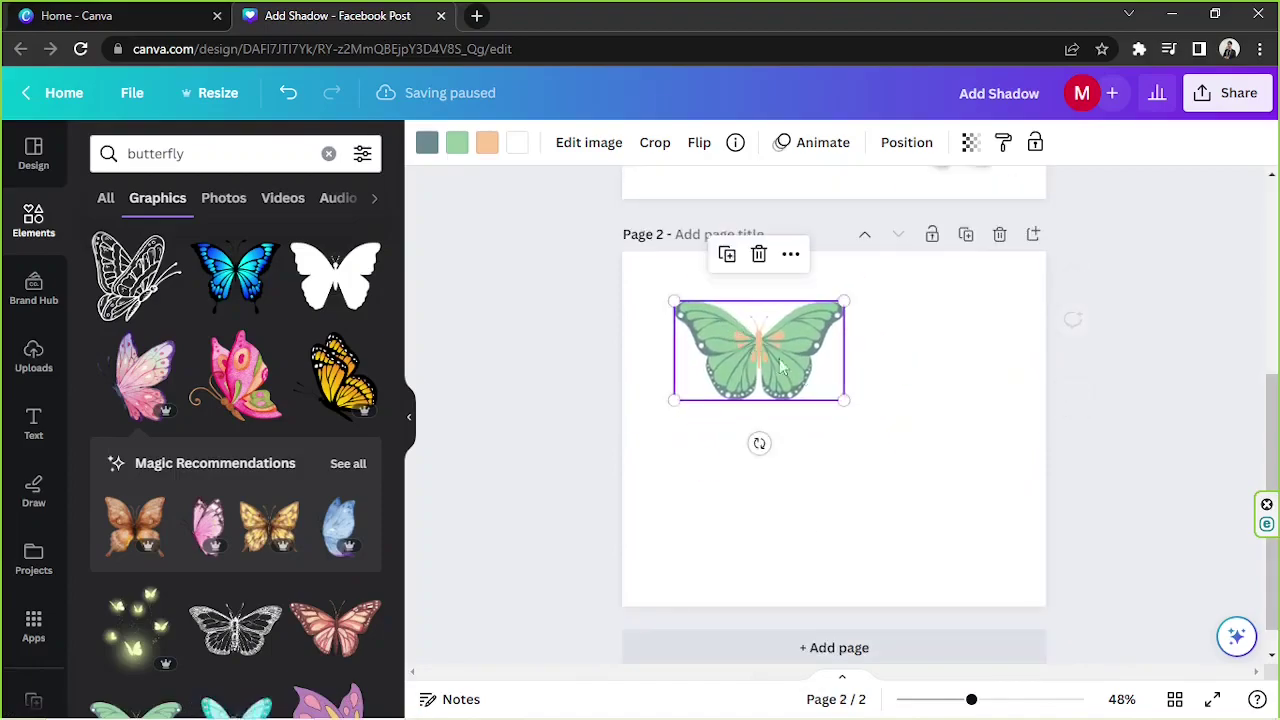
Enlarge the green butterfly to about three quarters of page 2's width, center it, and collapse the elements library
drag(845, 400, 989, 486)
drag(885, 445, 886, 484)
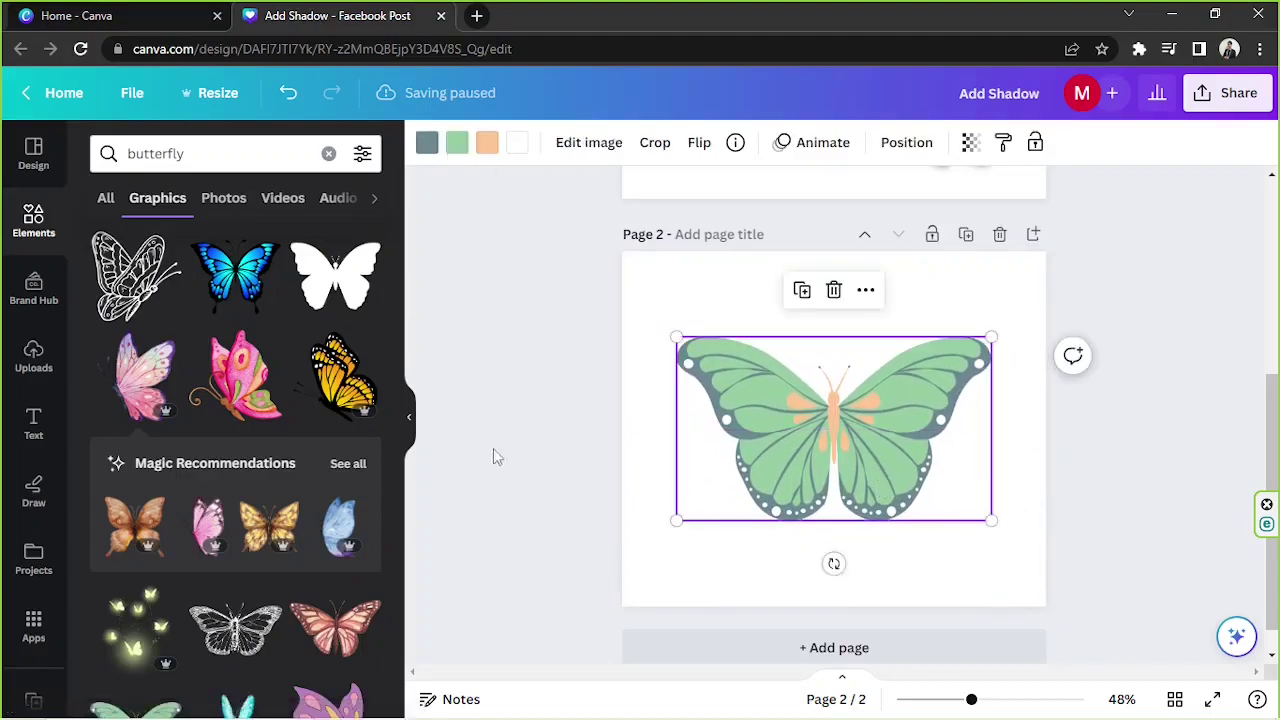
click(411, 420)
click(927, 430)
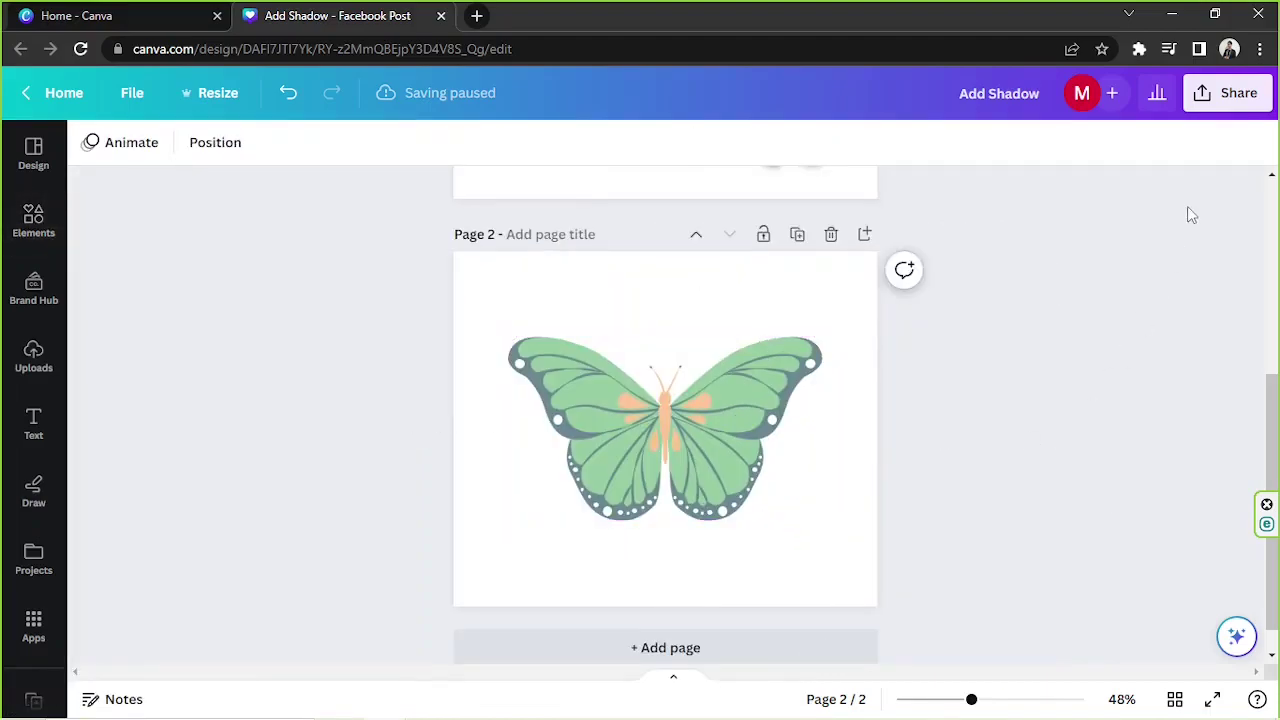
Set up a PNG download with transparent background, limited to page 2
click(1230, 97)
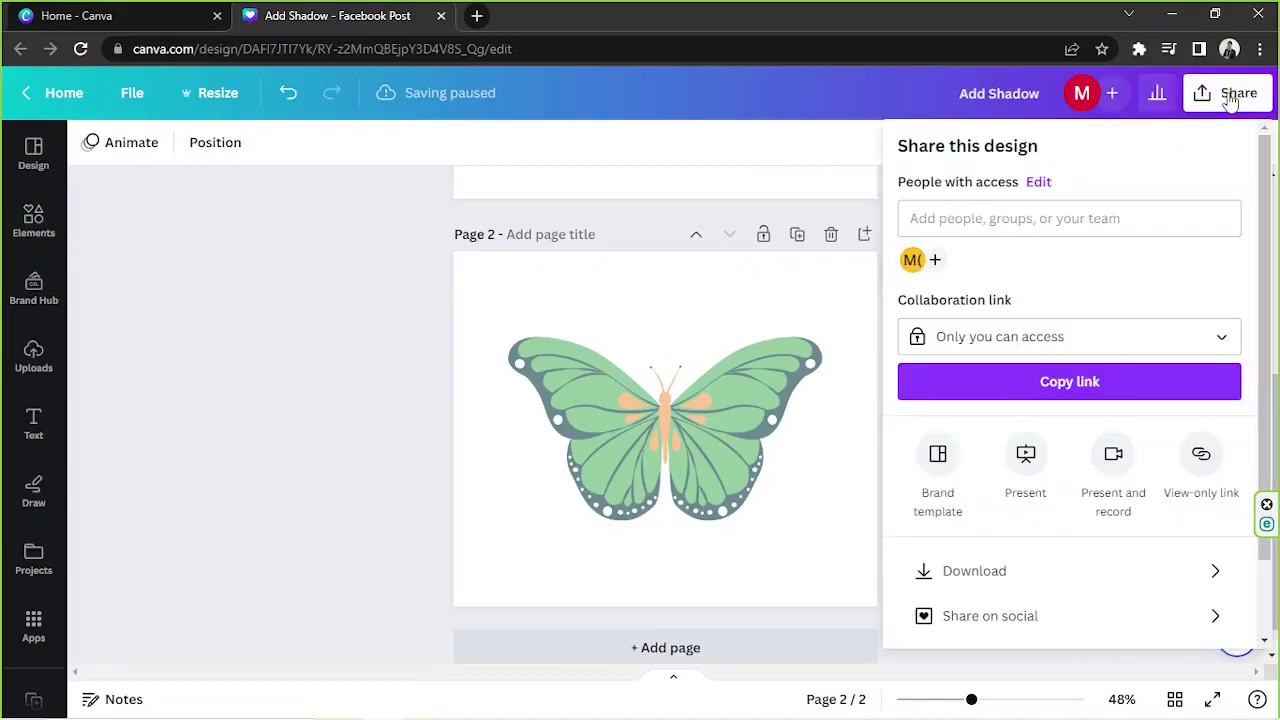
click(995, 574)
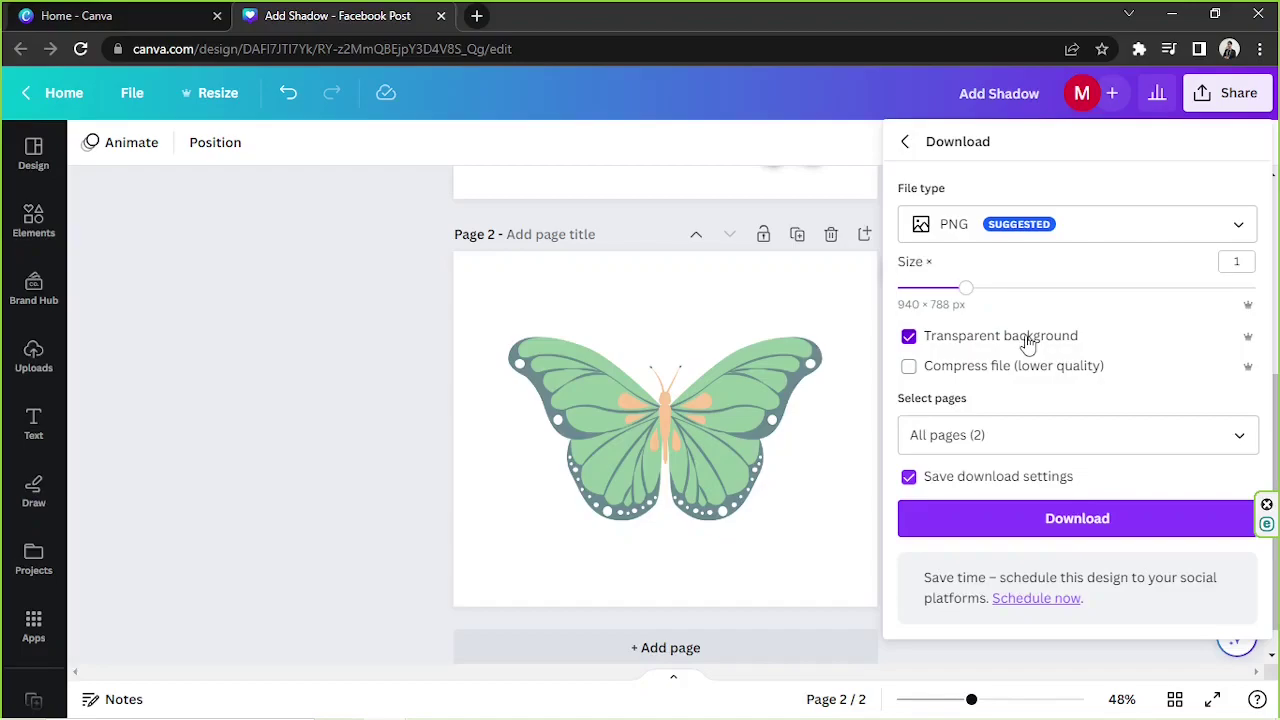
click(1060, 443)
click(1047, 490)
click(1035, 600)
click(1082, 432)
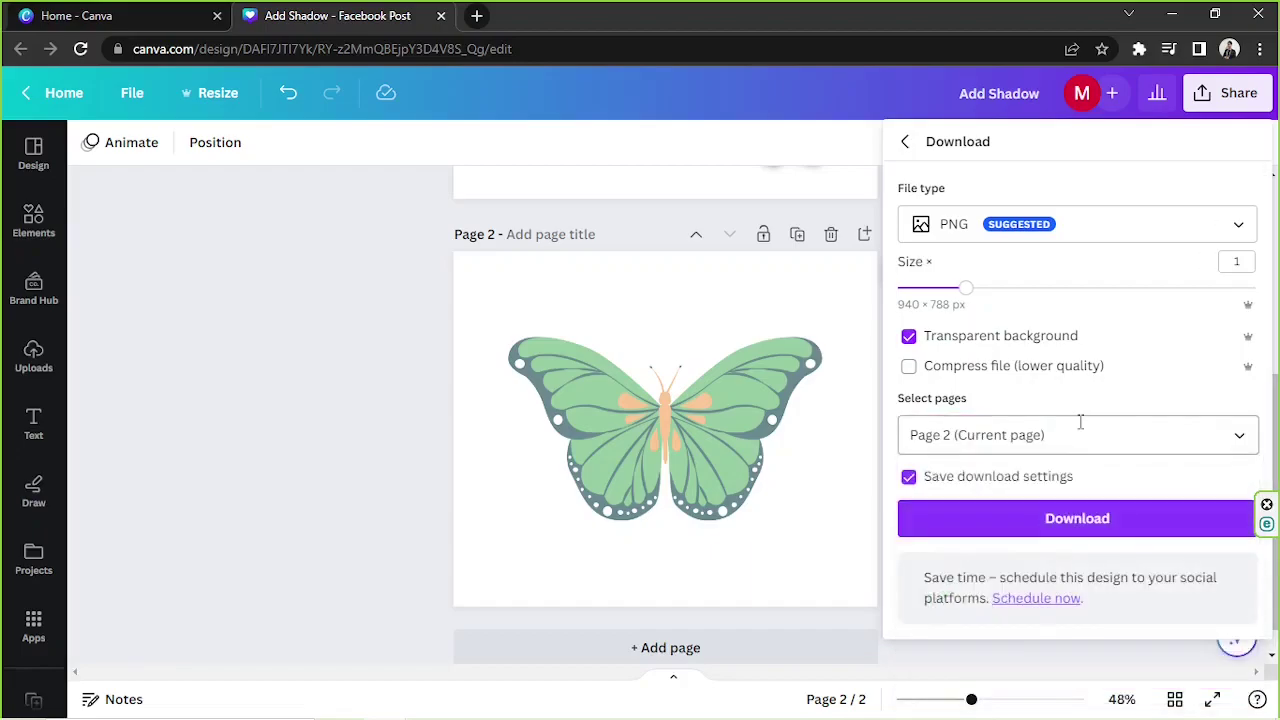
Download the page and save it as Add Shadow in the Canva Samples folder, closing the completion notice
click(1097, 527)
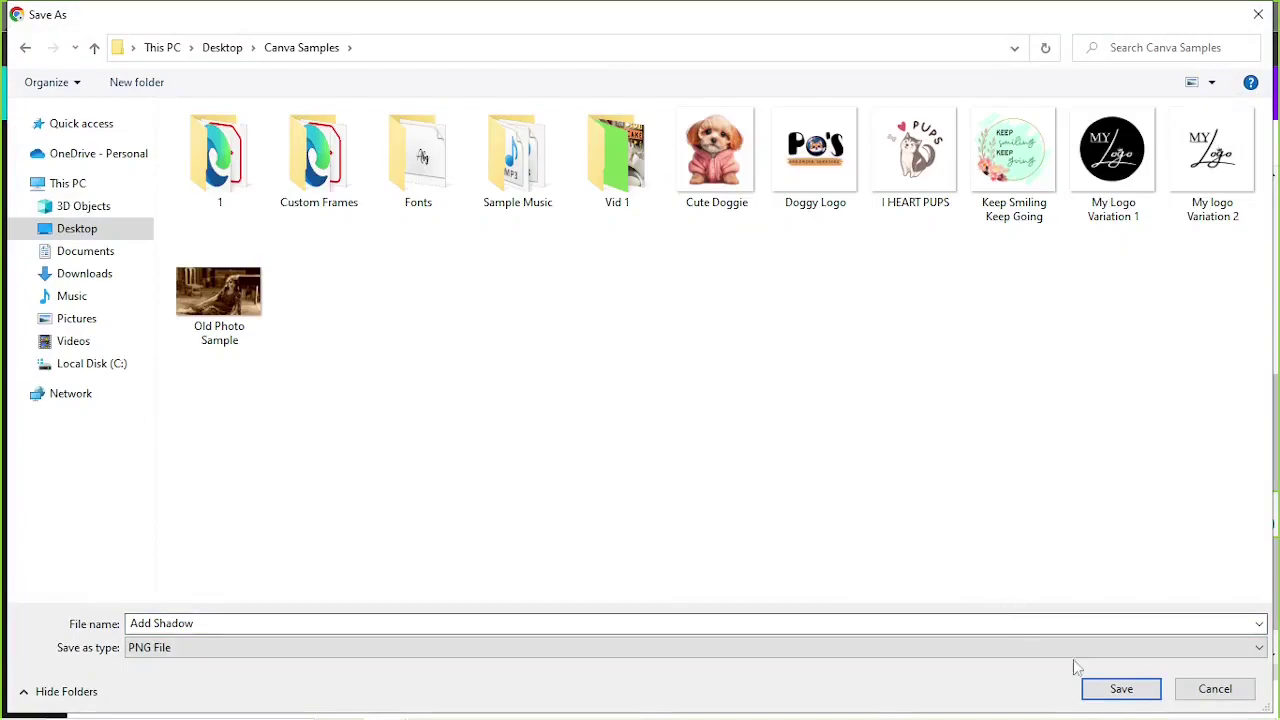
click(1120, 689)
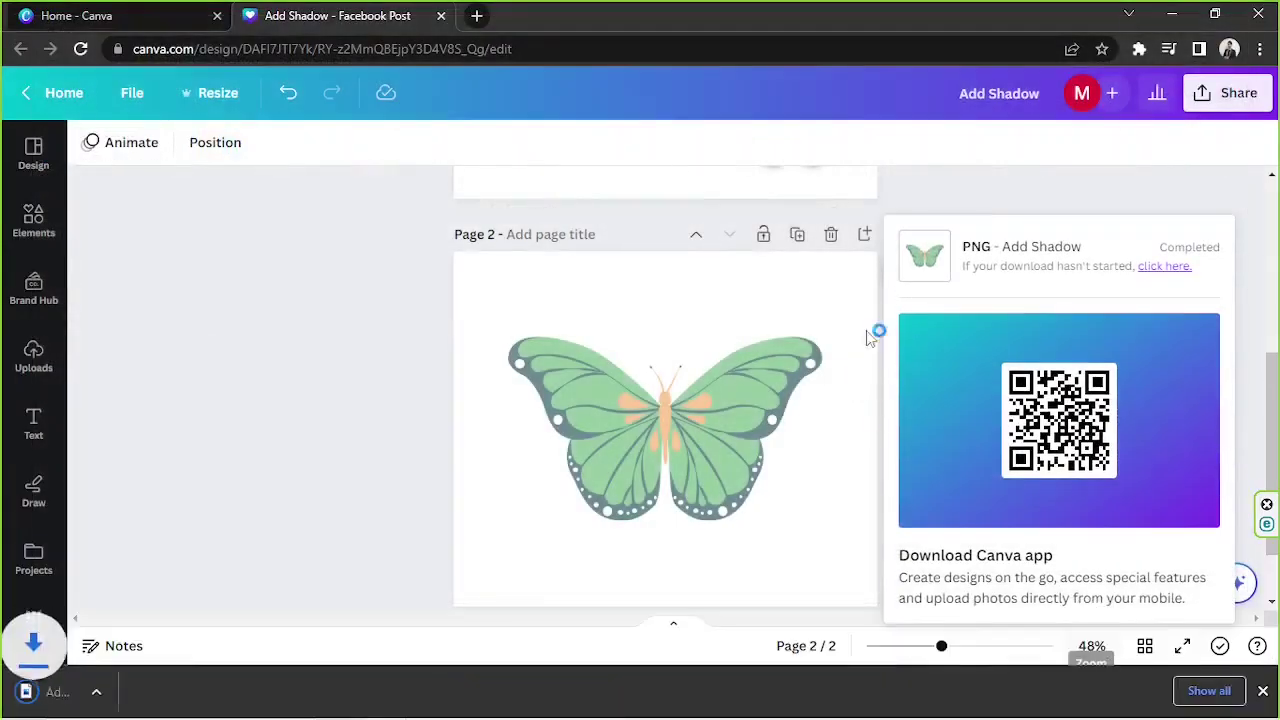
click(995, 200)
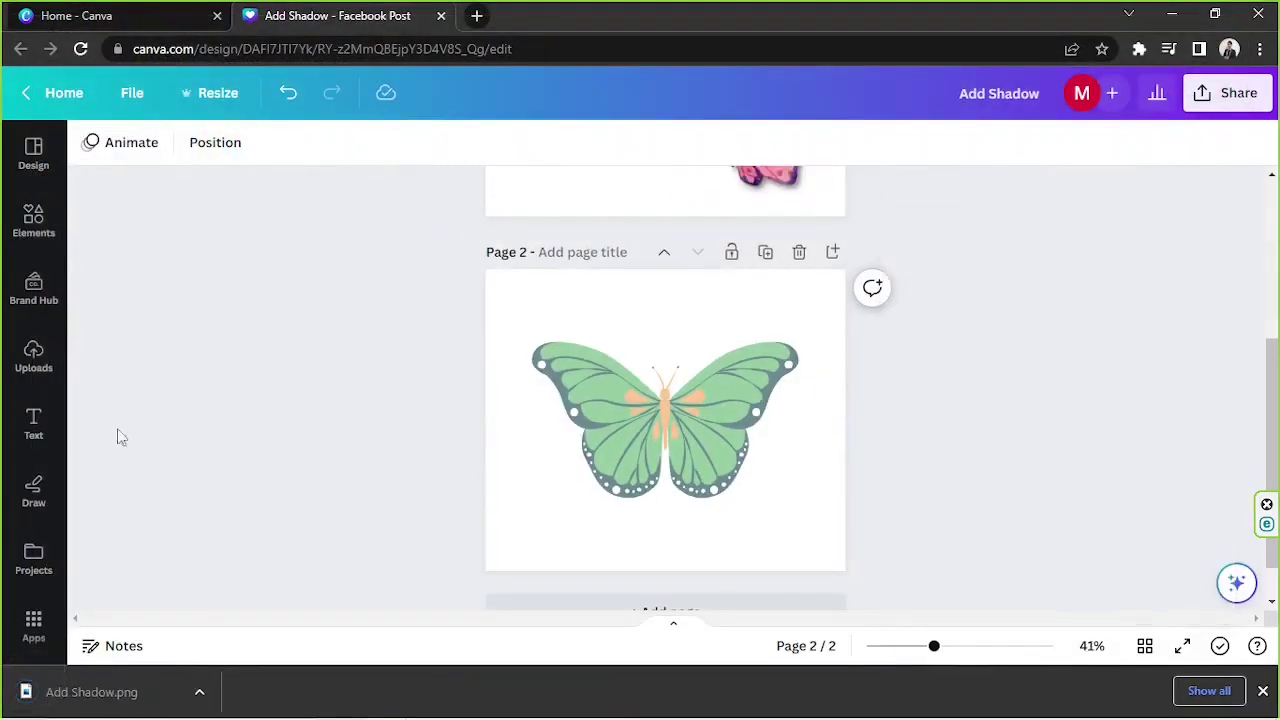
Delete the green butterfly from page 2 and dismiss the browser's download bar
click(668, 431)
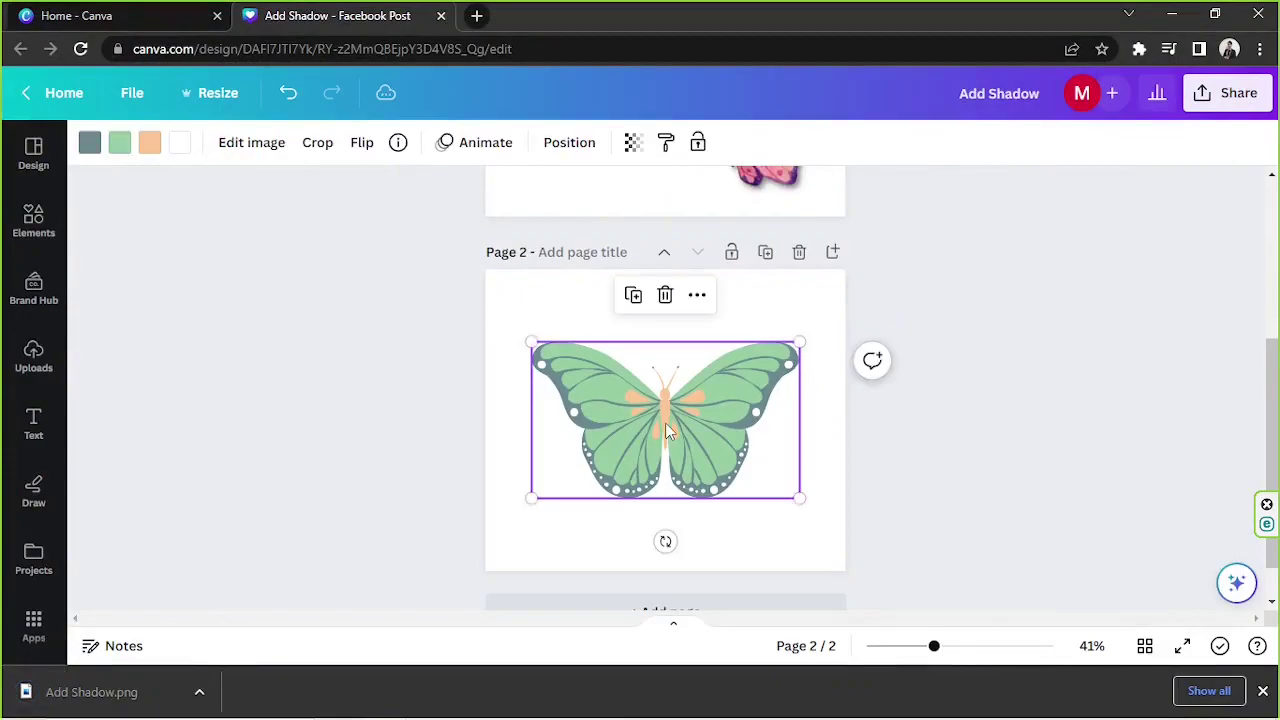
click(665, 295)
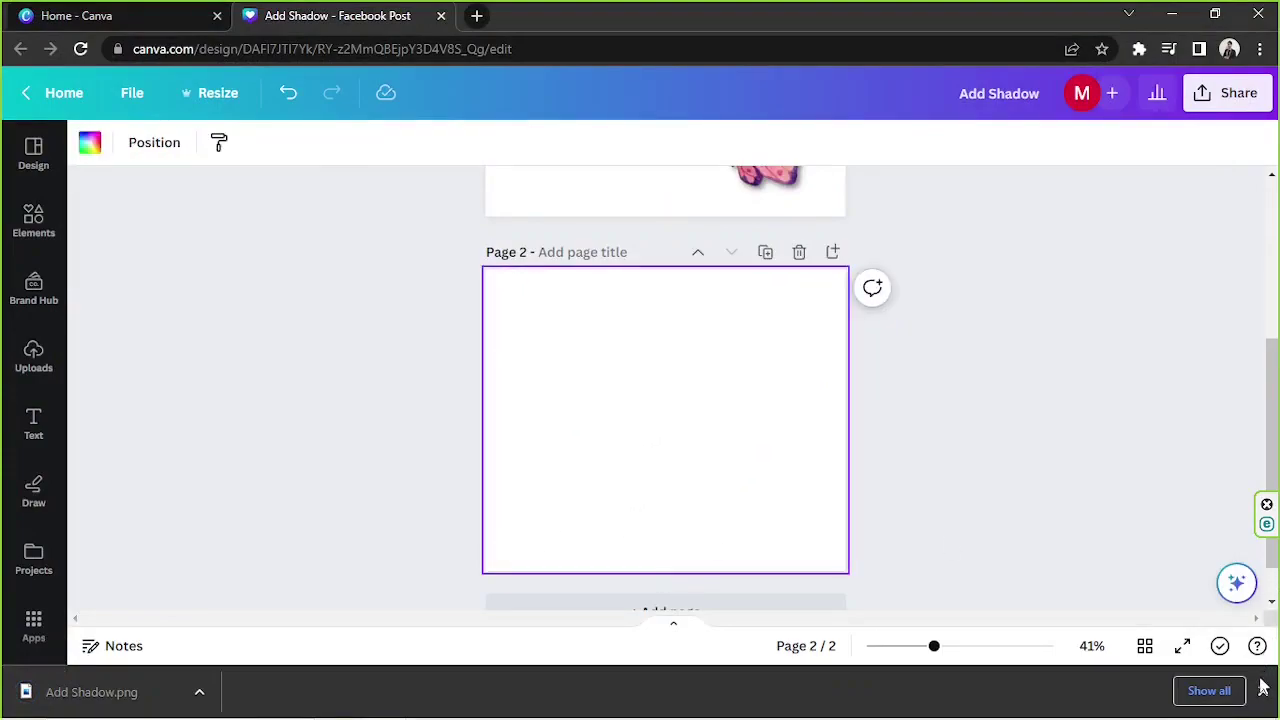
click(1262, 689)
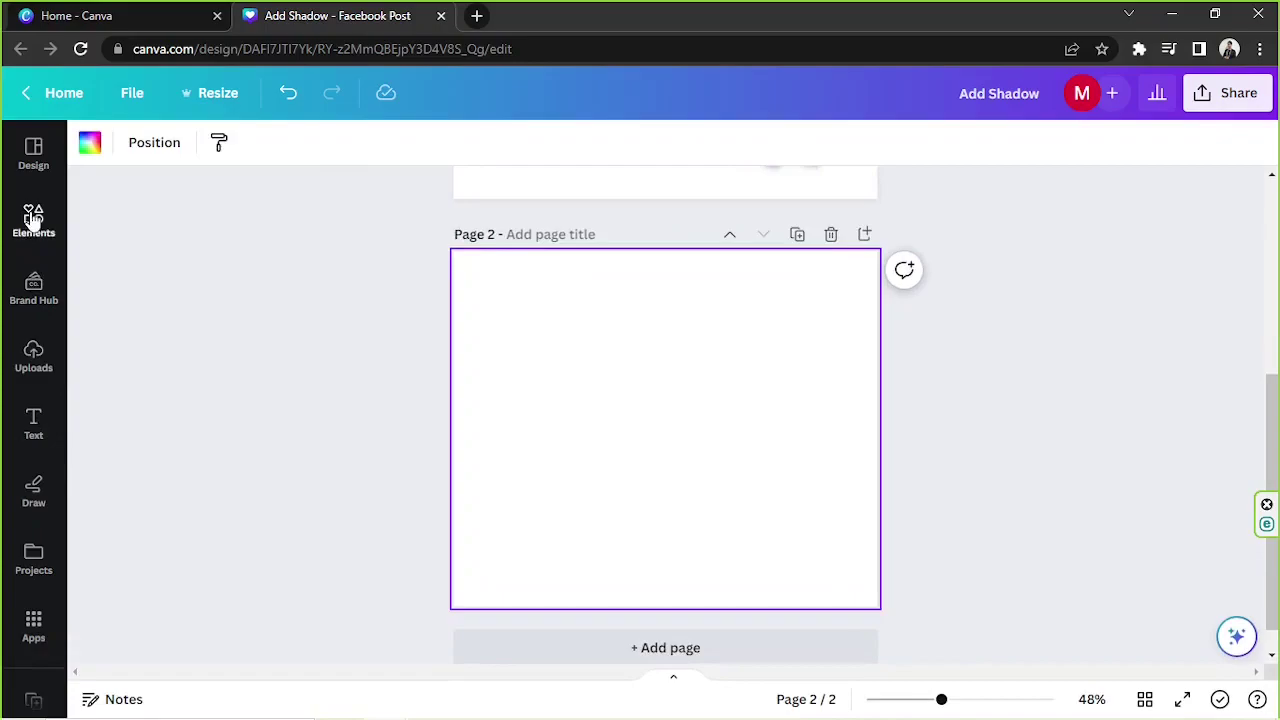
Upload the Add Shadow PNG from the Canva Samples folder and place it on page 2
click(33, 362)
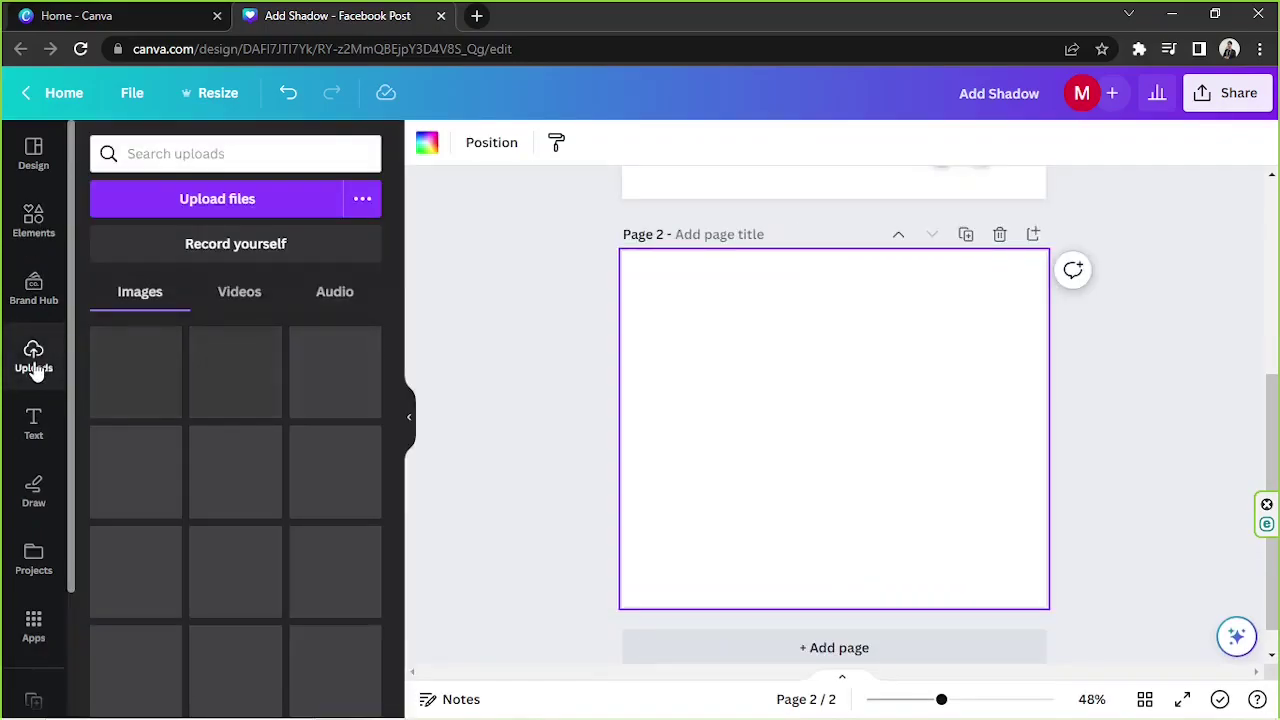
click(233, 202)
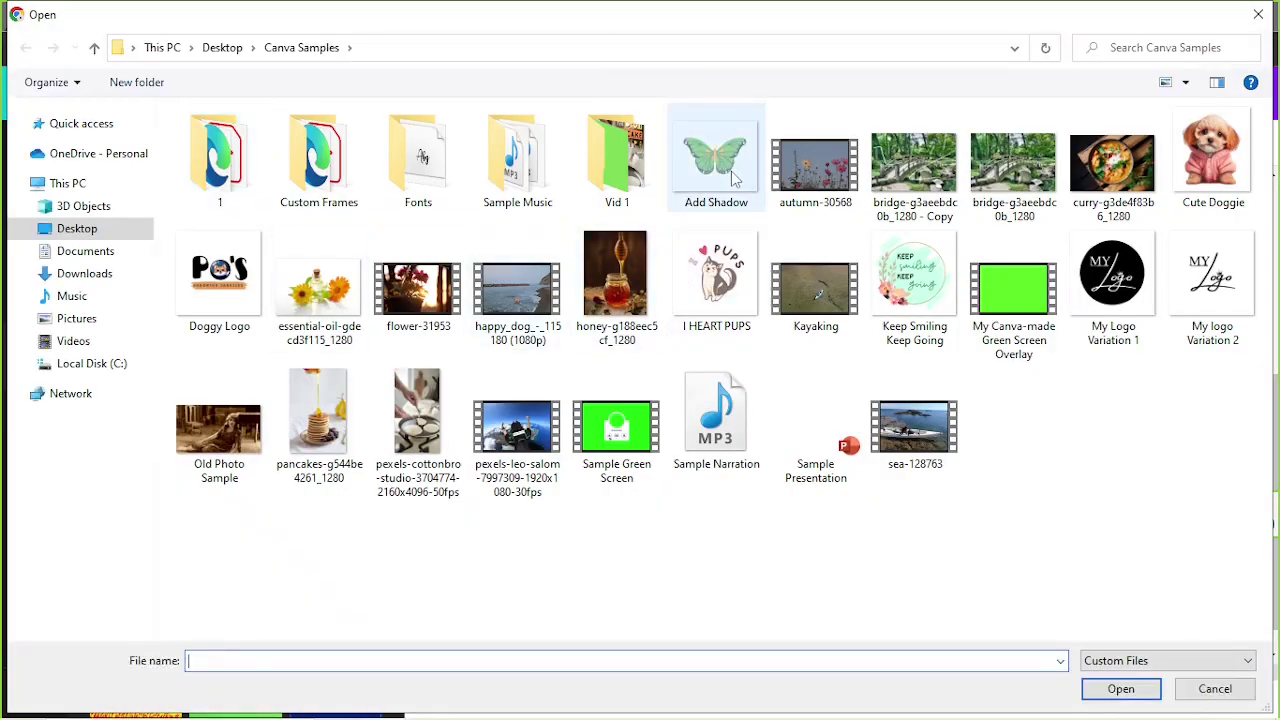
click(733, 176)
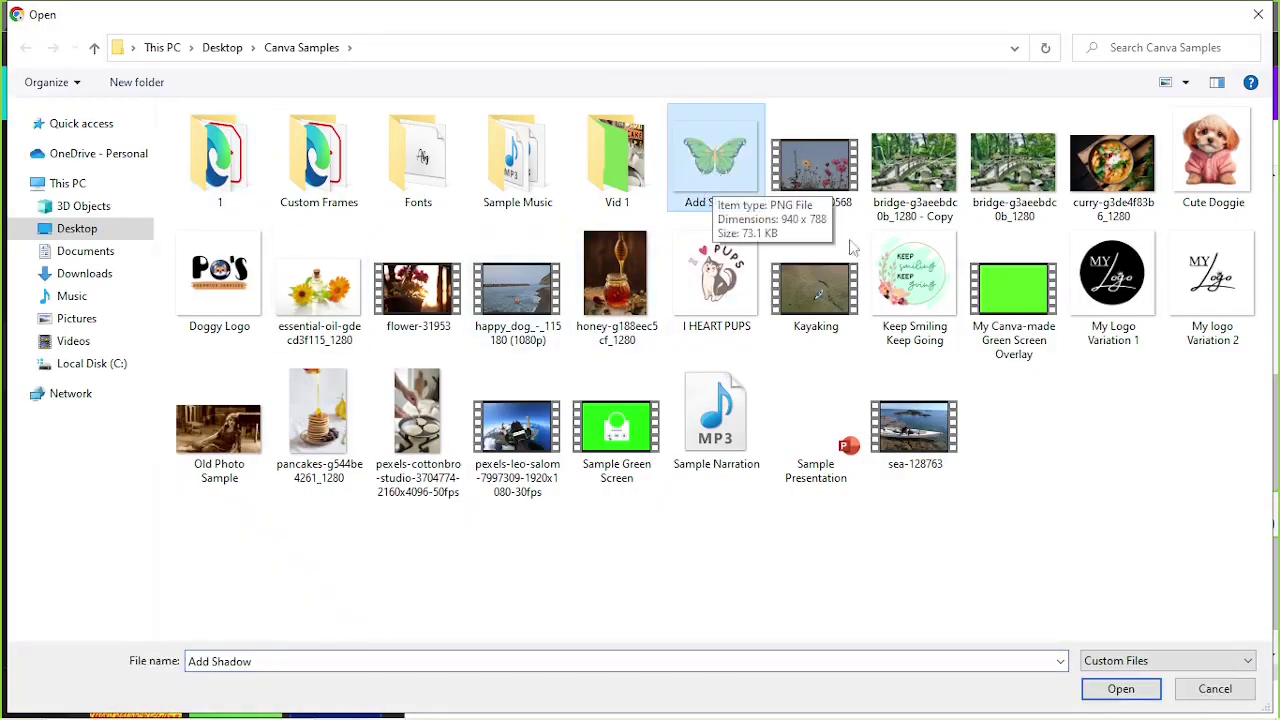
click(1120, 689)
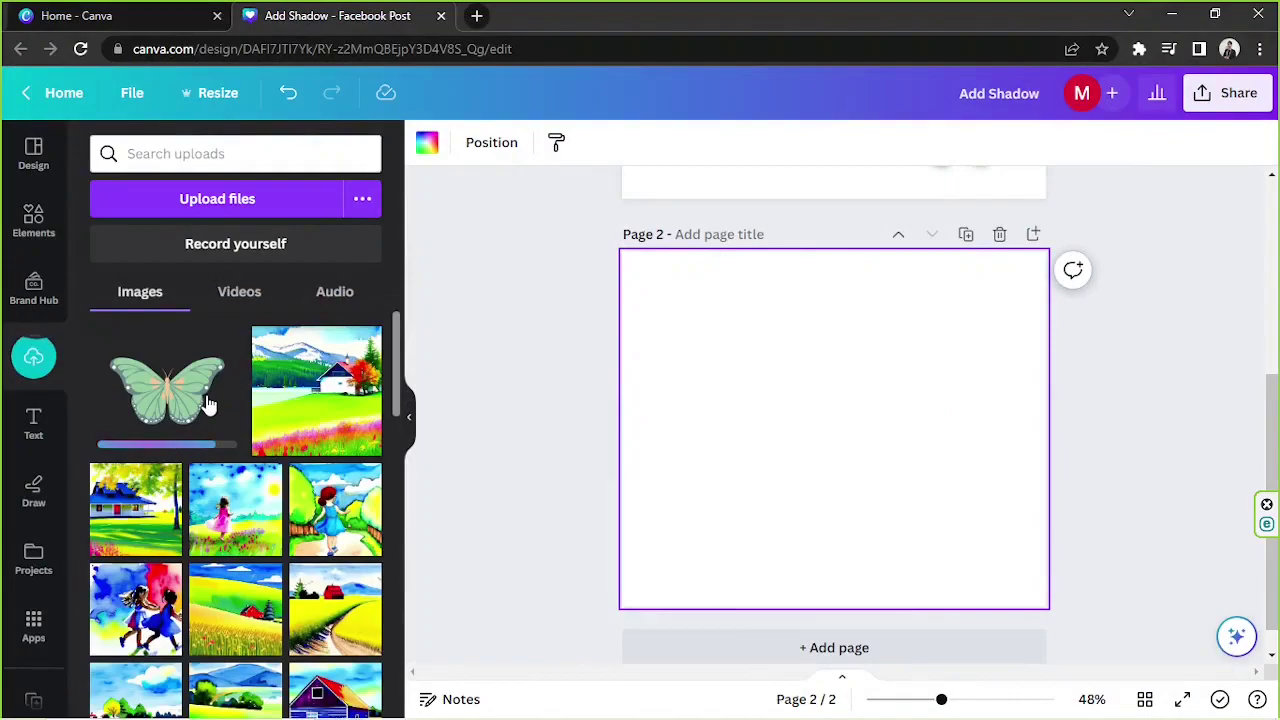
click(214, 403)
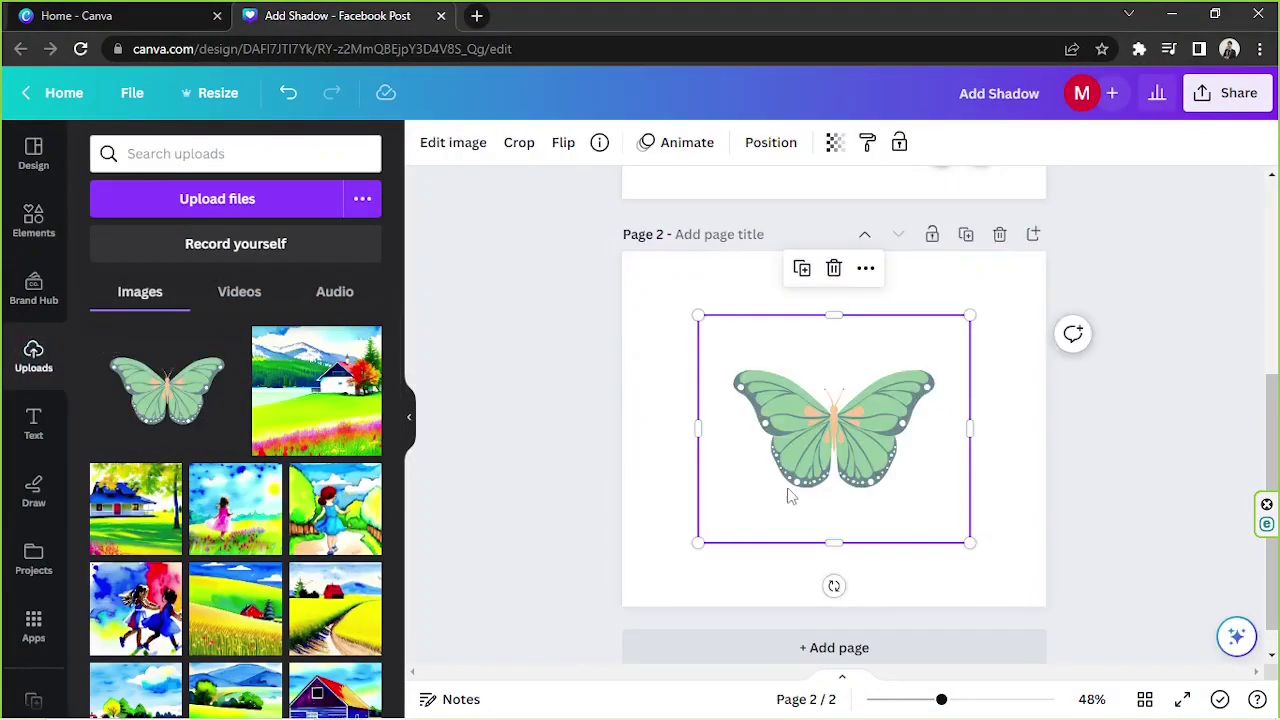
Give the uploaded butterfly image a Drop shadow from the Shadows effects
click(446, 143)
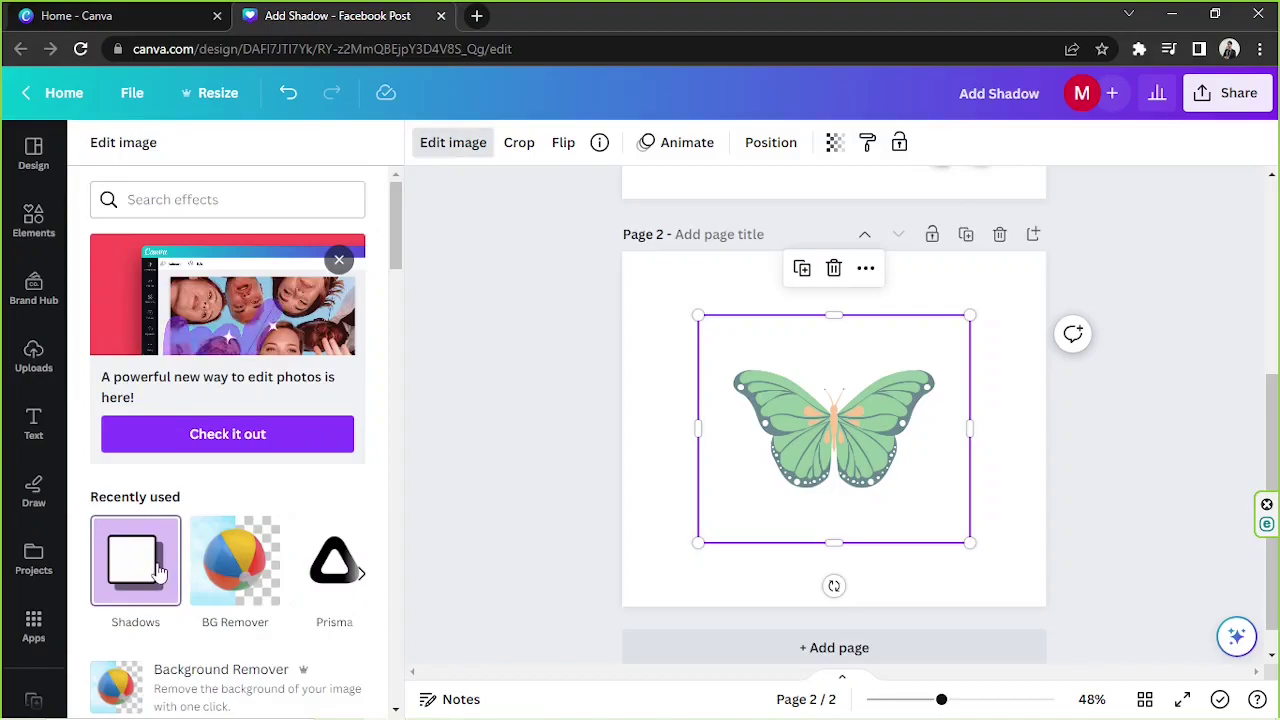
click(158, 571)
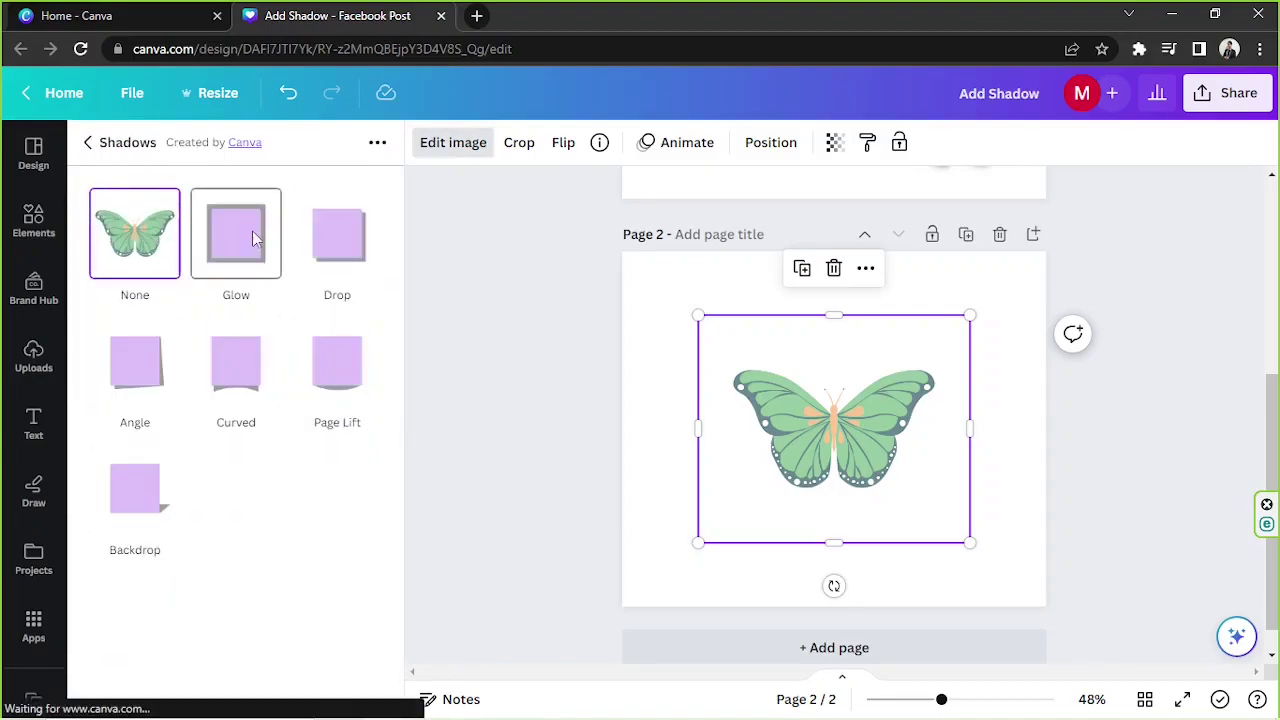
click(343, 240)
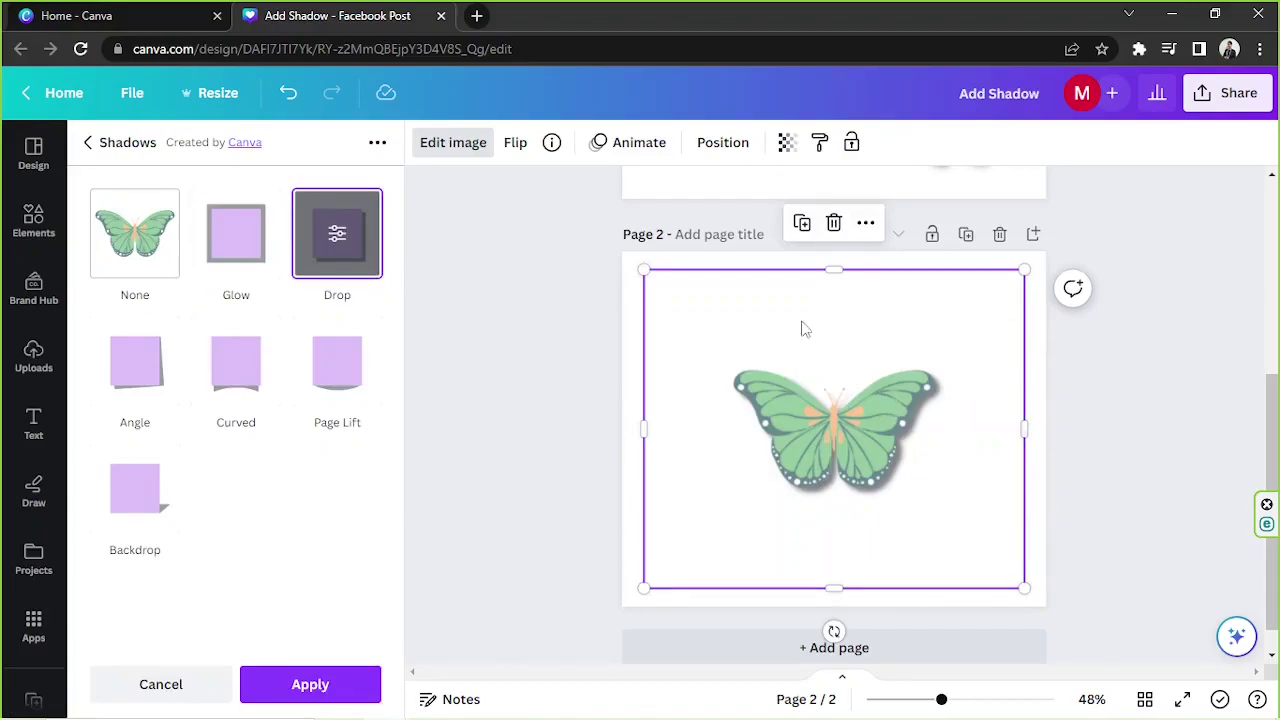
Resize the shadowed green butterfly, tilt it clockwise, move it to page 2's upper left area and deselect it
drag(1024, 588, 740, 530)
drag(814, 457, 818, 498)
drag(870, 549, 1015, 680)
drag(873, 495, 780, 370)
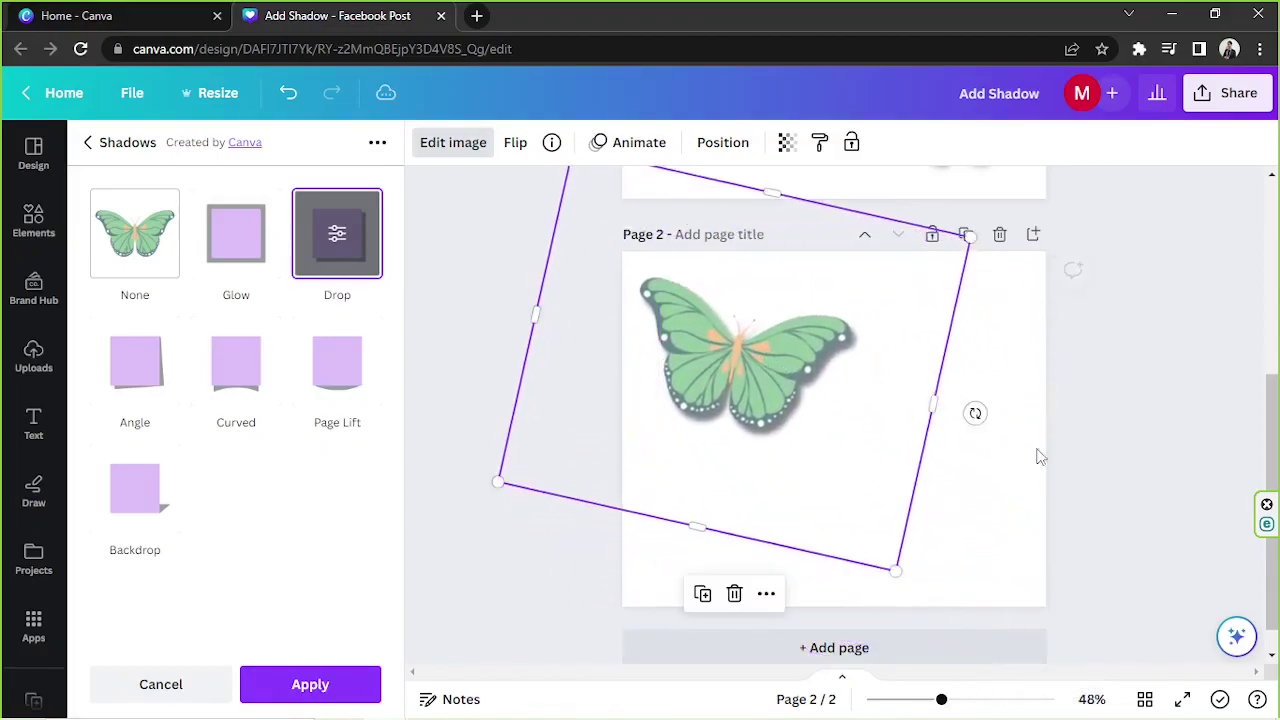
click(1094, 474)
scroll(1096, 476, up, 1)
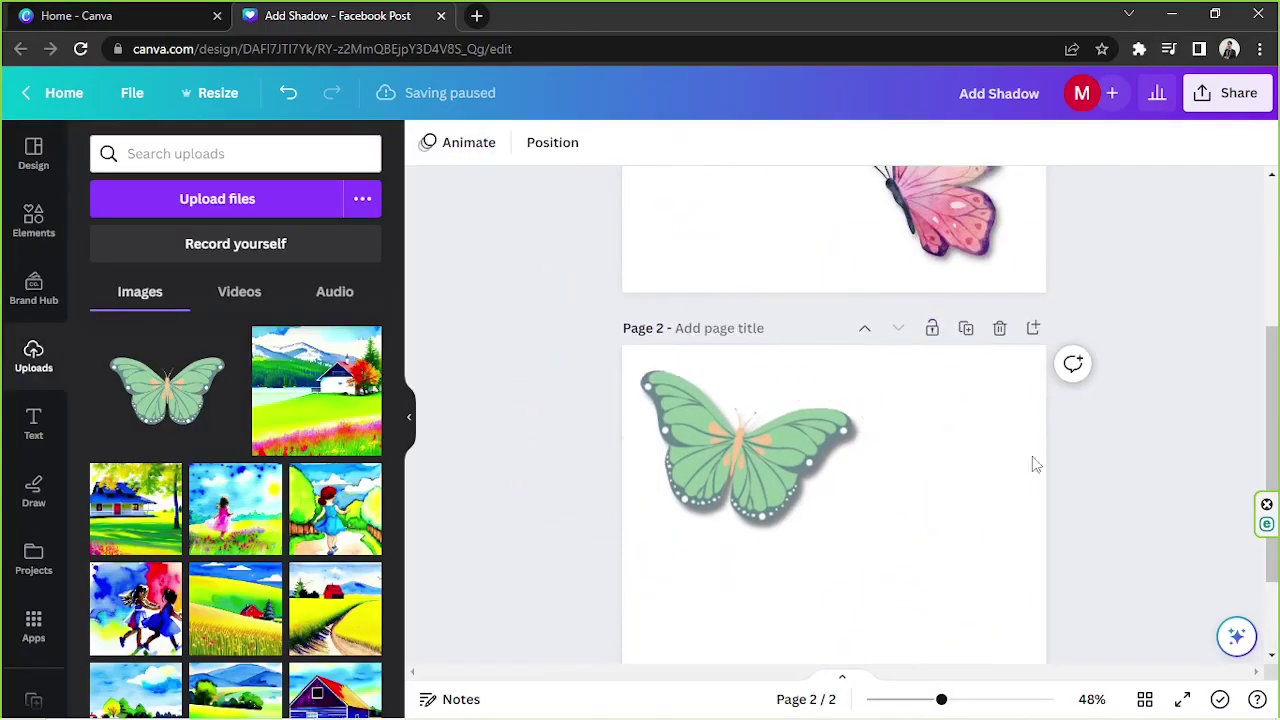
click(768, 431)
click(1094, 494)
scroll(1094, 494, up, 1)
scroll(790, 540, down, 2)
scroll(740, 480, up, 1)
click(677, 428)
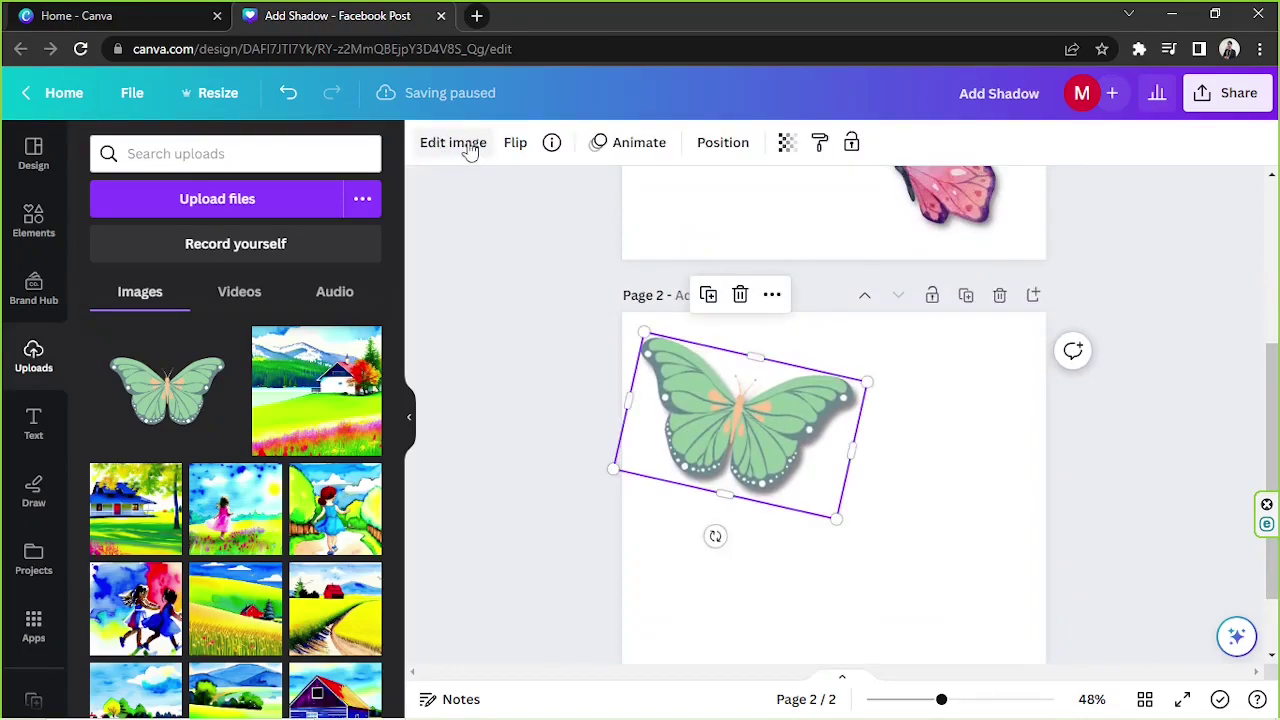
Add the green butterfly graphic from the butterfly search results and place it in page 2's lower right area
click(40, 222)
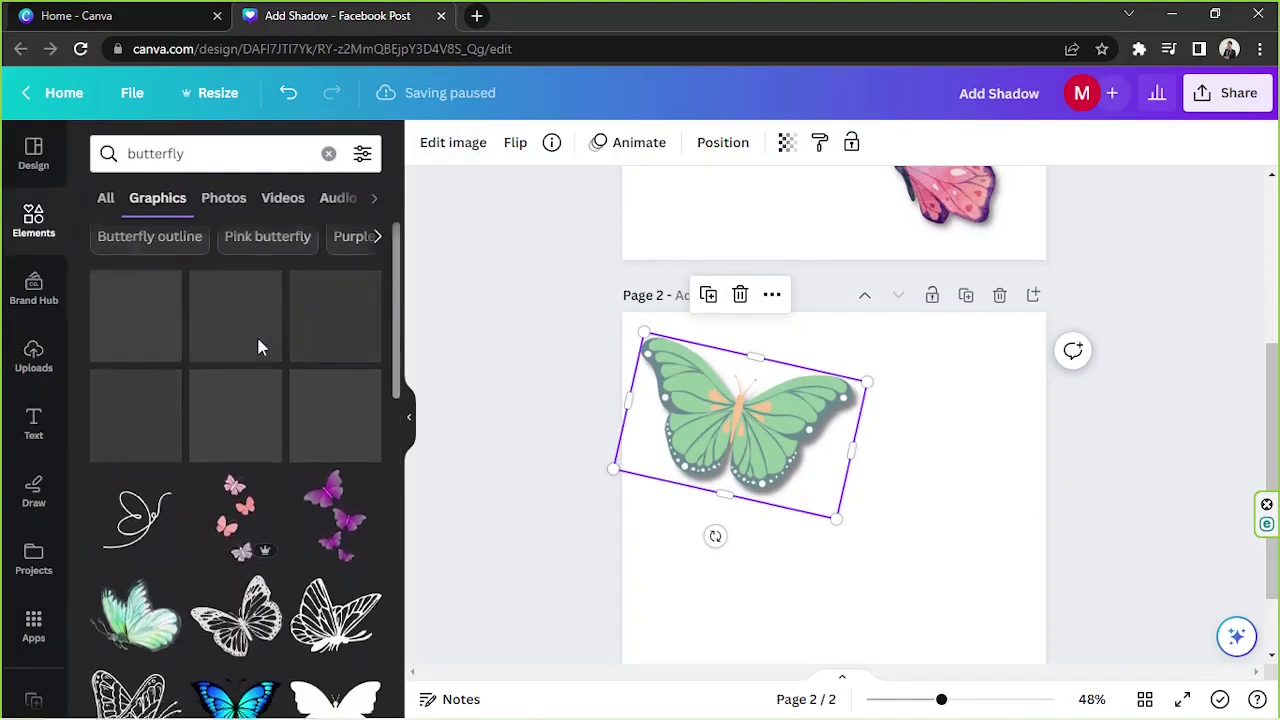
scroll(256, 334, down, 6)
scroll(194, 363, down, 3)
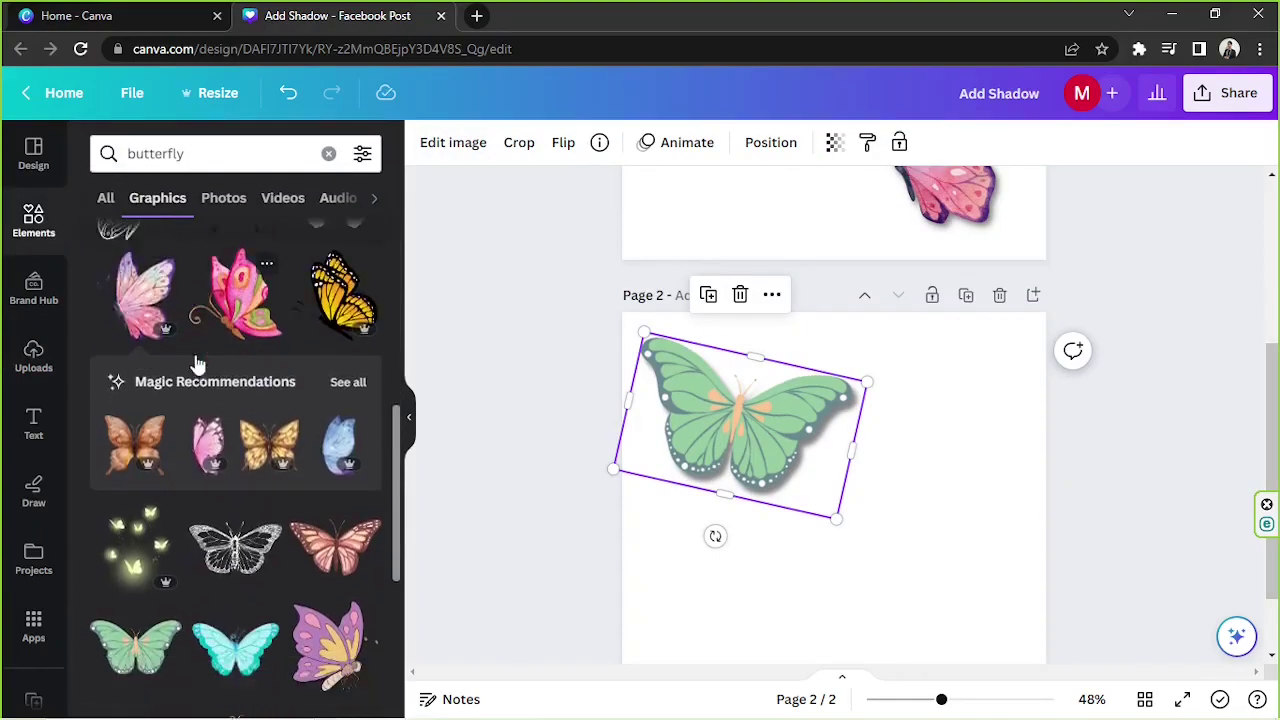
click(130, 438)
drag(843, 501, 928, 579)
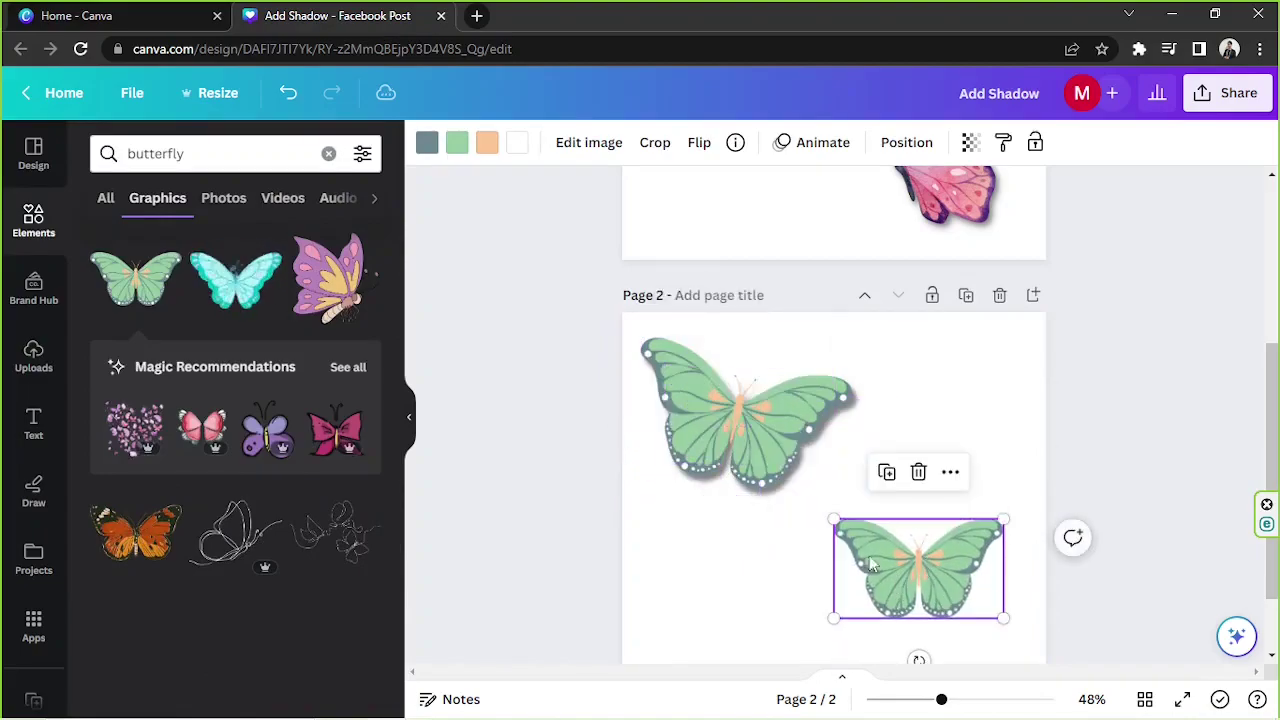
Change the new butterfly's peach body color to dark brown #4D3A28
click(427, 142)
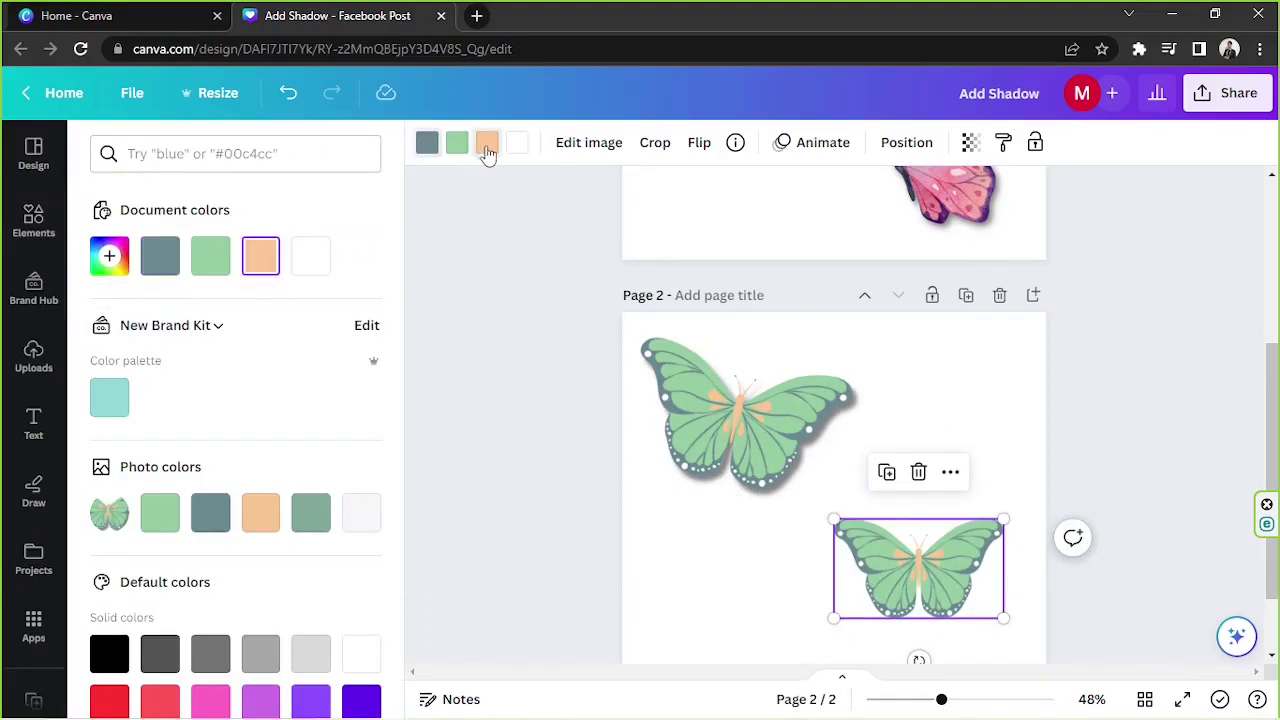
click(107, 262)
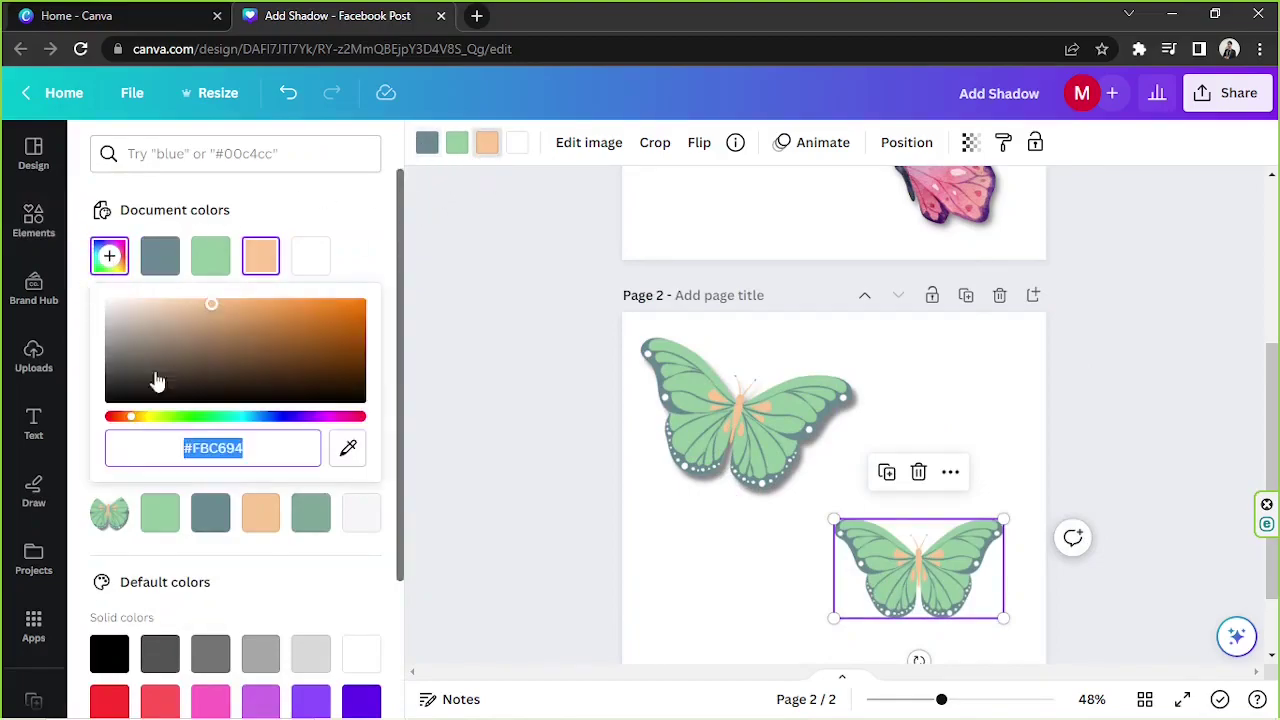
click(194, 354)
click(230, 371)
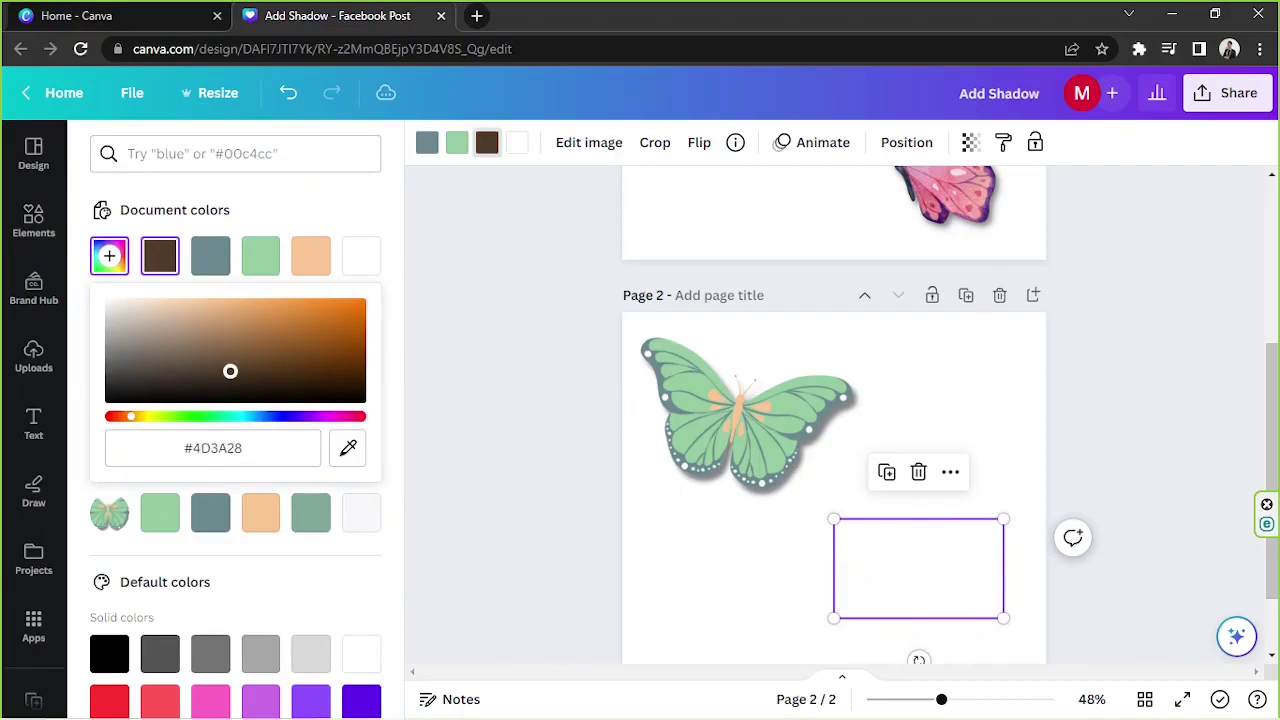
Recolor the new butterfly's green wings peach and its slate outlines dark brown using the document colors
click(456, 148)
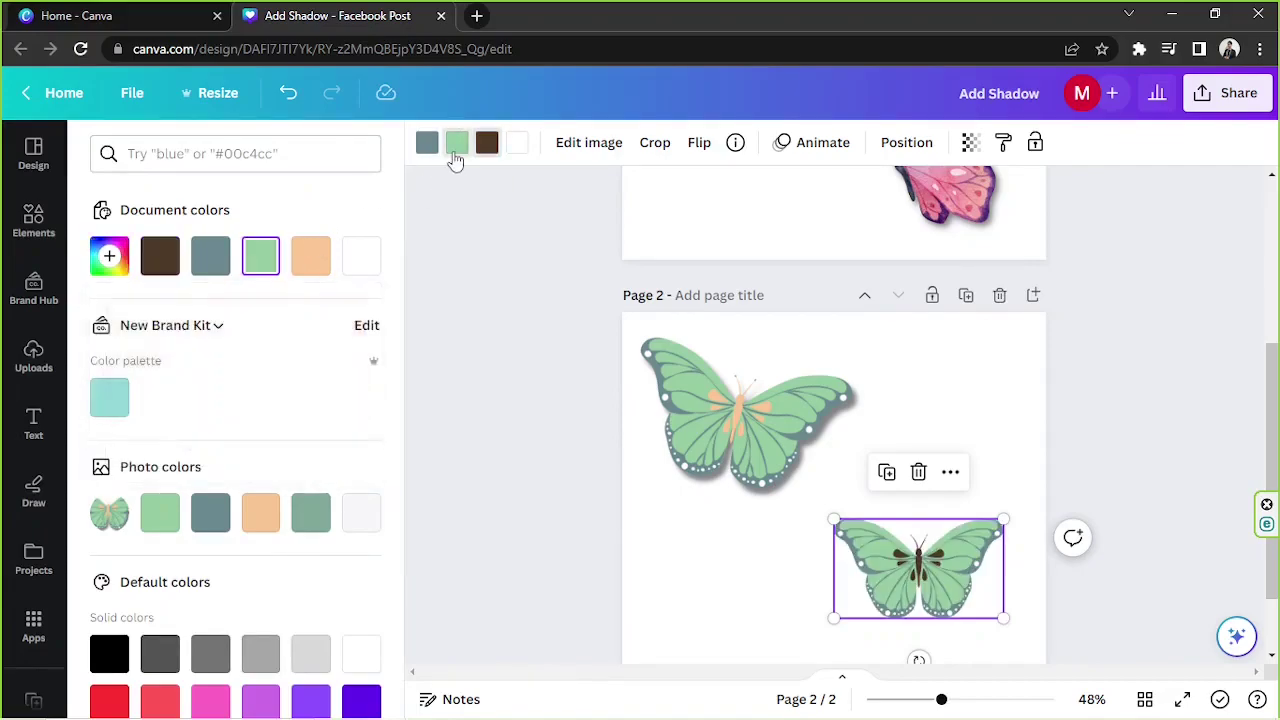
click(311, 258)
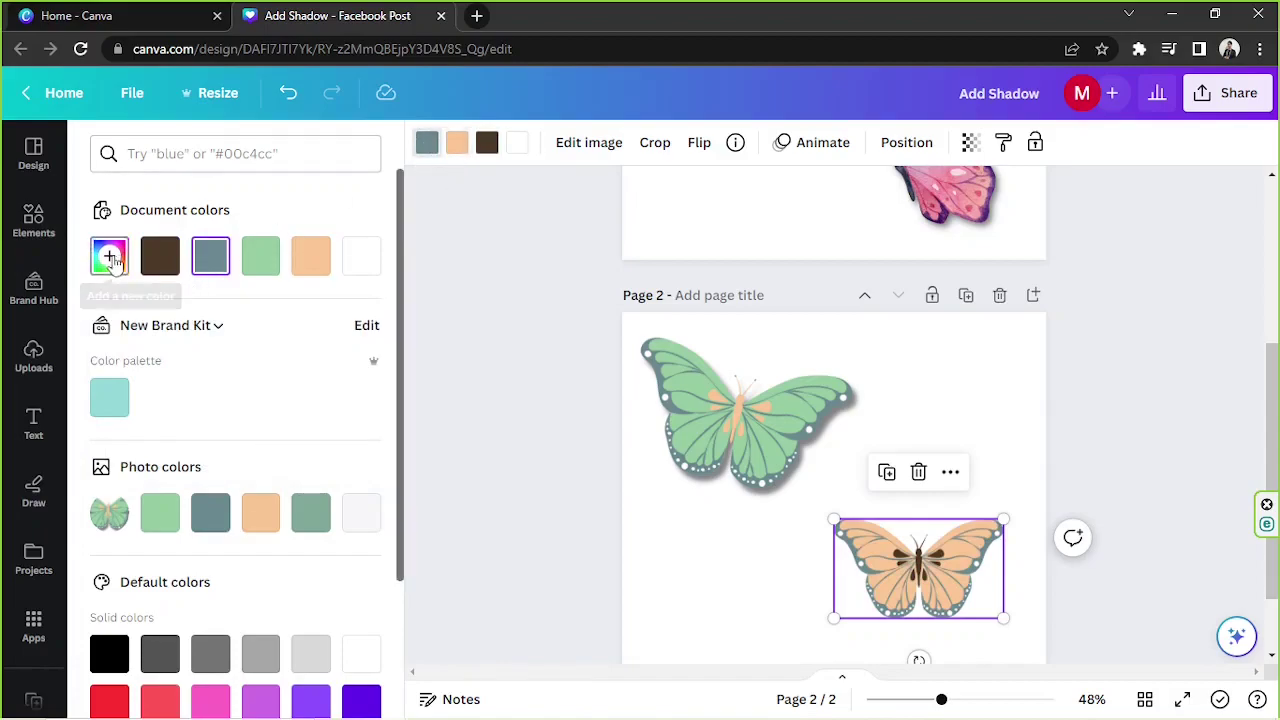
click(160, 256)
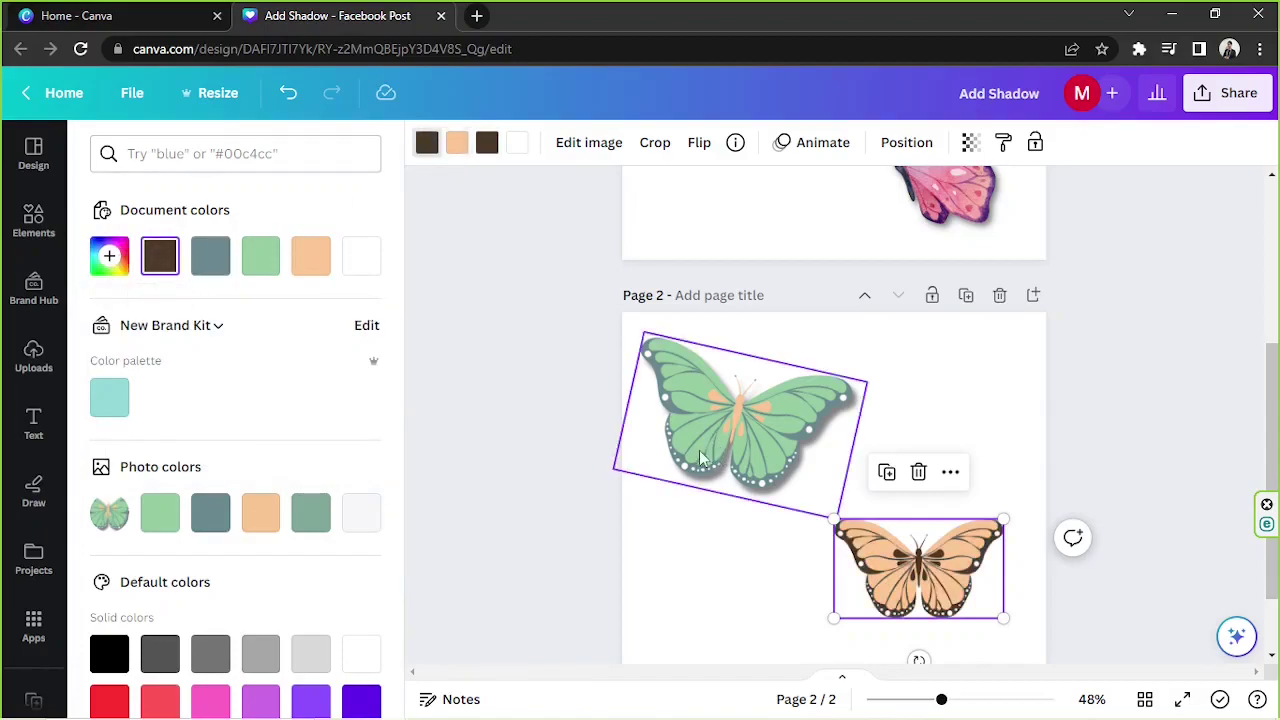
Move the recolored butterfly over the shadowed green one, then tilt and enlarge it to roughly match
drag(907, 563, 707, 378)
drag(718, 474, 708, 478)
drag(802, 437, 826, 512)
drag(941, 699, 850, 682)
mouse_move(732, 438)
mouse_down()
mouse_move(750, 474)
mouse_move(740, 460)
mouse_up()
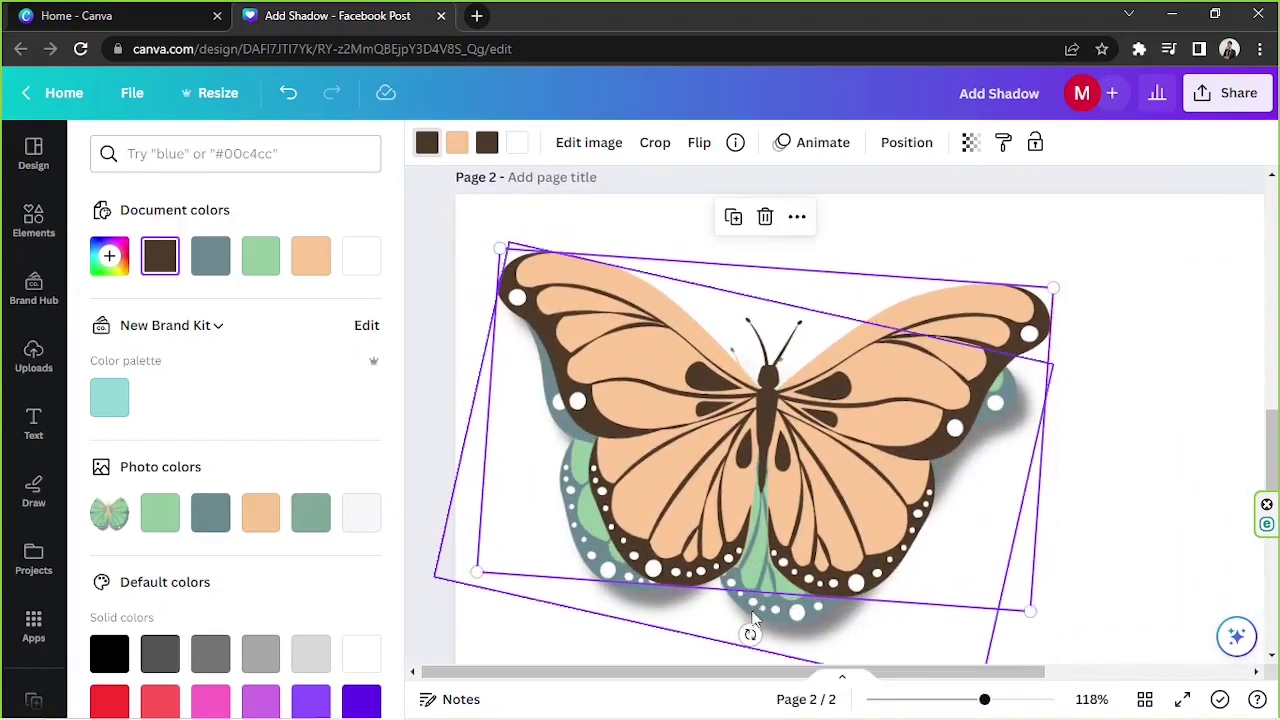
Fine-tune the peach butterfly's rotation, size and position until it fully covers the green one with only the shadow showing
mouse_move(749, 632)
mouse_down()
mouse_move(728, 645)
mouse_move(727, 628)
mouse_up()
drag(734, 510, 710, 531)
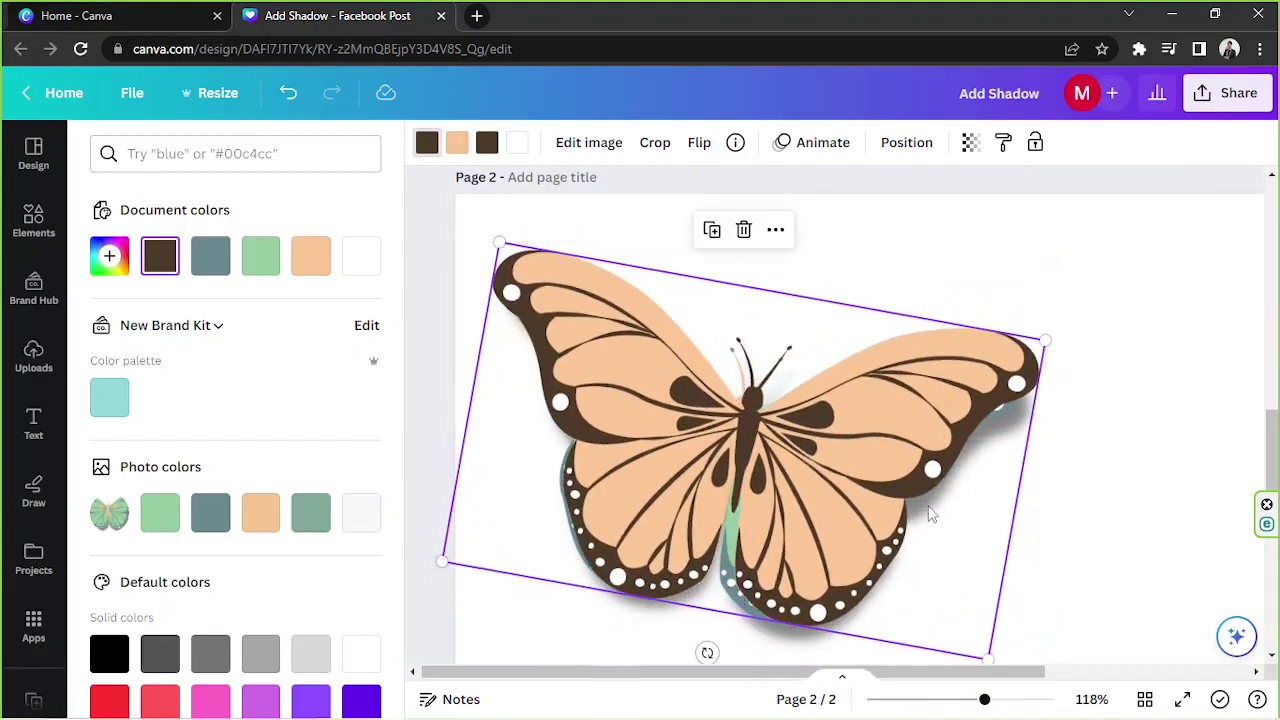
drag(1030, 345, 1045, 362)
drag(600, 560, 492, 588)
scroll(495, 420, down, 1)
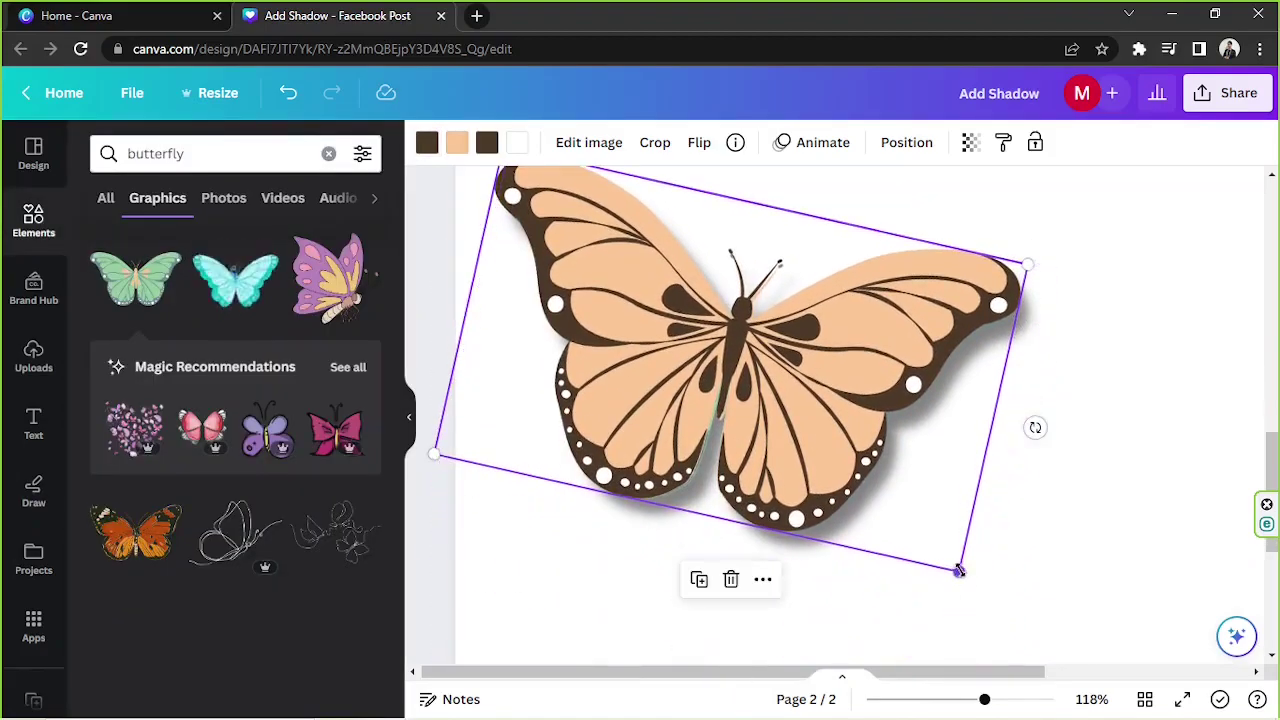
scroll(500, 300, up, 1)
drag(510, 243, 500, 245)
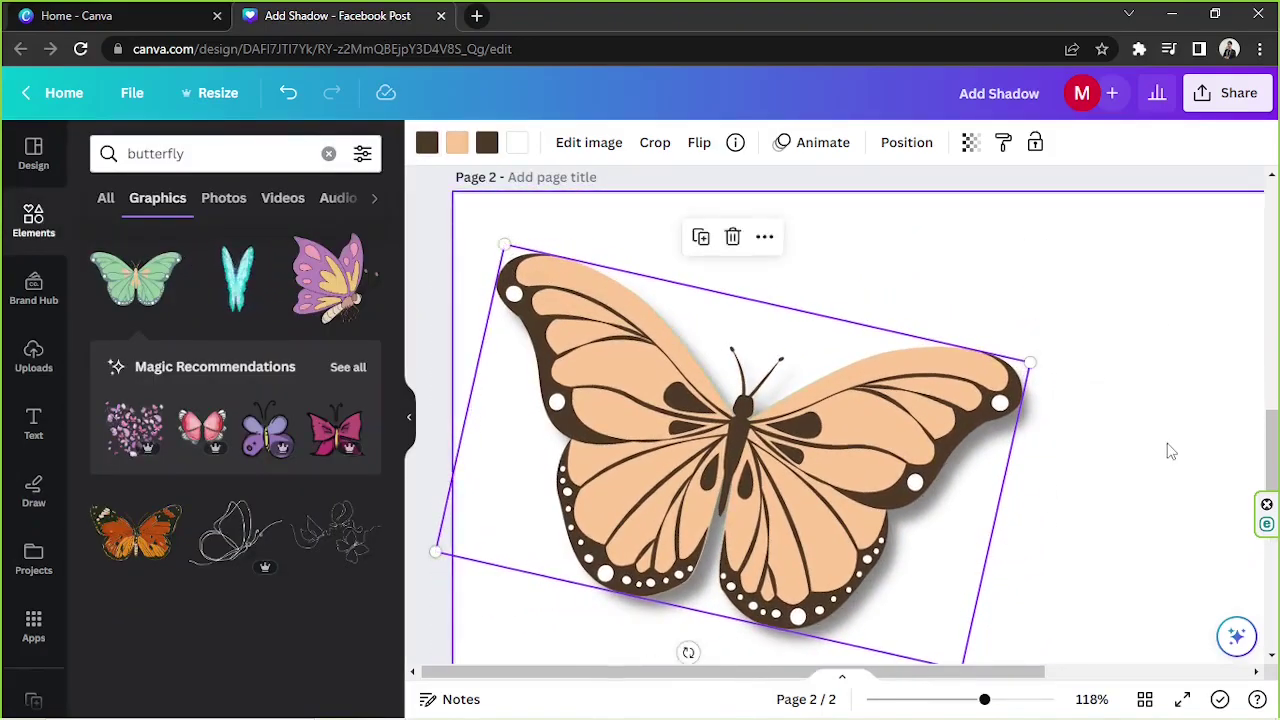
Select both the peach butterfly and the shadowed image beneath it and group them
click(1058, 595)
drag(985, 702, 933, 702)
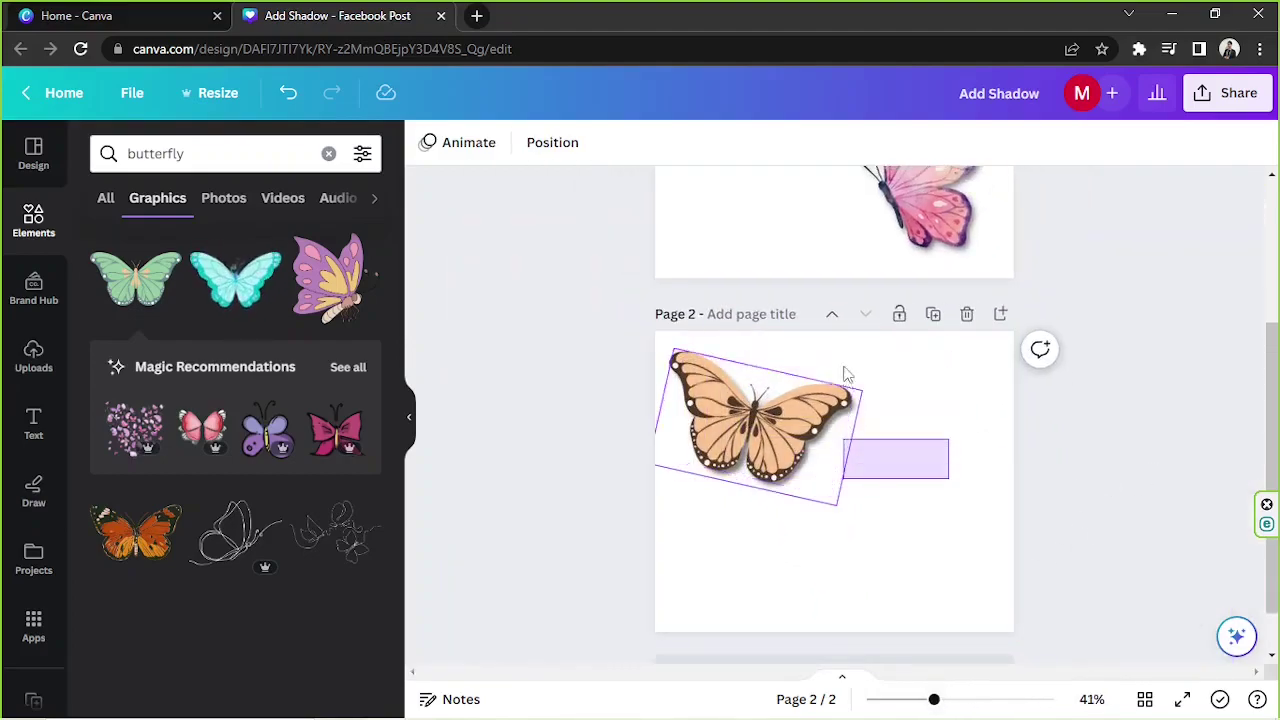
mouse_move(863, 477)
mouse_down()
mouse_move(929, 440)
mouse_move(863, 467)
mouse_up()
key(ctrl+z)
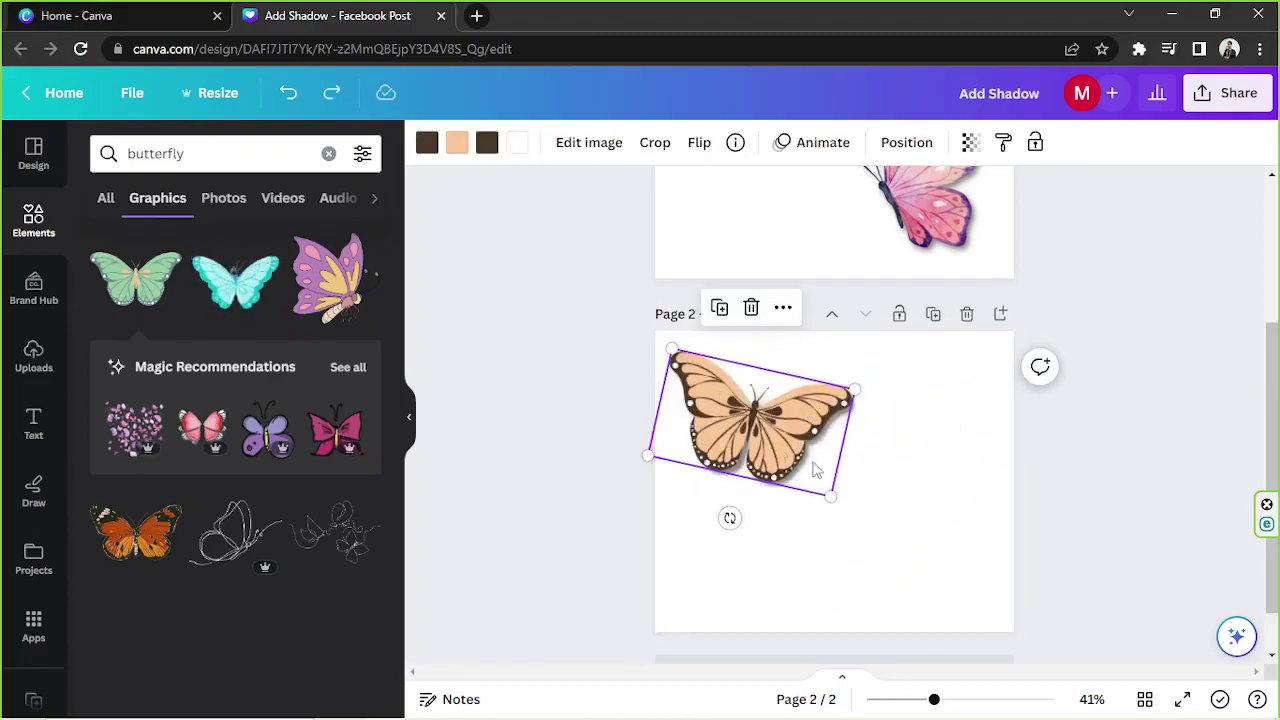
click(896, 520)
drag(898, 522, 712, 376)
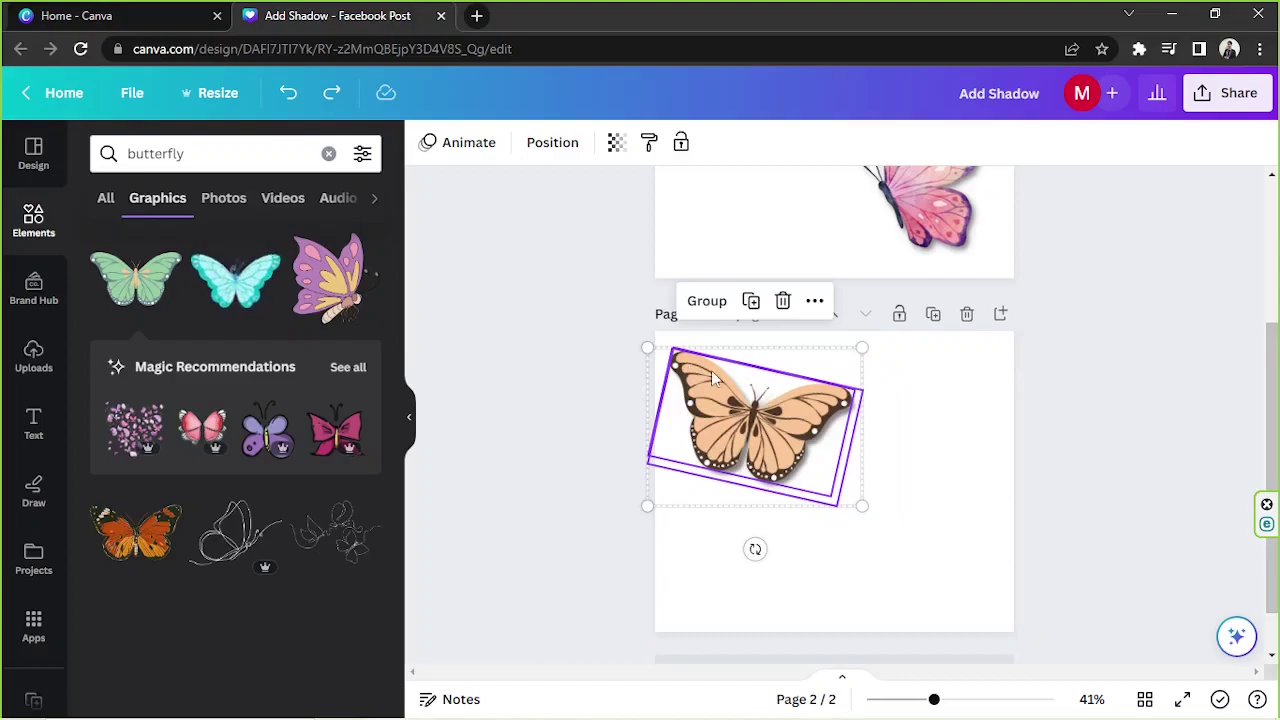
click(706, 305)
Move, resize and slightly rotate the grouped butterfly, leaving it in page 2's upper left area
click(1048, 520)
mouse_move(800, 373)
mouse_down()
mouse_move(967, 360)
mouse_move(923, 467)
mouse_move(819, 376)
mouse_up()
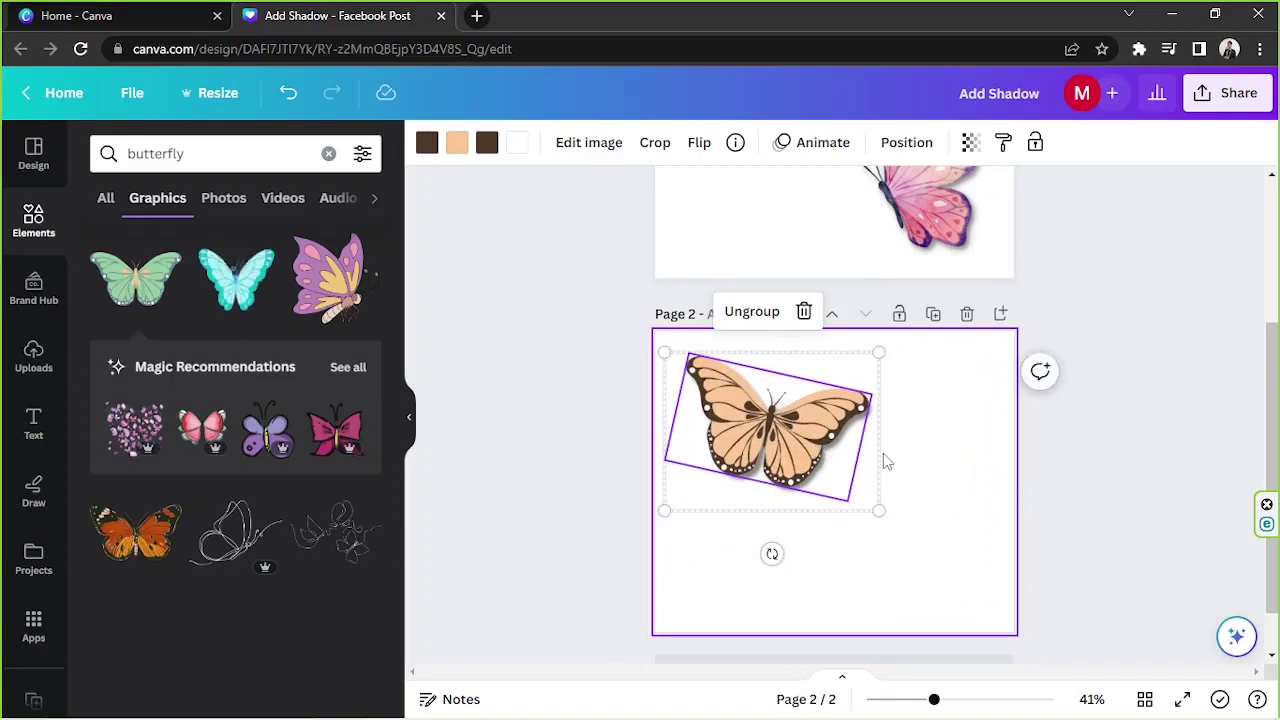
drag(871, 514, 801, 452)
drag(733, 494, 728, 494)
drag(733, 405, 724, 396)
drag(723, 486, 721, 480)
drag(791, 443, 849, 500)
drag(760, 420, 752, 427)
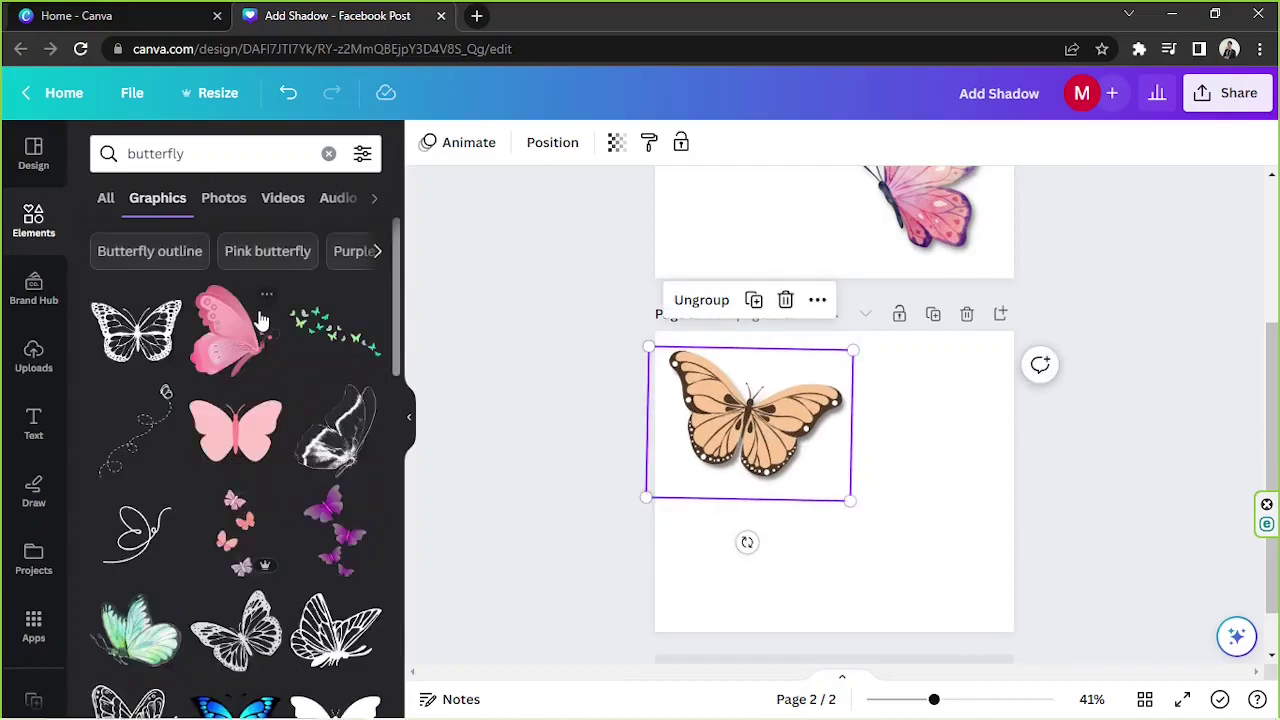
Collapse the elements library and examine the shadowed butterflies on both pages
click(866, 537)
scroll(1063, 380, up, 2)
scroll(1038, 391, up, 1)
scroll(1038, 391, down, 1)
scroll(1038, 391, up, 5)
scroll(1038, 391, down, 8)
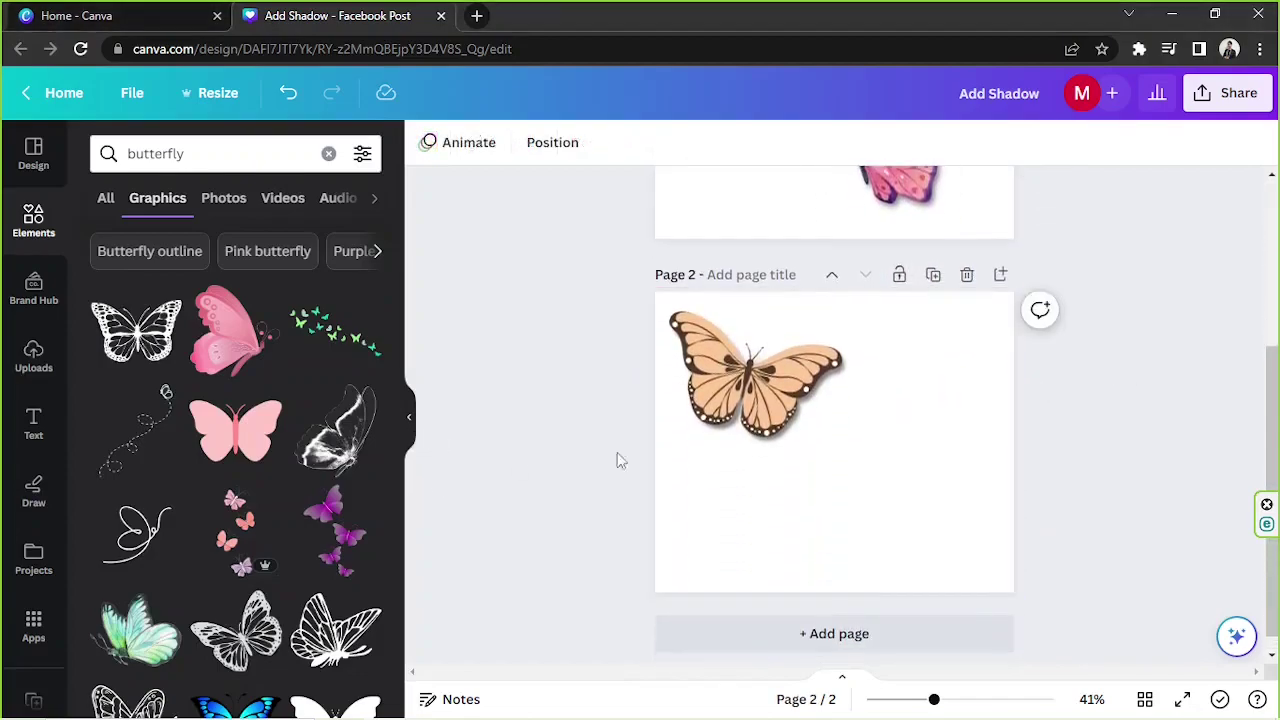
click(409, 416)
scroll(1028, 426, up, 2)
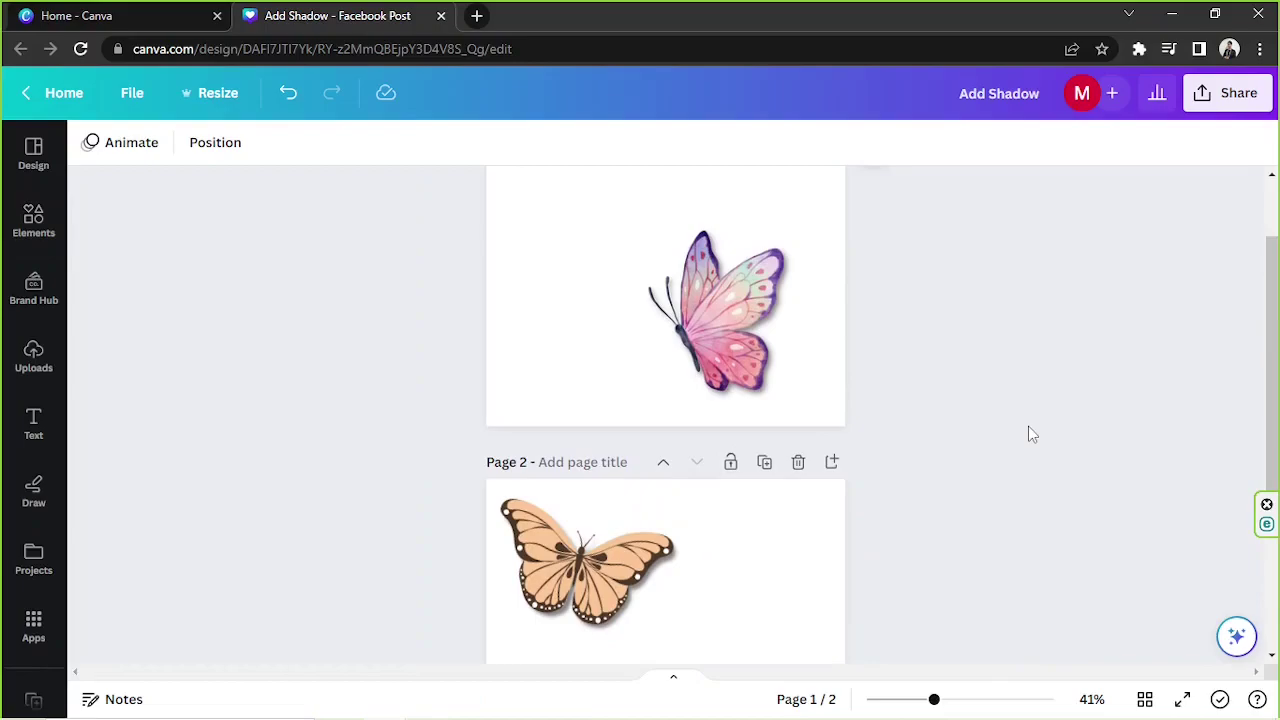
drag(1274, 301, 1277, 390)
scroll(660, 430, up, 2)
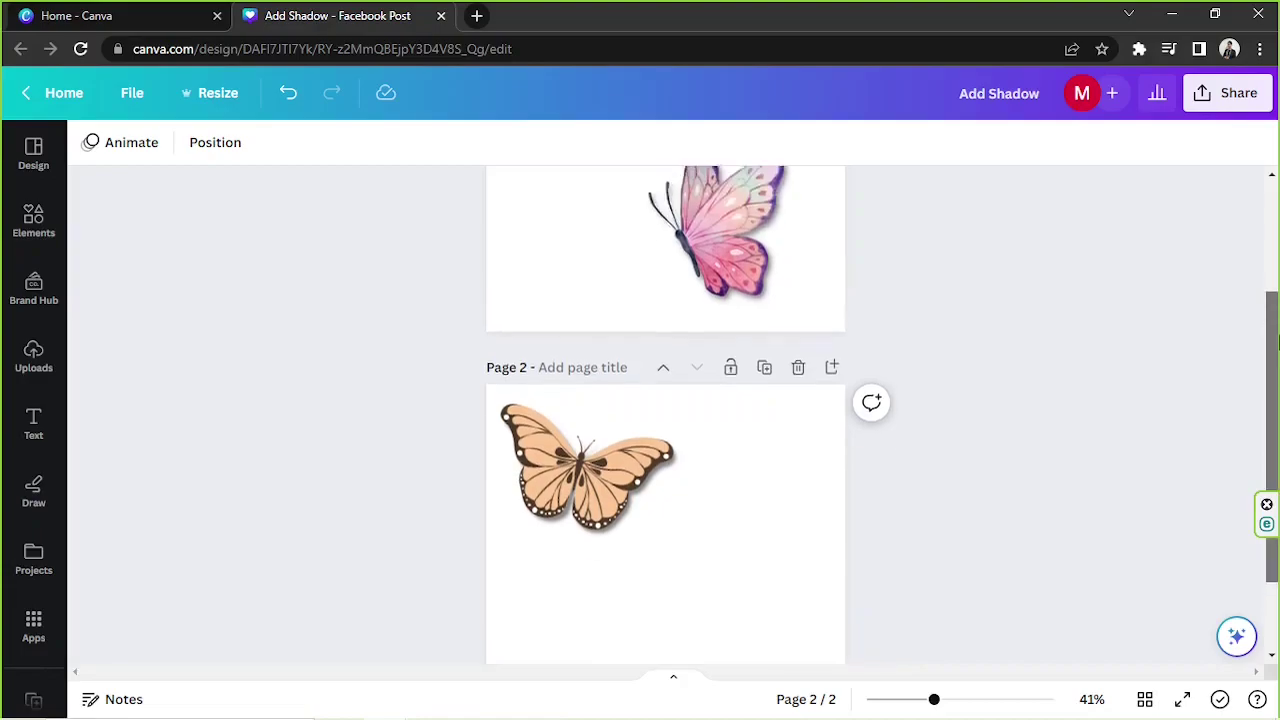
scroll(660, 430, down, 1)
click(658, 428)
click(675, 470)
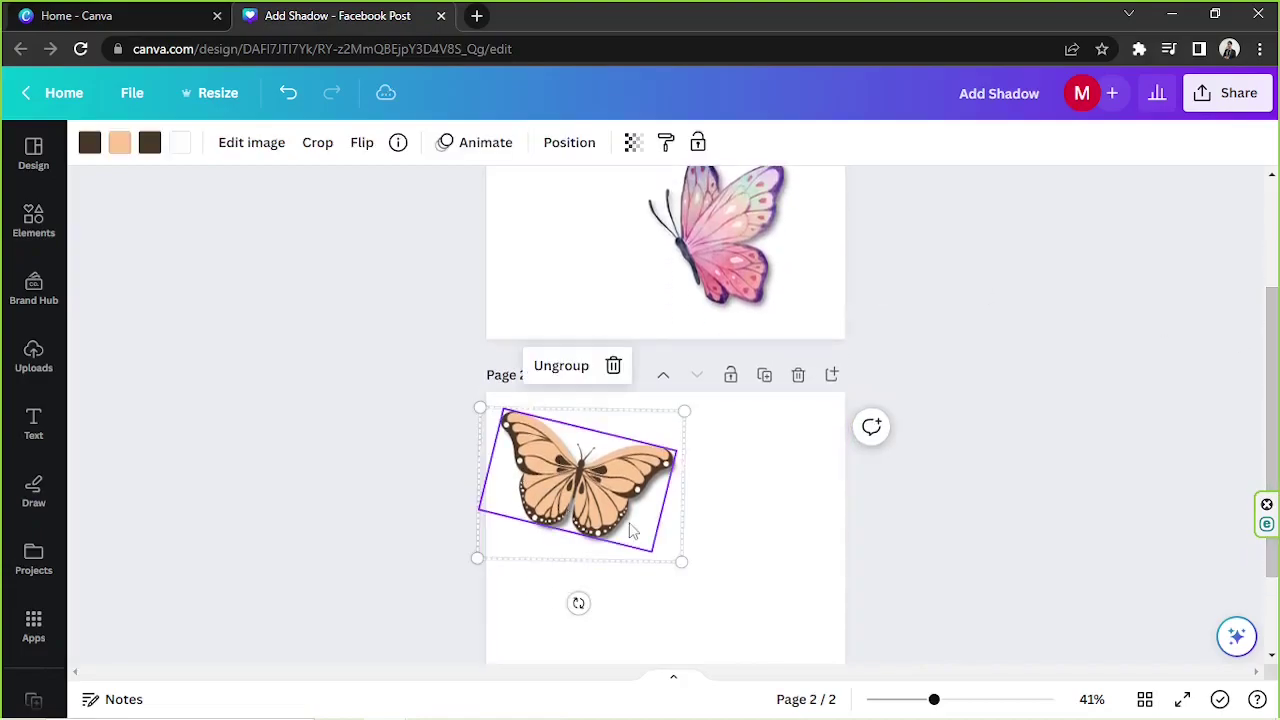
click(1011, 518)
Delete the pink butterfly from page 1
click(670, 255)
scroll(795, 303, up, 3)
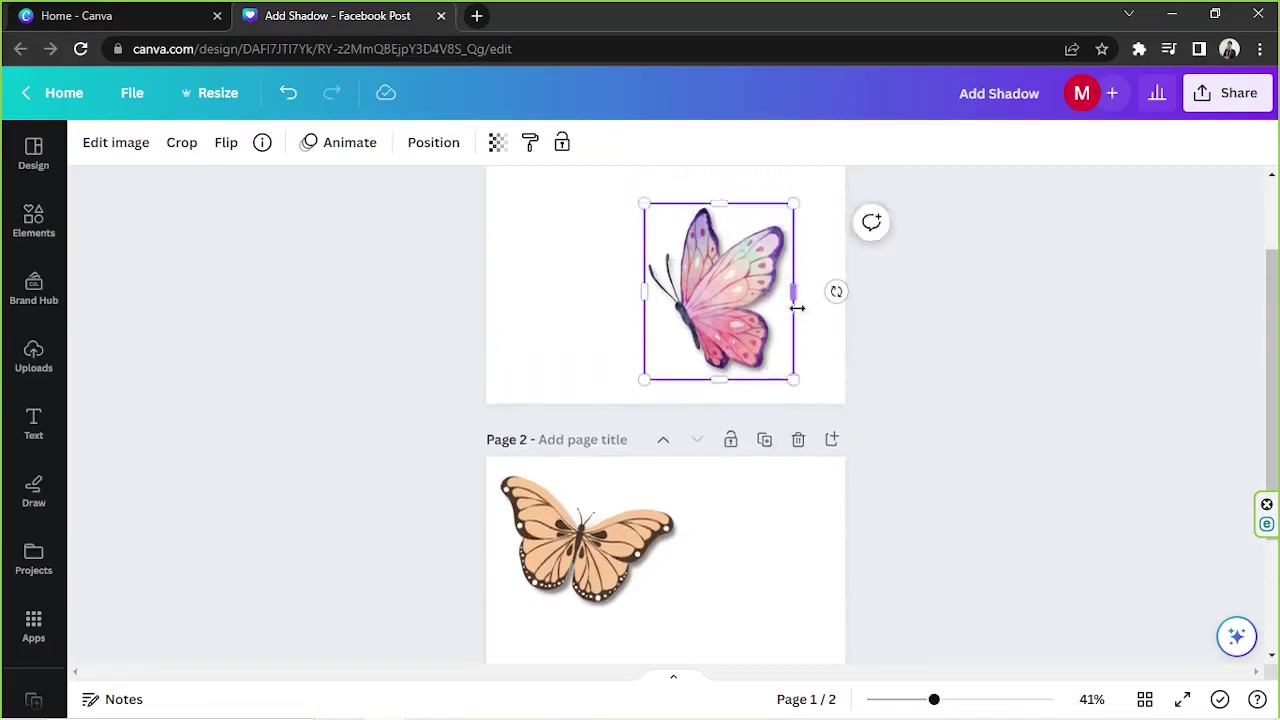
click(717, 272)
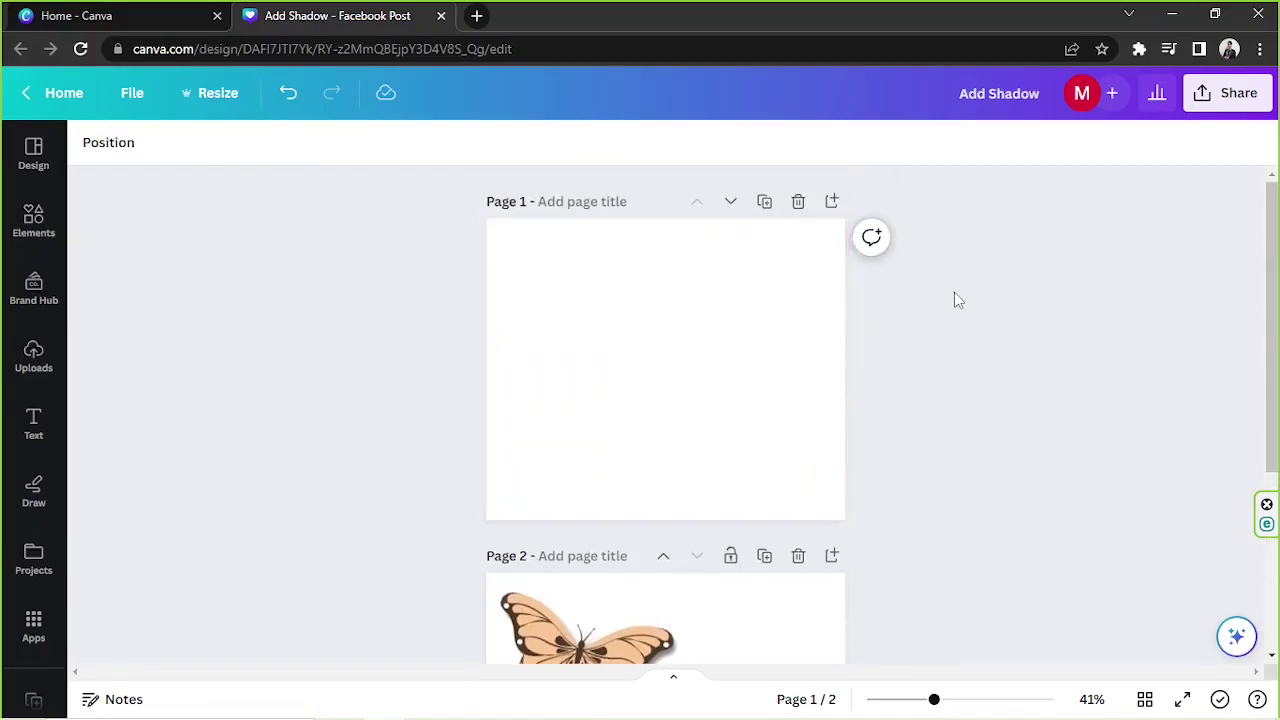
Delete the empty page 1 and make the grouped peach butterfly smaller and more tilted in the remaining page's upper left area
click(798, 201)
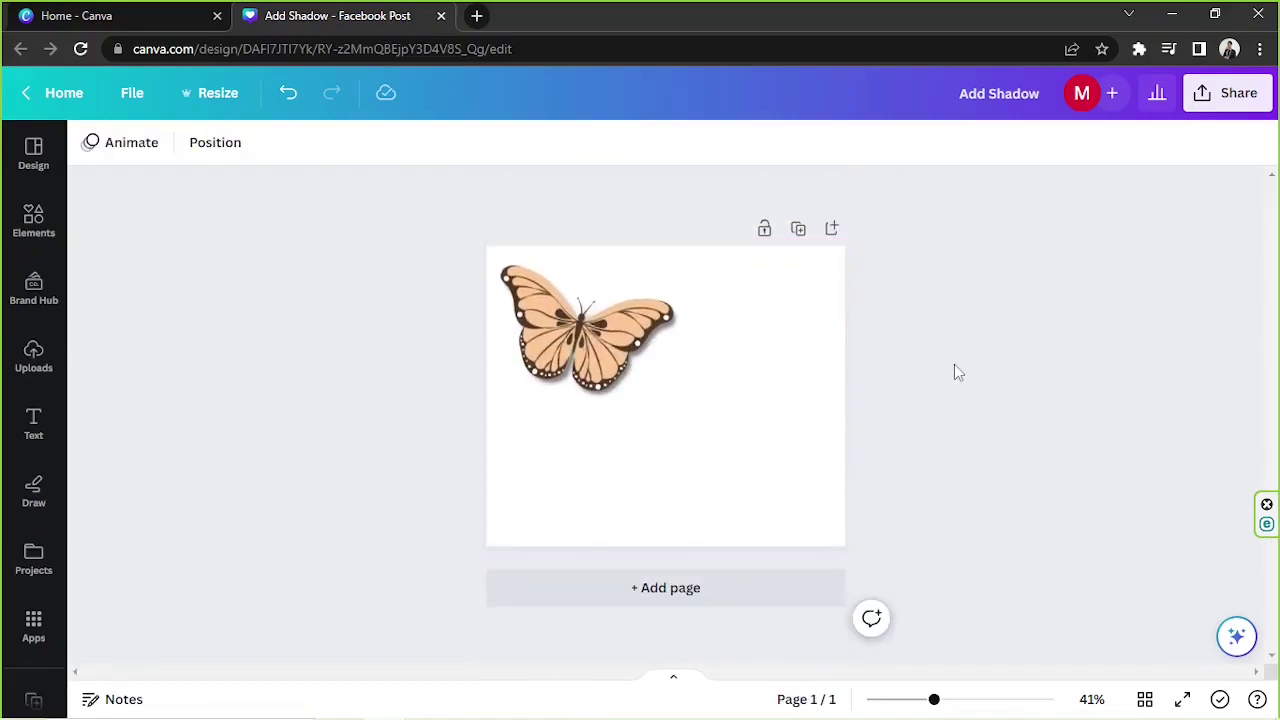
click(582, 338)
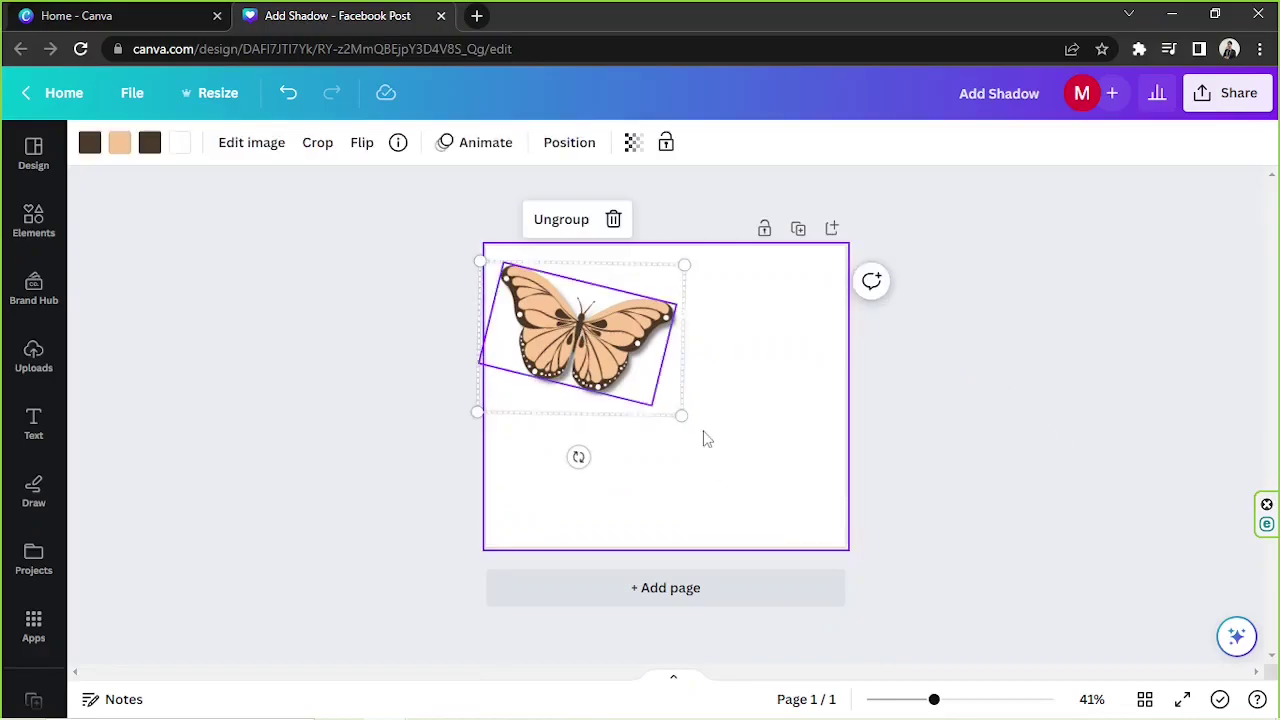
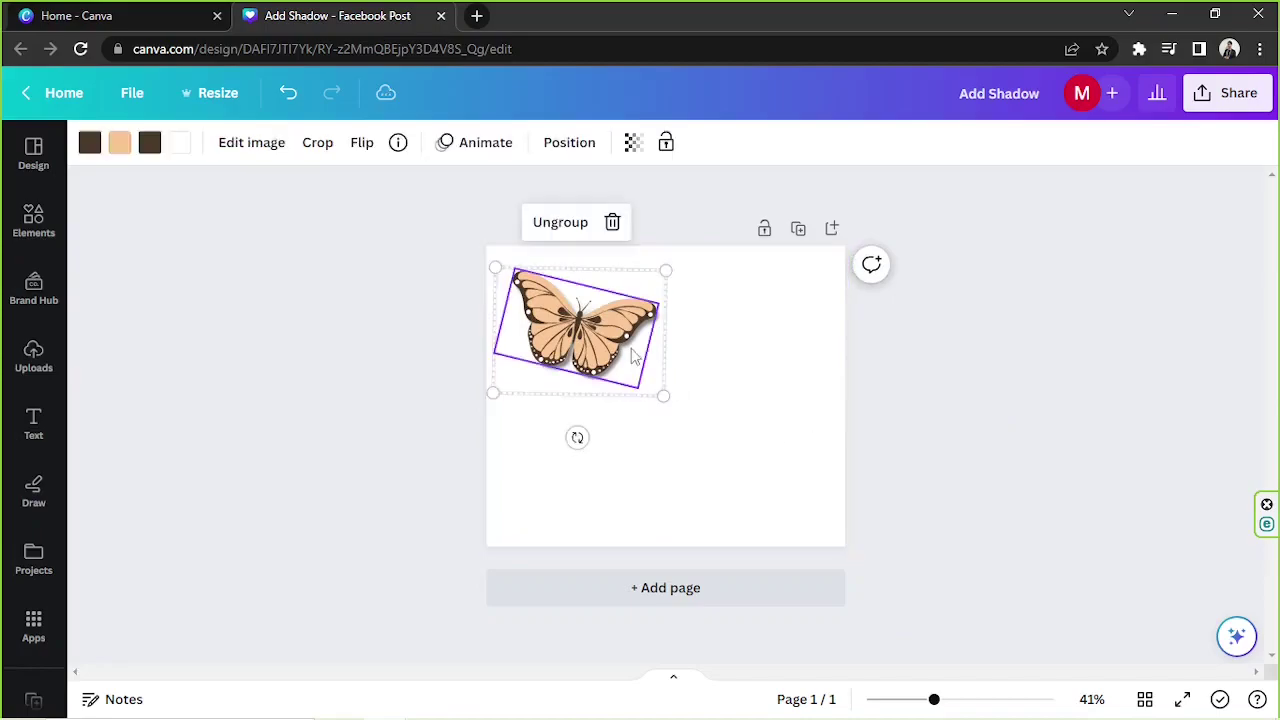
drag(577, 437, 551, 423)
drag(576, 355, 565, 362)
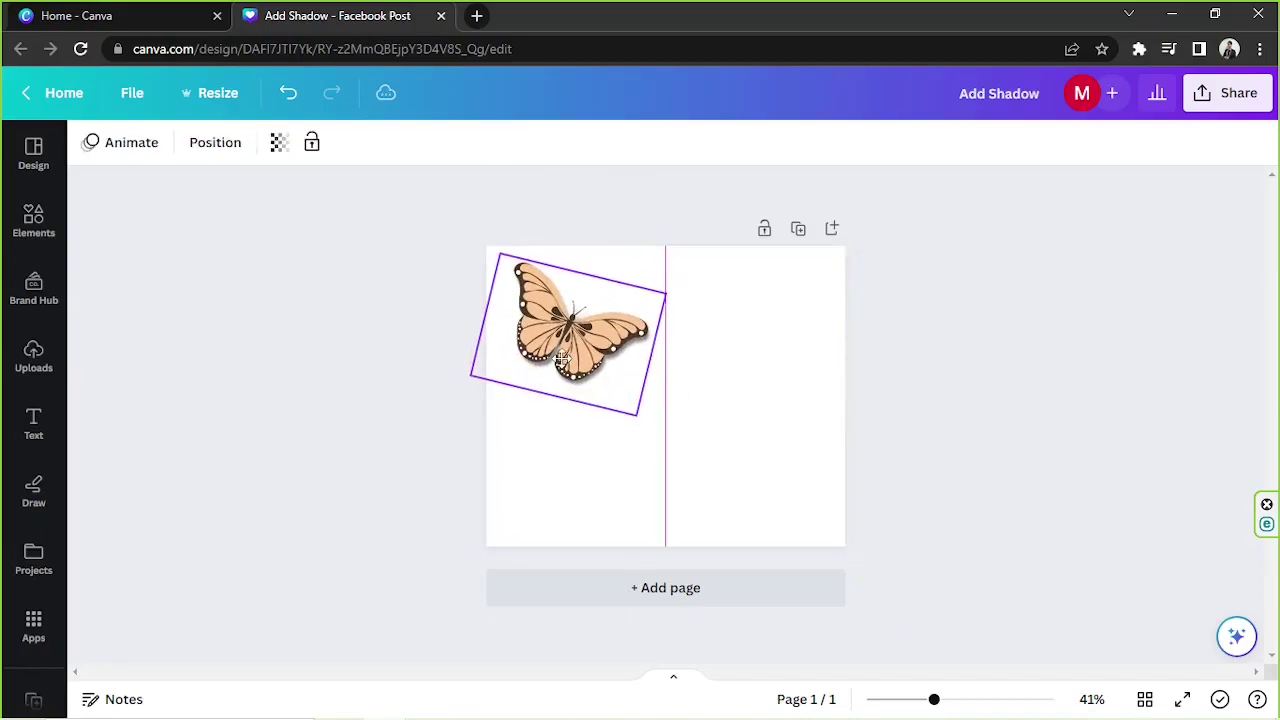
click(606, 362)
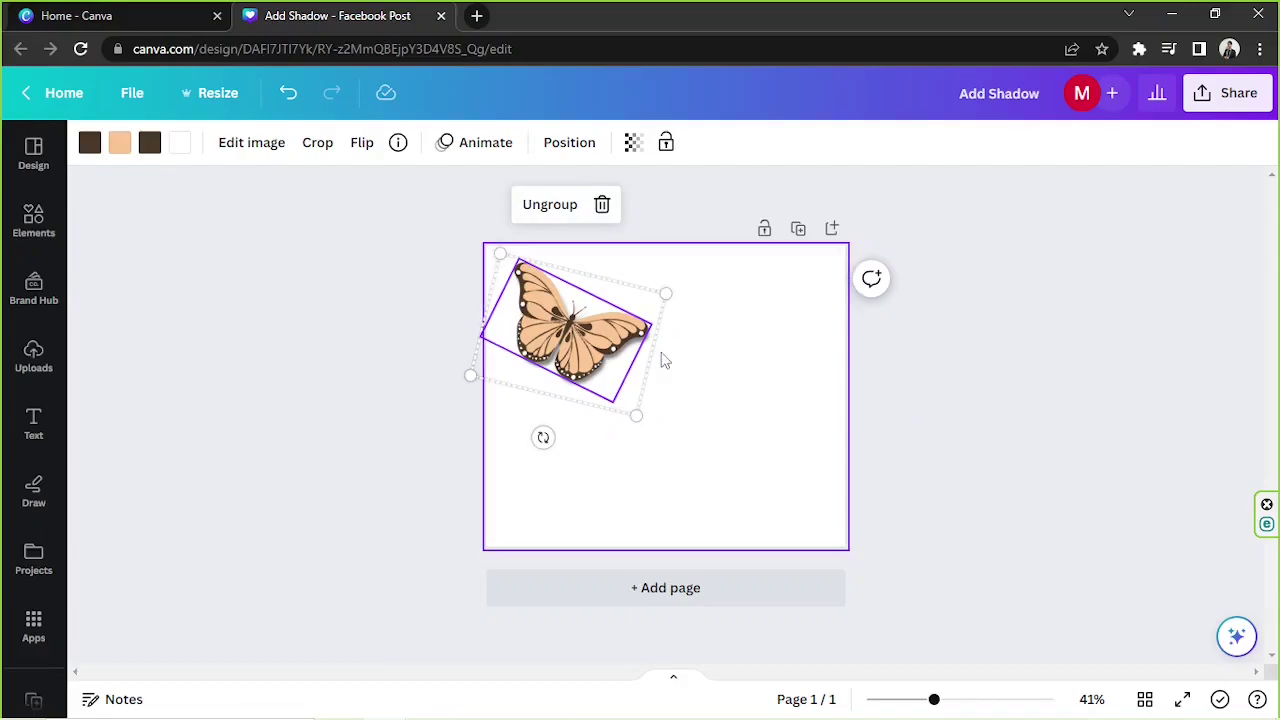
Duplicate the grouped butterfly, shrink and rotate the copy, and place it in the page's lower right corner
key(ctrl+d)
drag(714, 535, 766, 560)
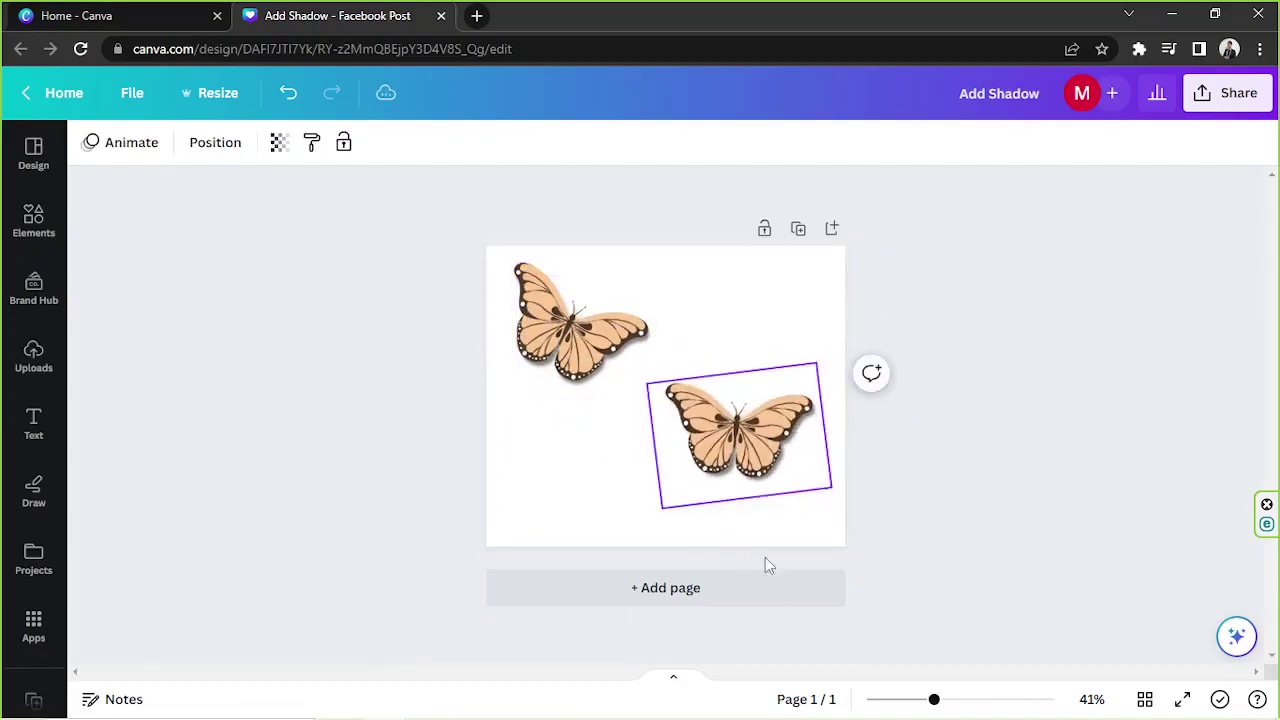
click(640, 390)
click(734, 430)
drag(660, 390, 749, 436)
drag(805, 530, 831, 531)
drag(786, 462, 780, 490)
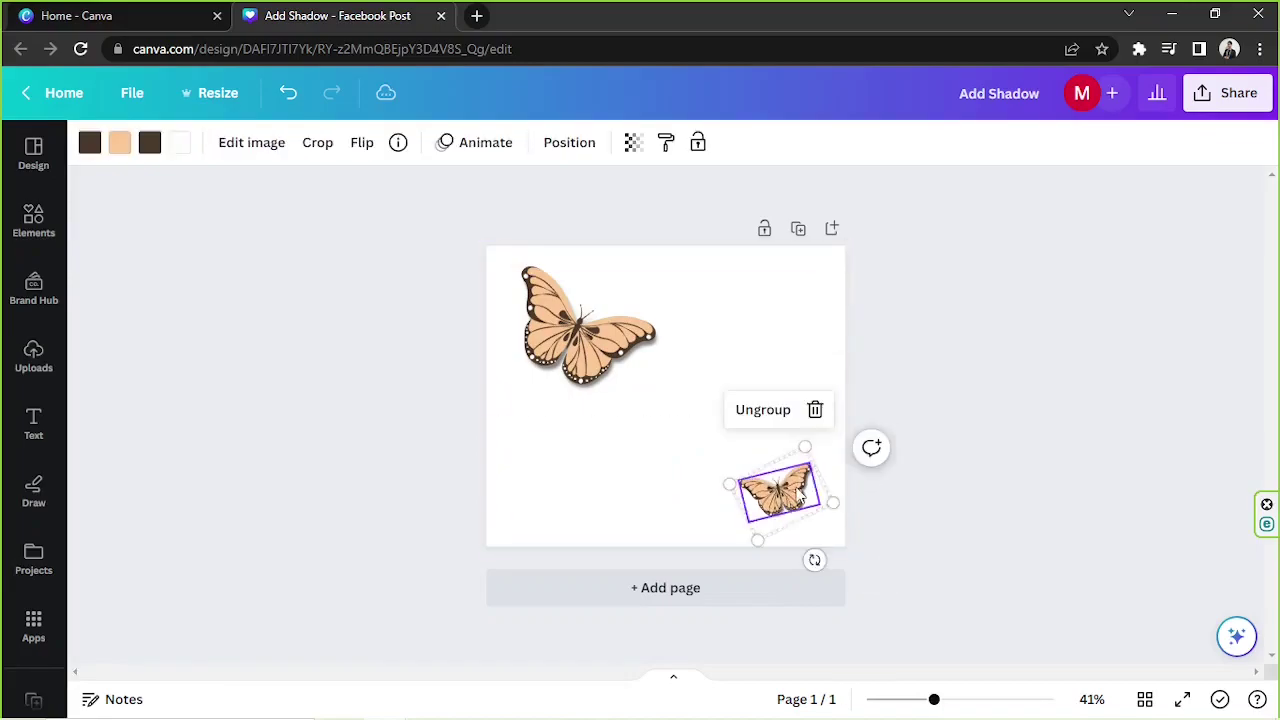
Ungroup the small butterfly and recolor its peach wings to pink #D893B8
click(765, 421)
click(951, 502)
click(790, 497)
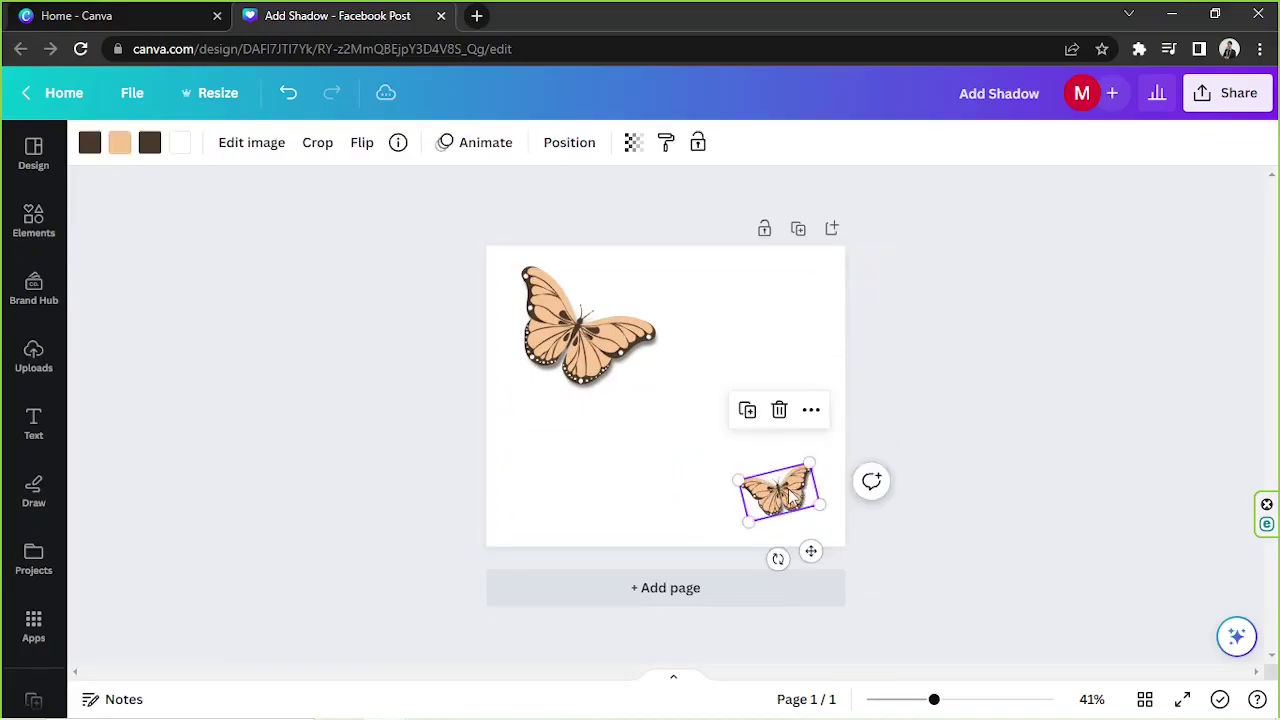
click(118, 145)
click(207, 507)
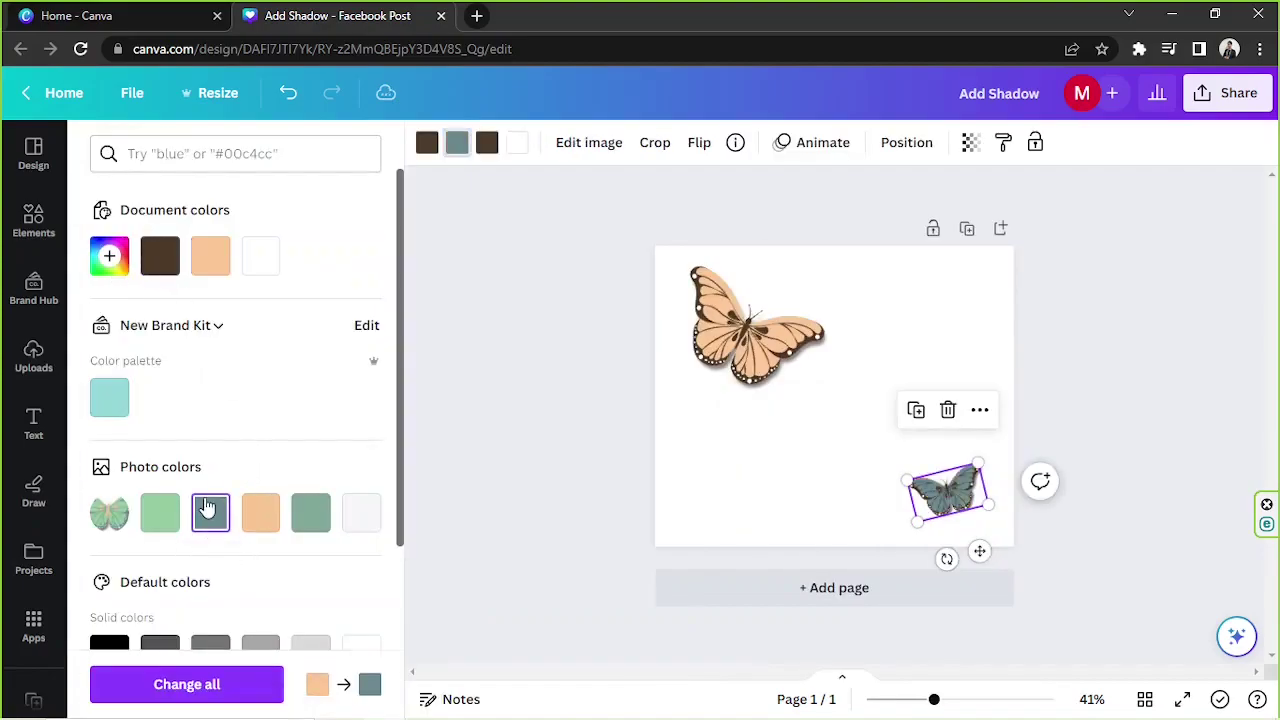
click(110, 397)
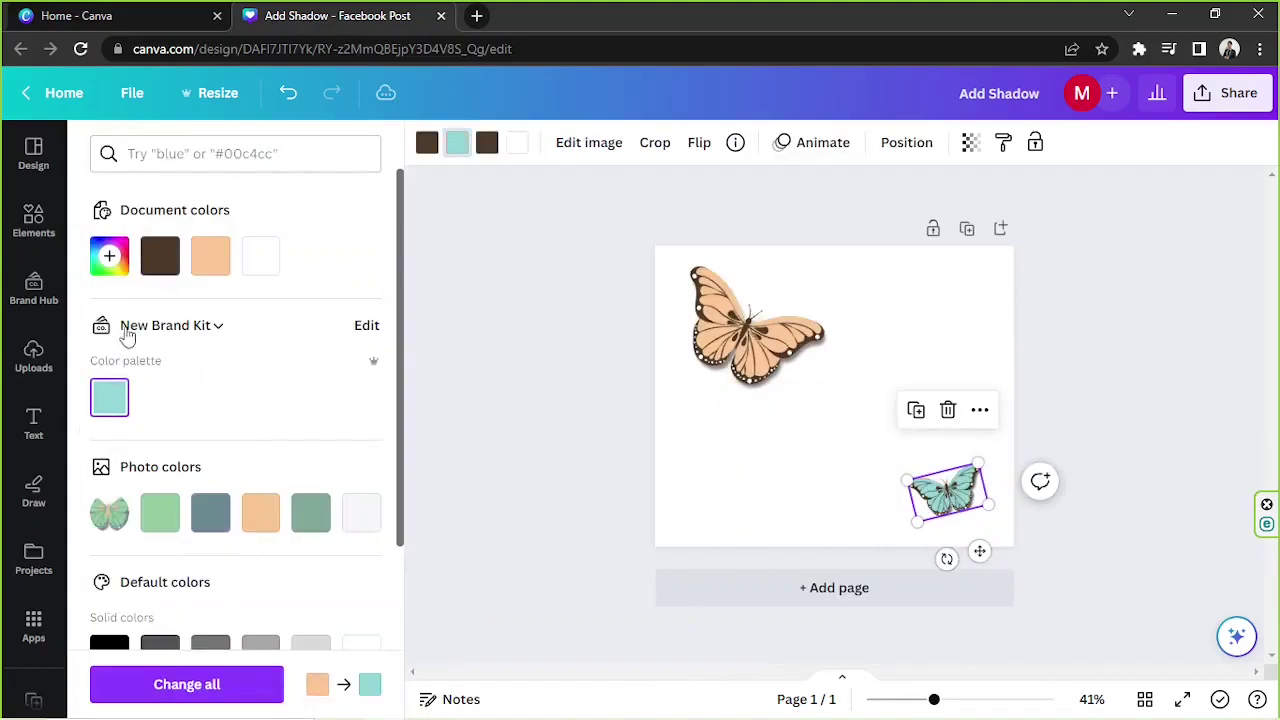
click(112, 256)
click(318, 418)
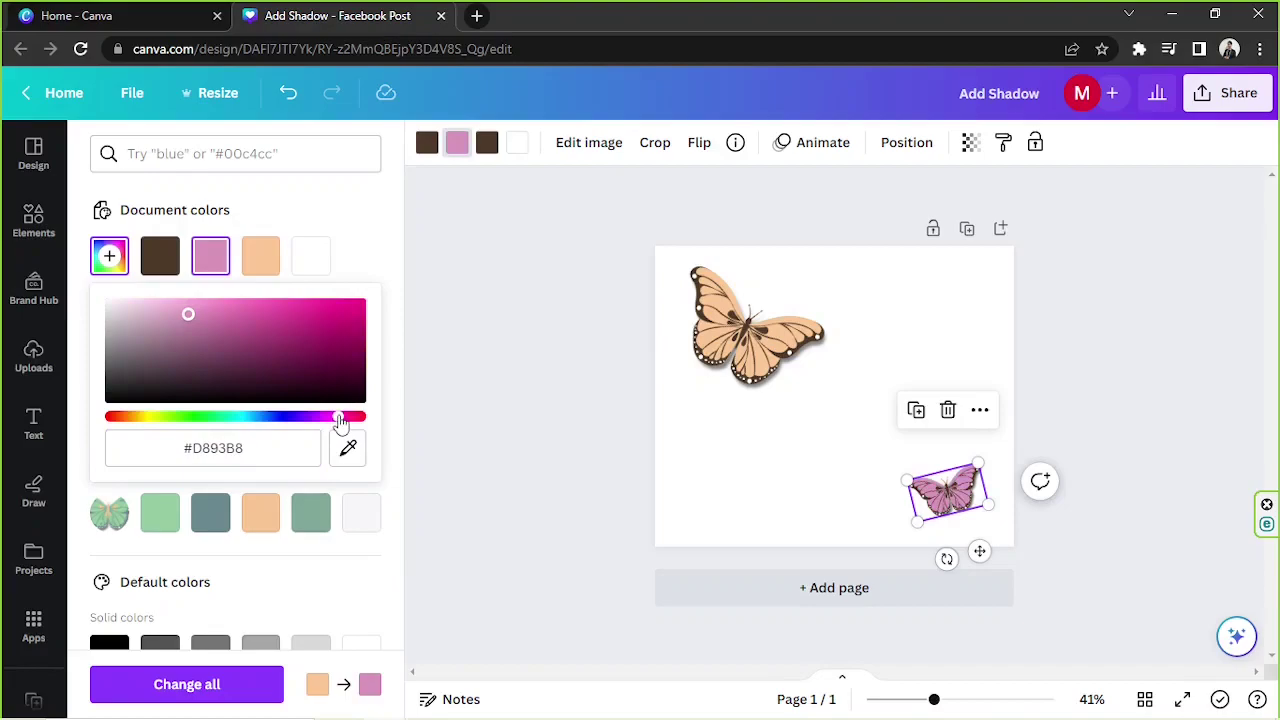
Change the small butterfly's second dark brown color to black
click(403, 176)
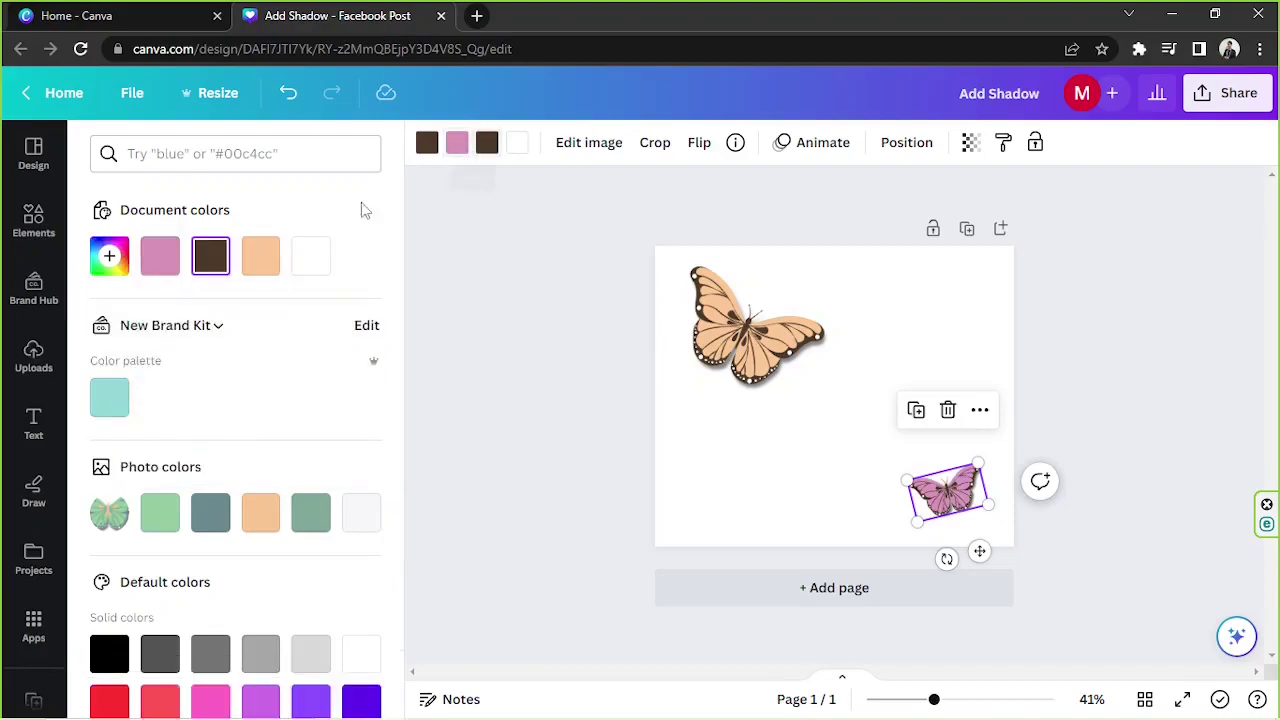
click(116, 660)
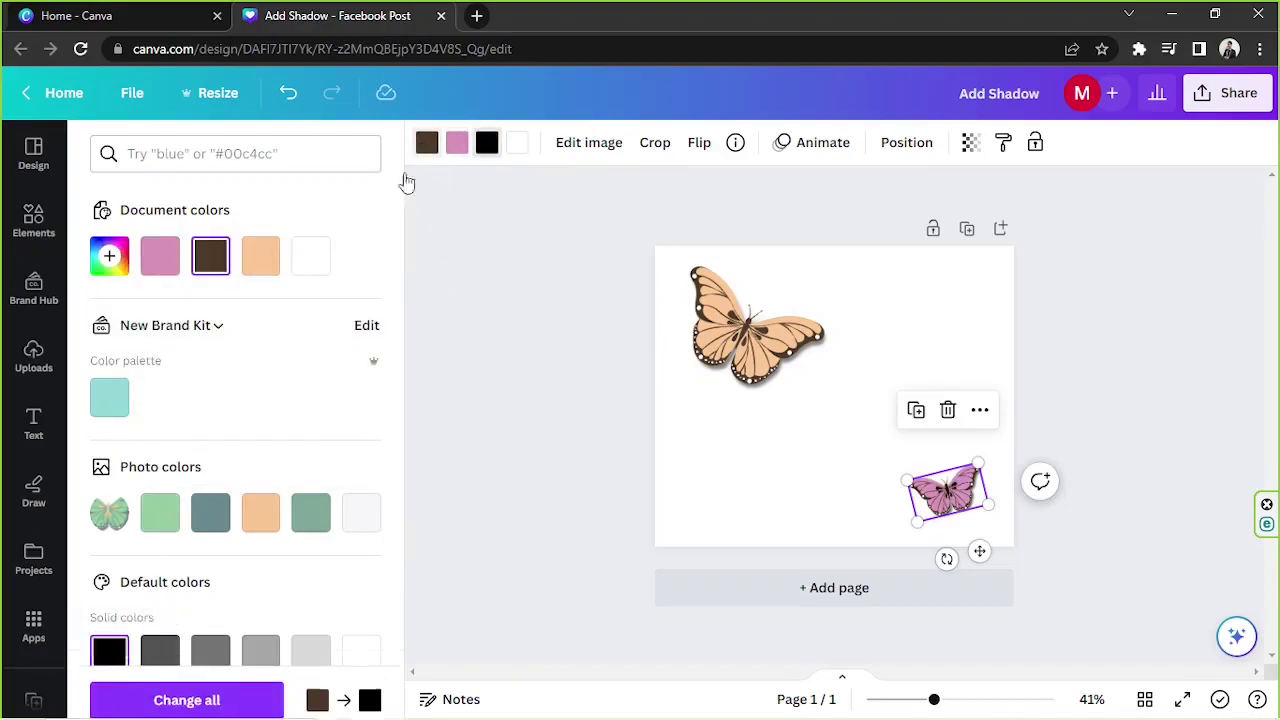
click(1073, 434)
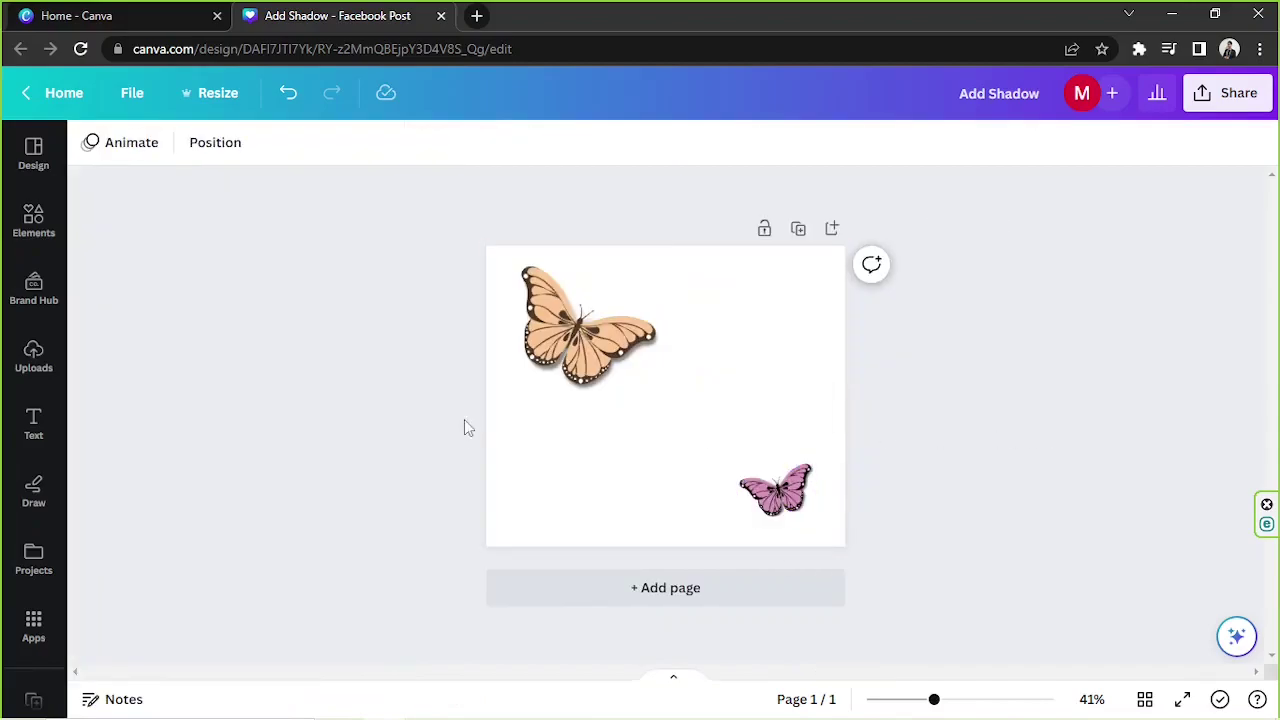
Search the graphics library for "scrapbook" and look through the first results
click(47, 230)
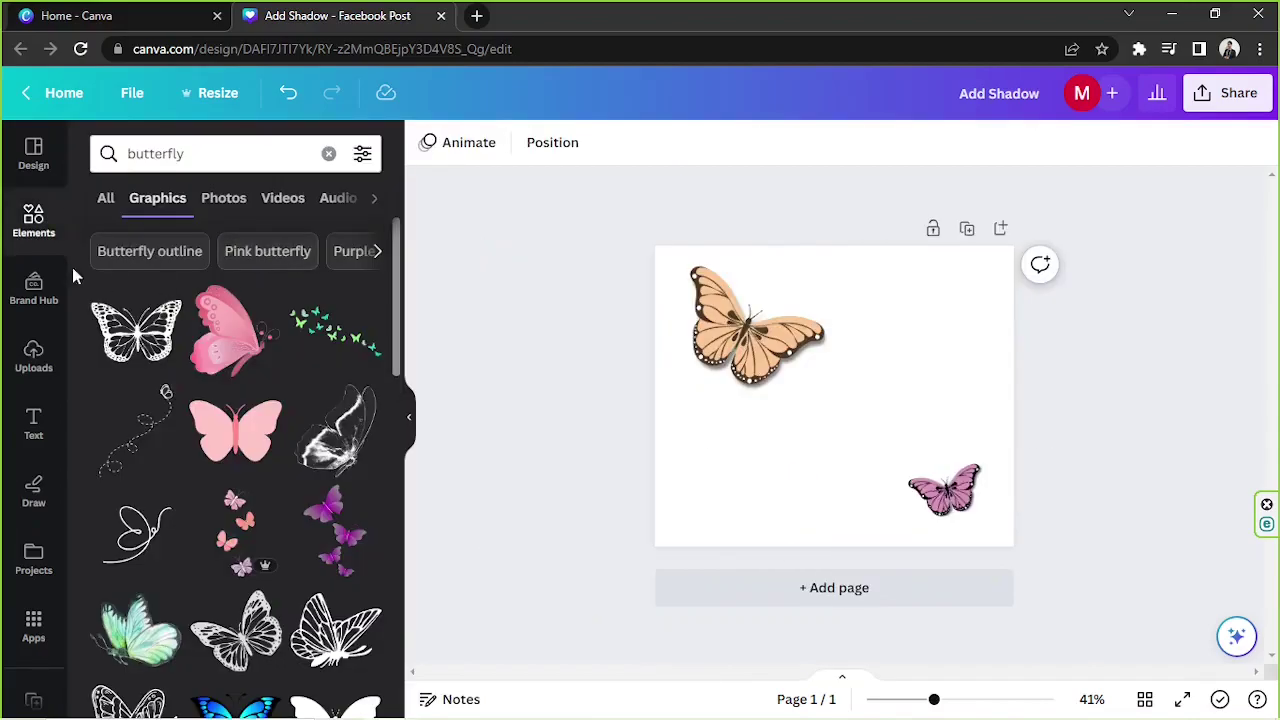
click(231, 154)
text(scrapbook)
key(Return)
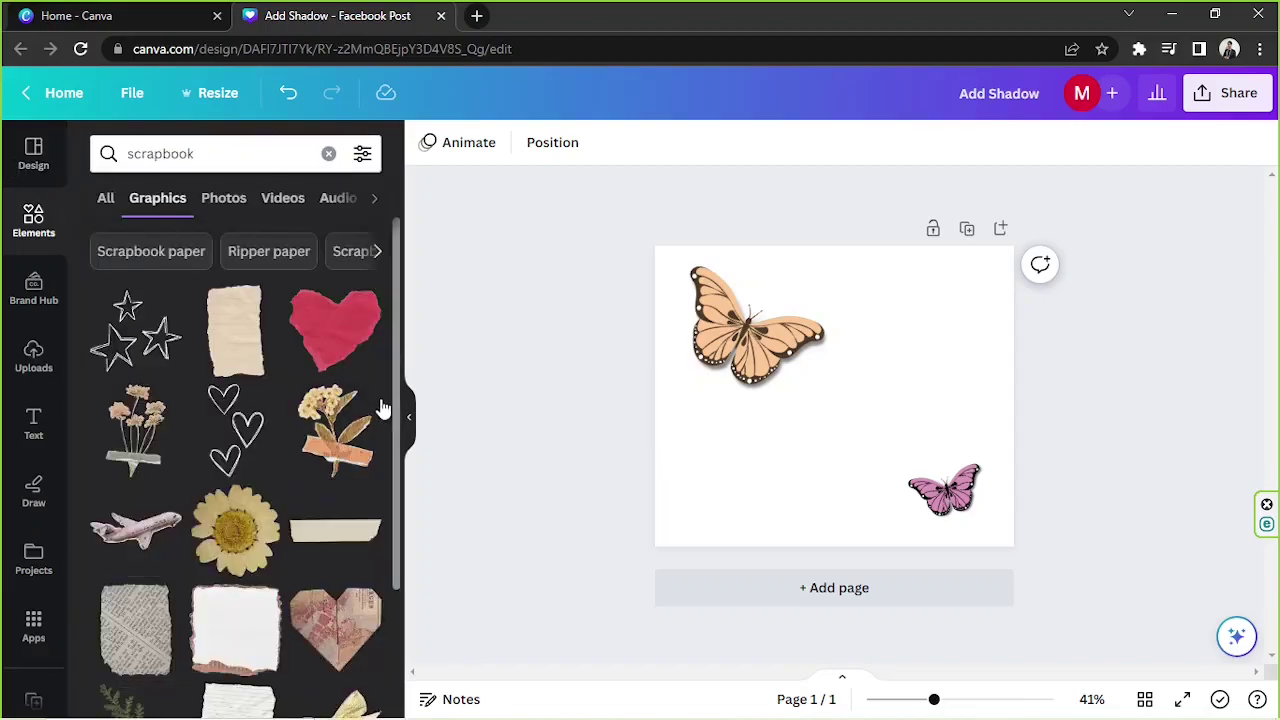
click(665, 440)
scroll(250, 400, down, 2)
scroll(255, 393, up, 2)
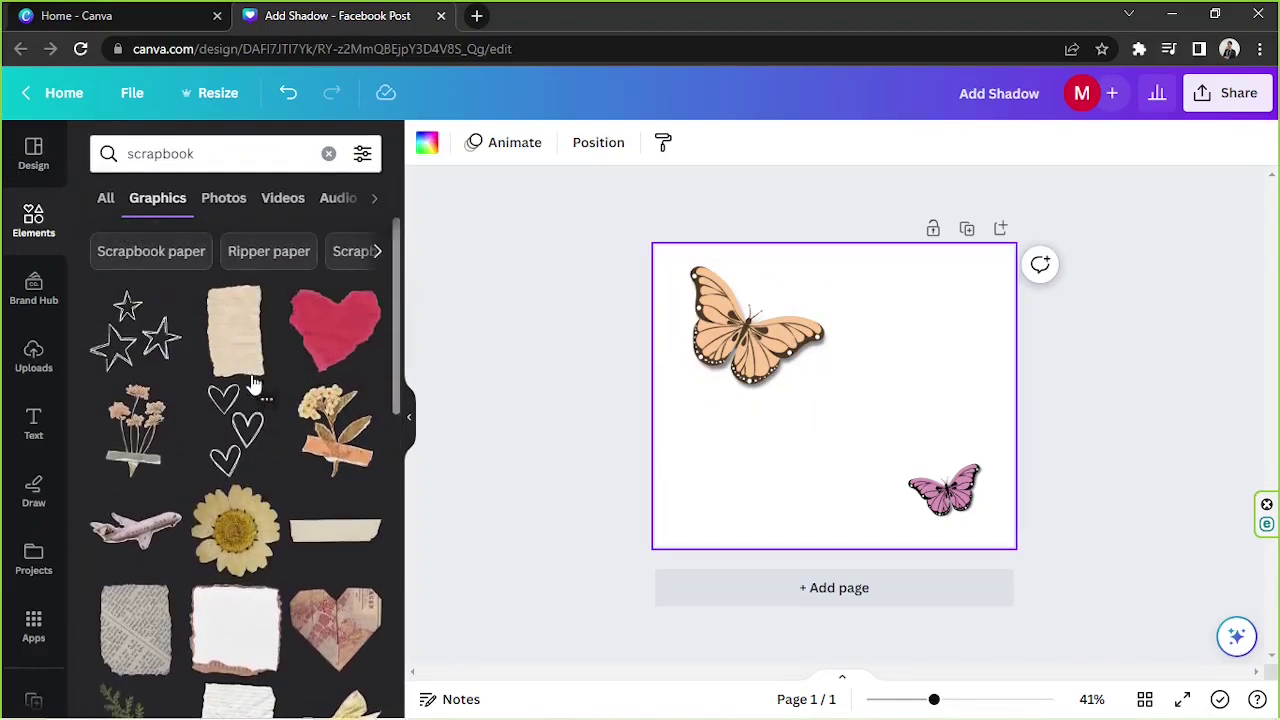
Search the elements library for "paper" and limit the results to photos
double_click(201, 149)
text(papr)
key(Return)
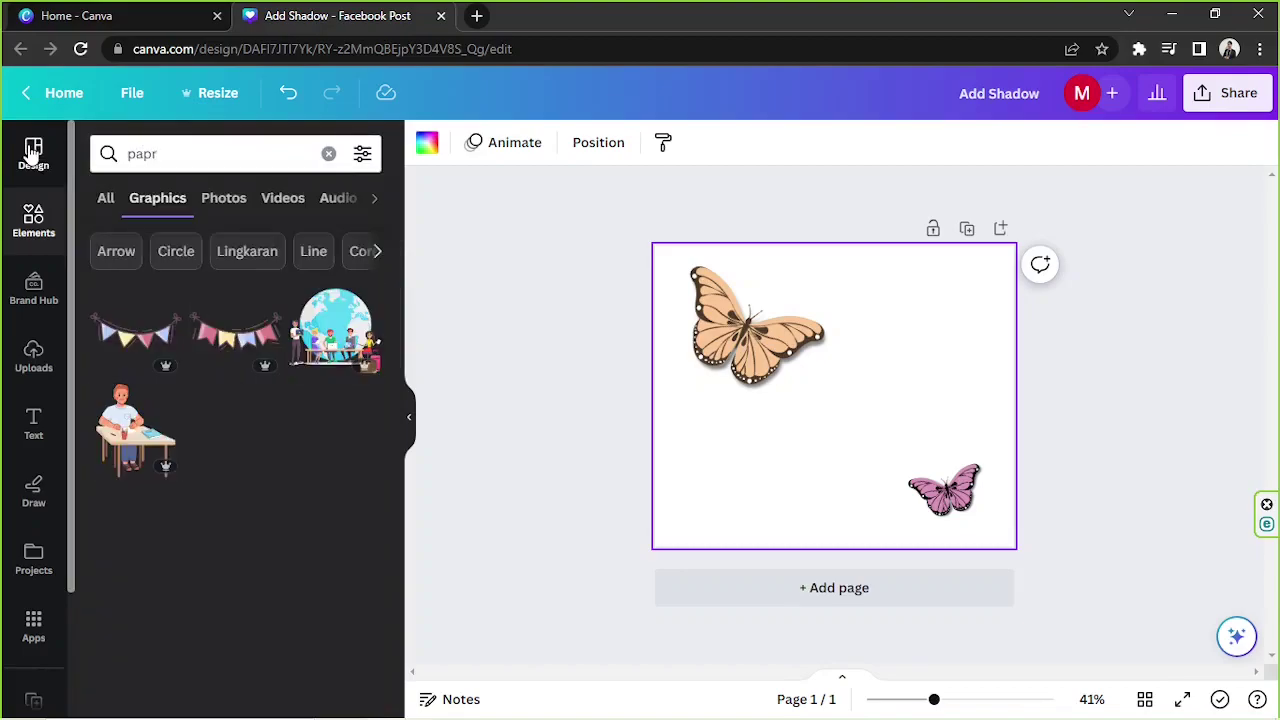
click(151, 153)
text(e\)
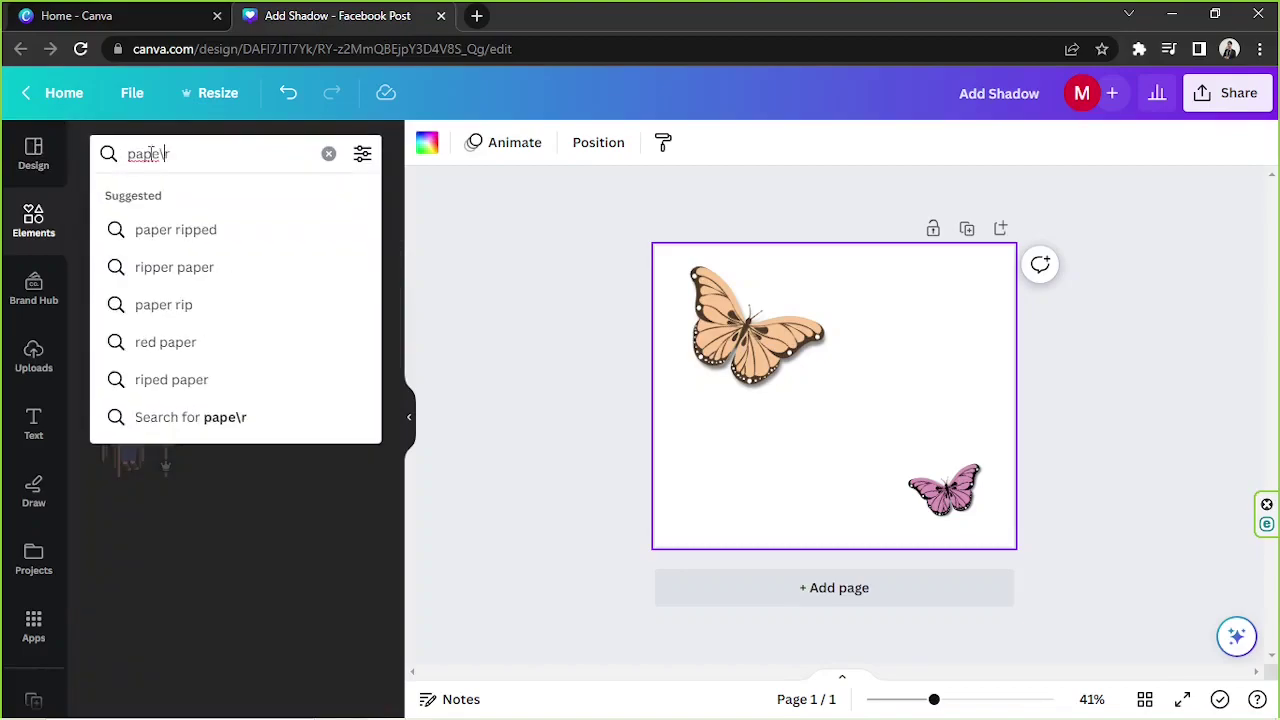
key(BackSpace)
key(Return)
click(209, 197)
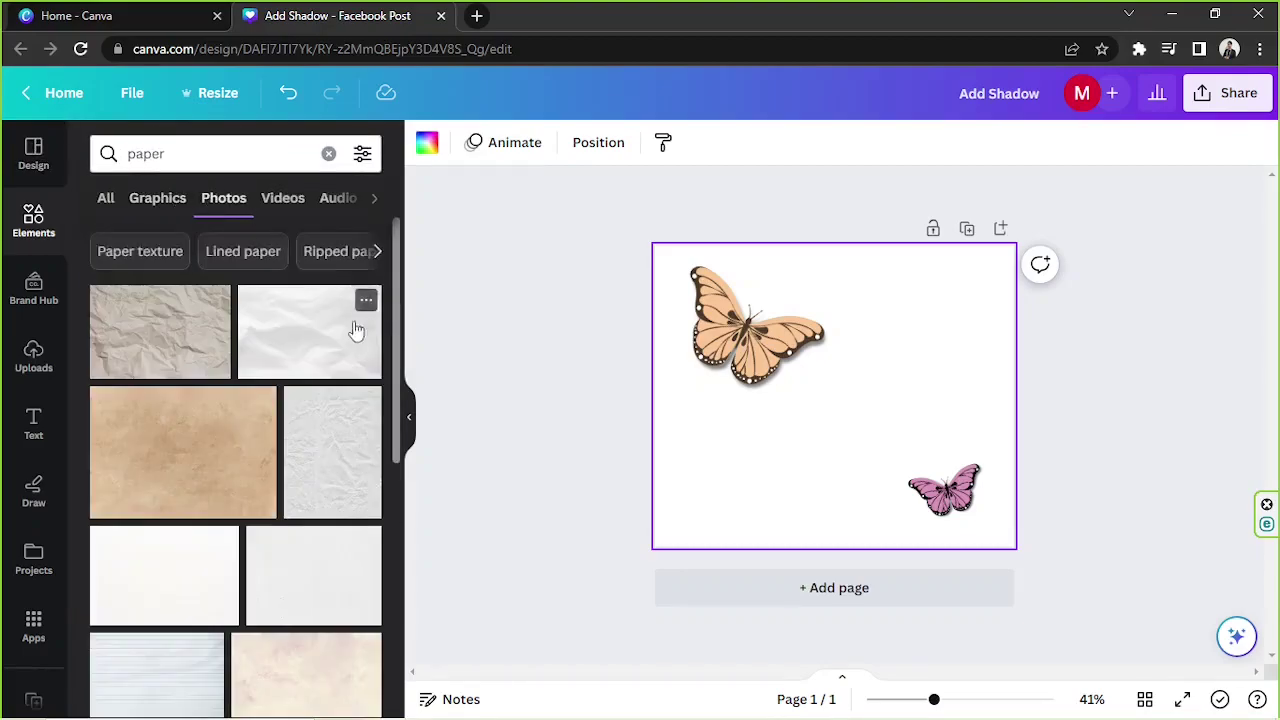
Add the tan paper texture photo and set it as the page background
click(275, 455)
right_click(803, 403)
click(875, 650)
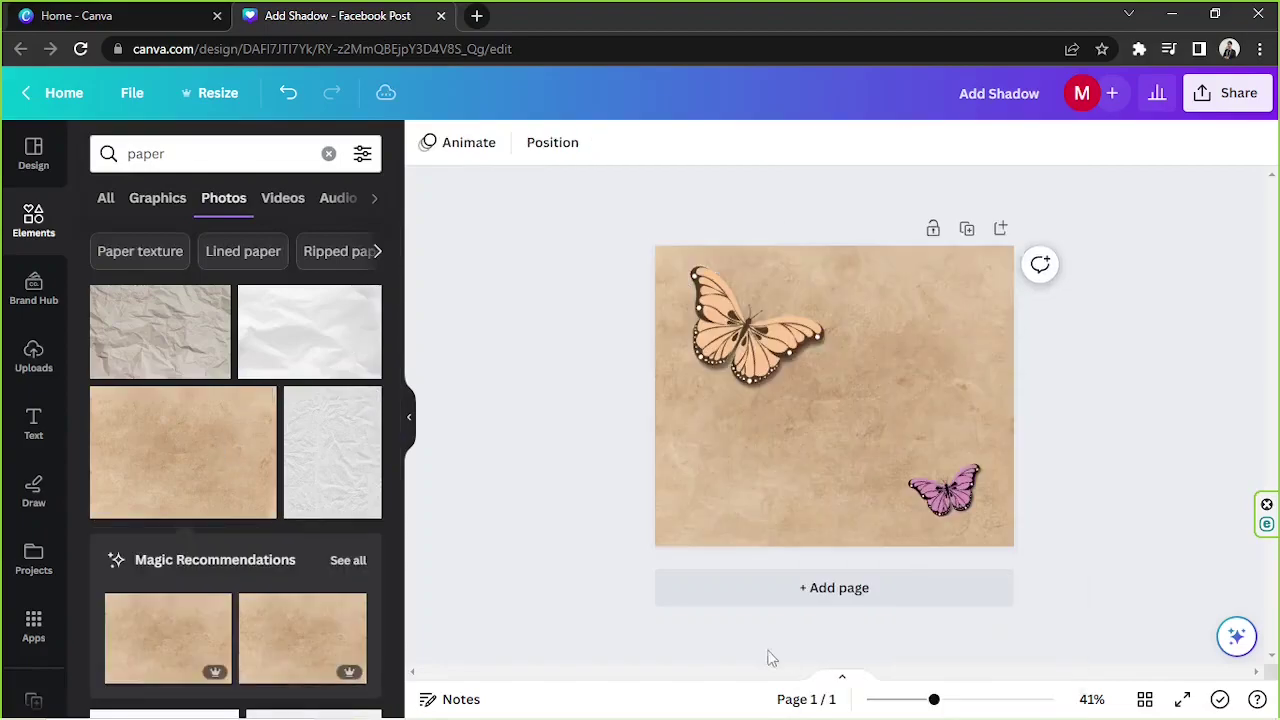
click(756, 513)
Fill the page background with the off-white paper texture photo instead
scroll(170, 460, down, 2)
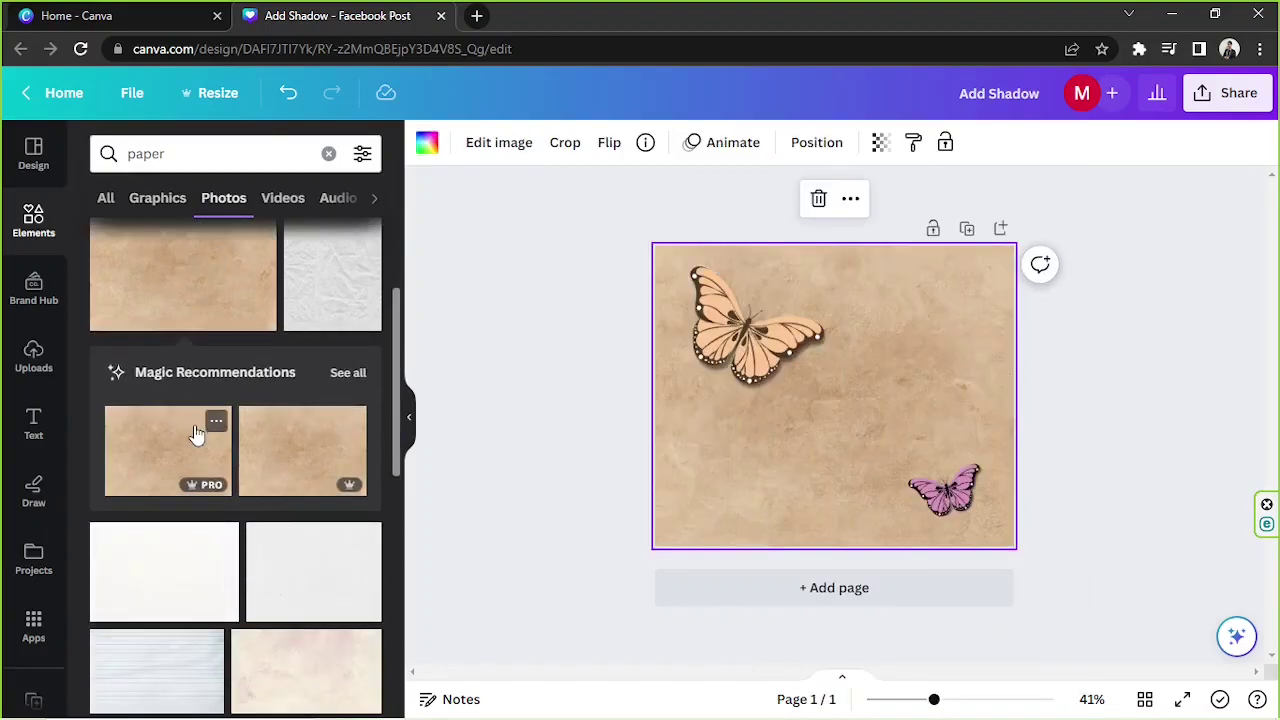
click(191, 389)
drag(806, 486, 845, 668)
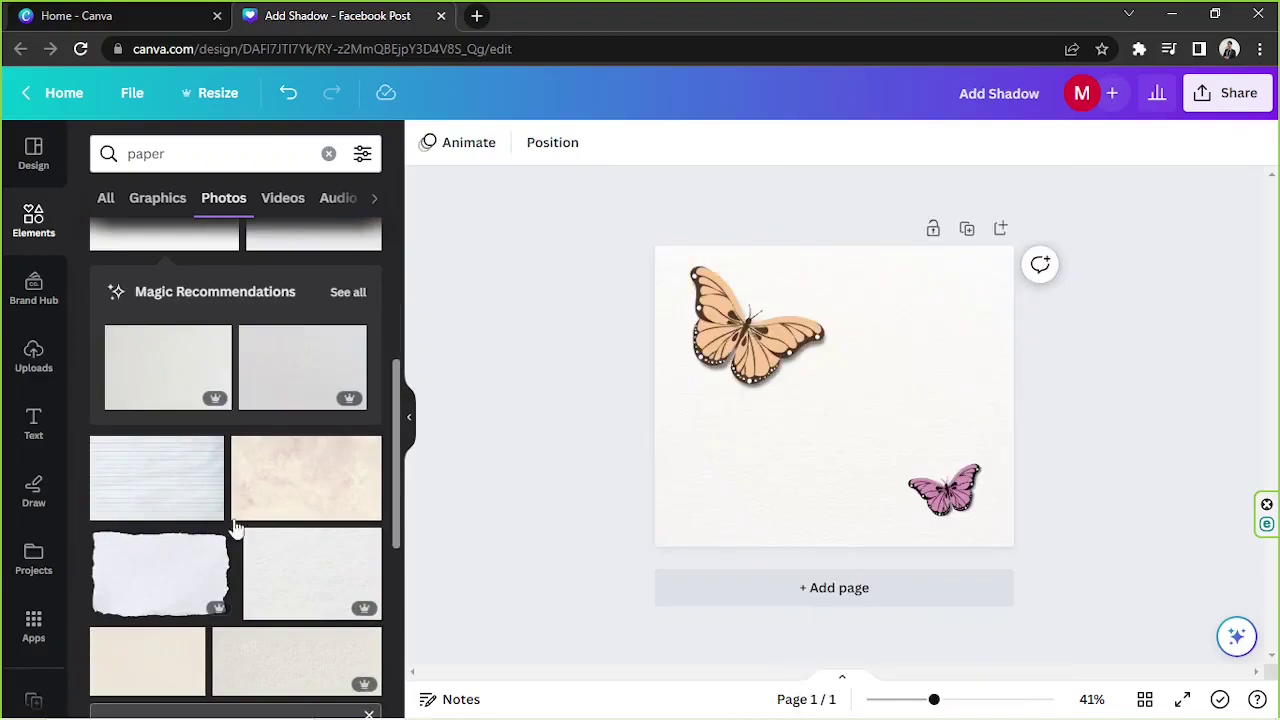
Search the elements for "scrapbook" again and browse the graphics for a suitable paper piece
scroll(115, 290, up, 5)
click(328, 153)
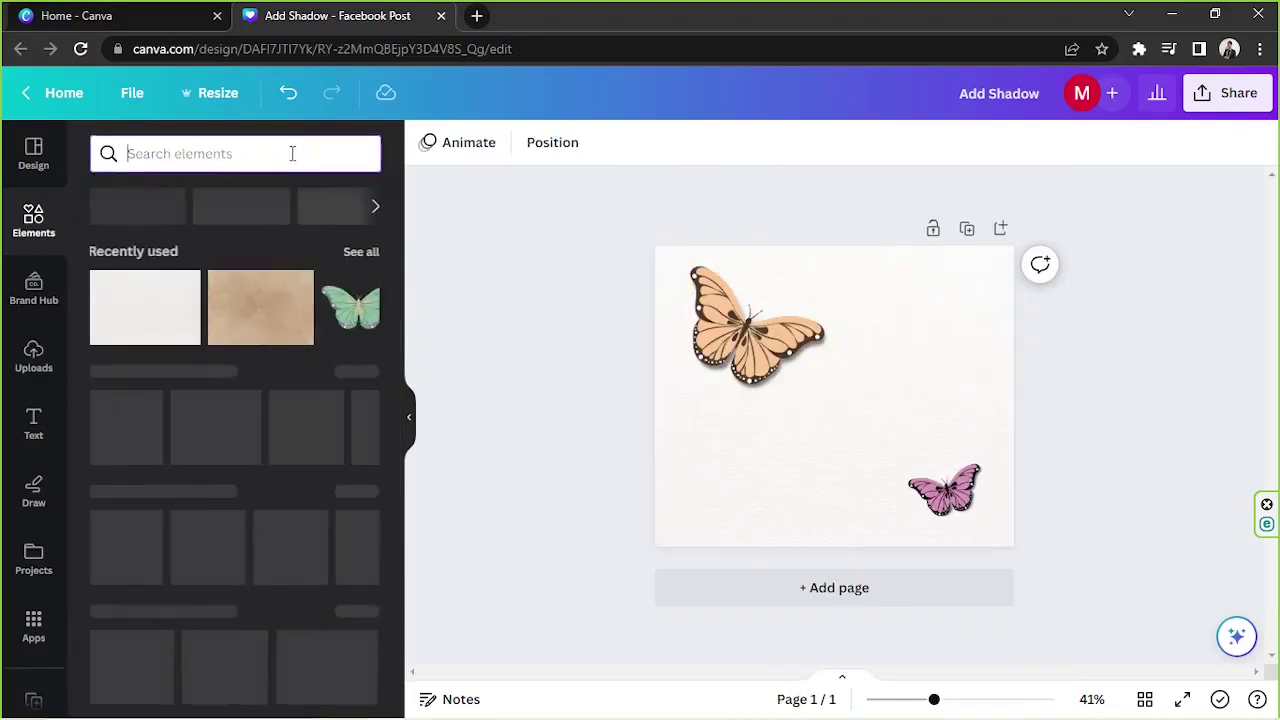
text(scrapbook)
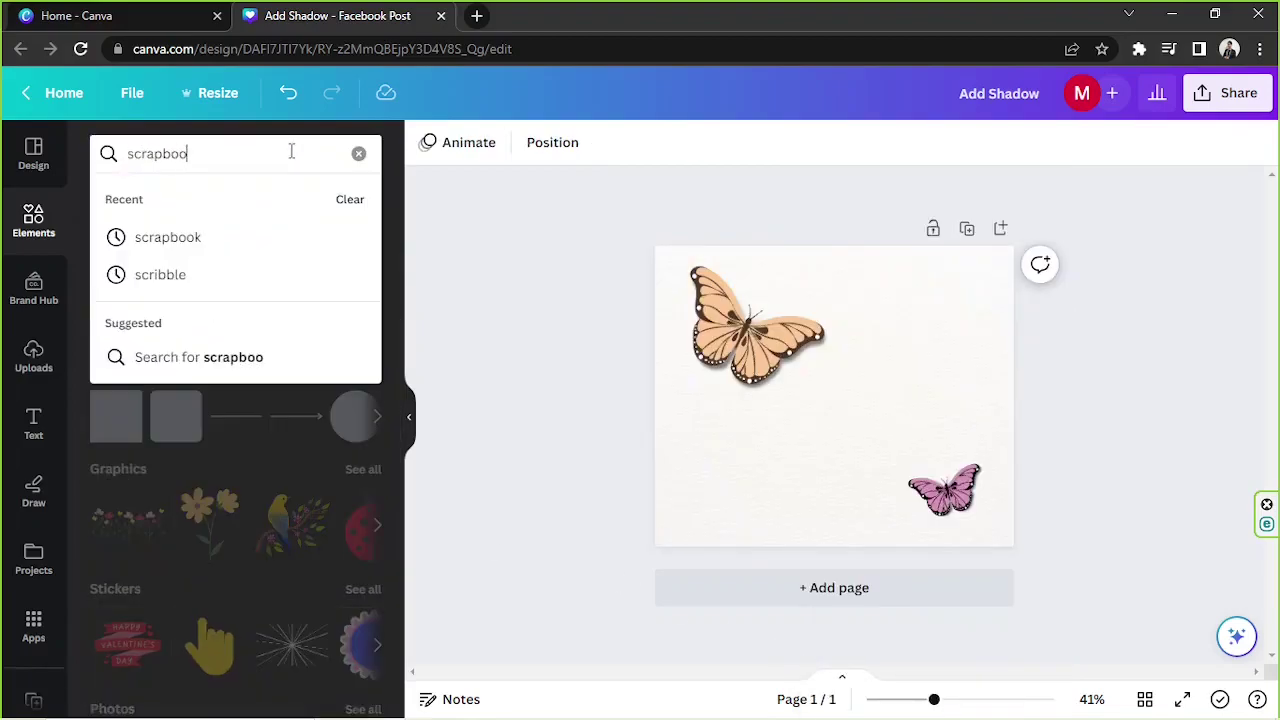
key(Return)
click(157, 197)
scroll(228, 388, down, 5)
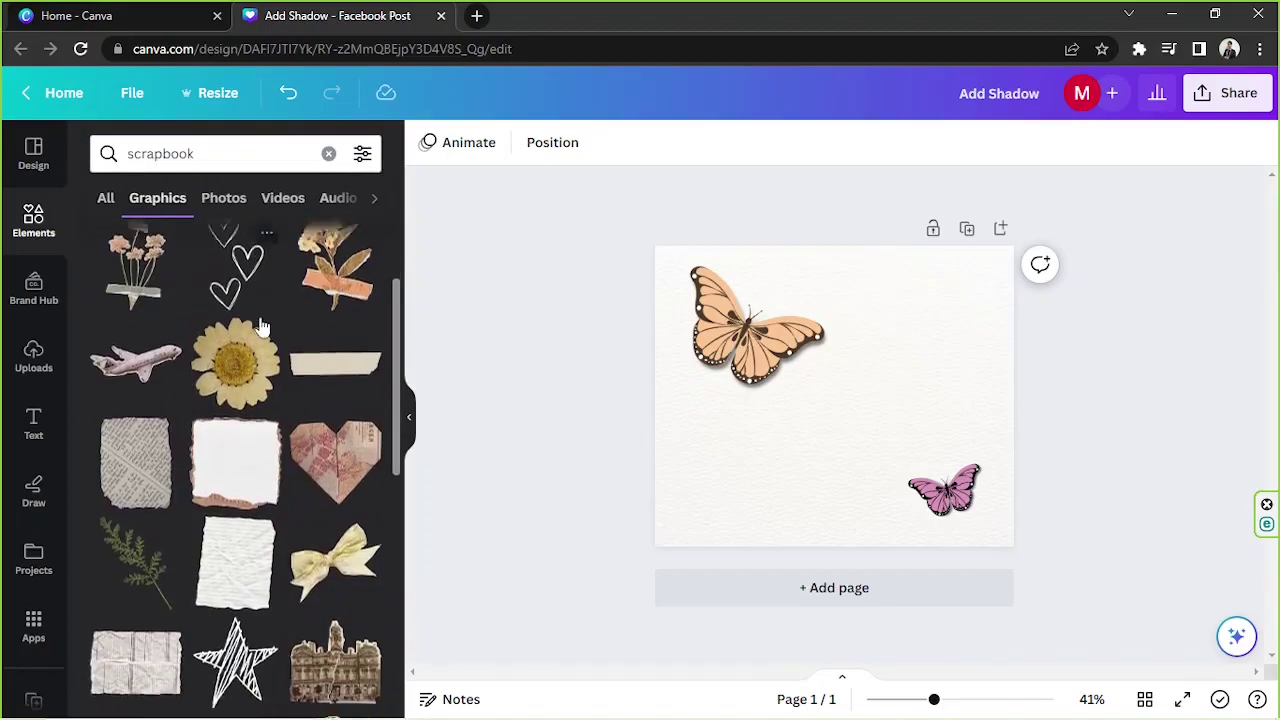
scroll(262, 322, down, 3)
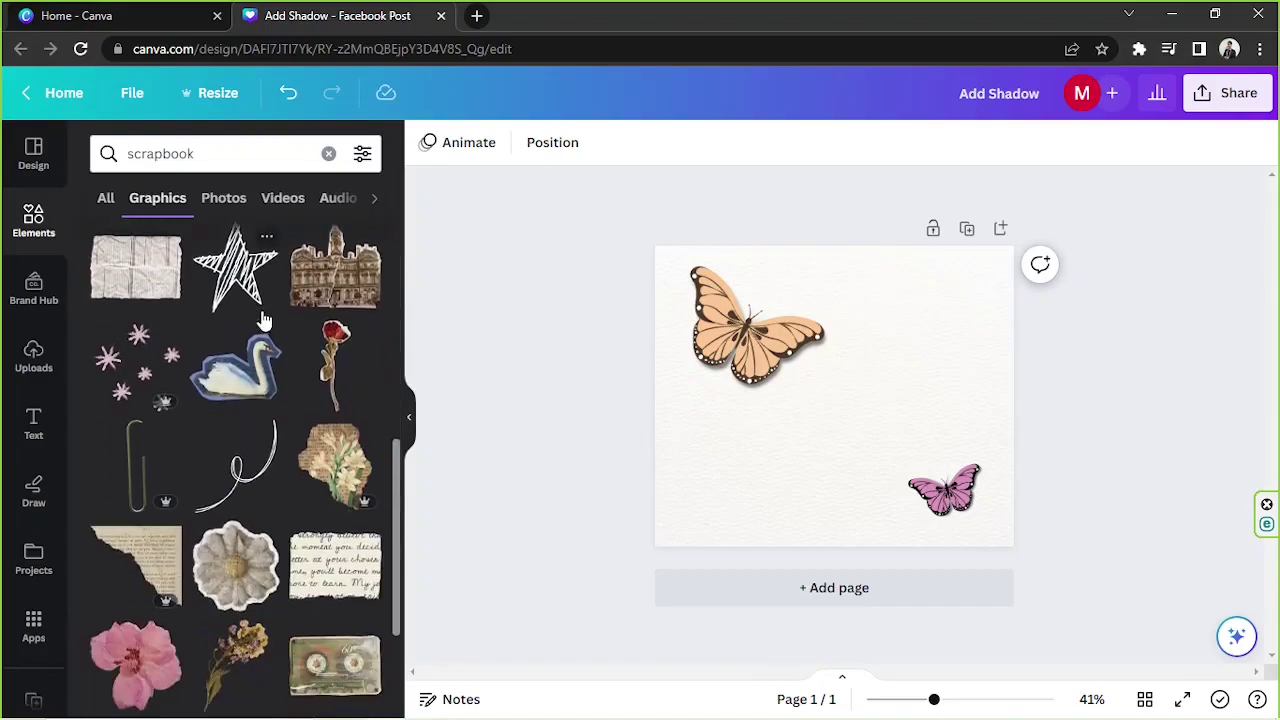
scroll(296, 420, down, 5)
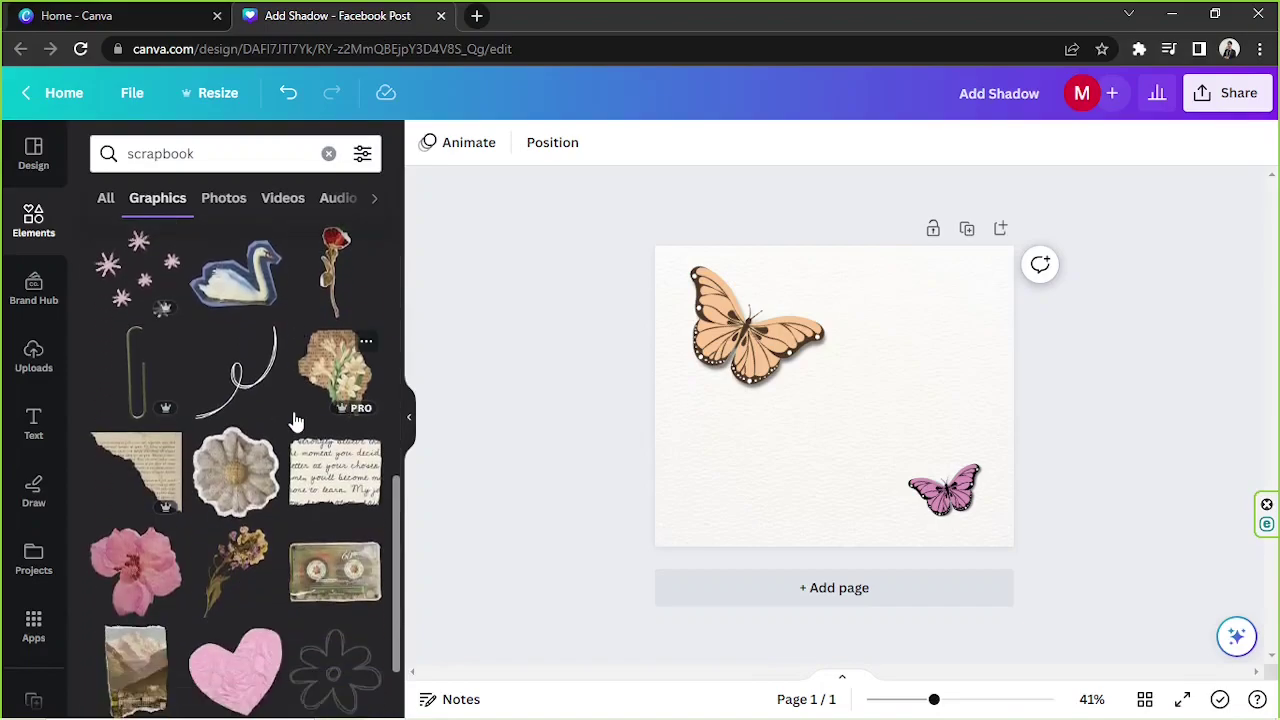
scroll(294, 413, down, 4)
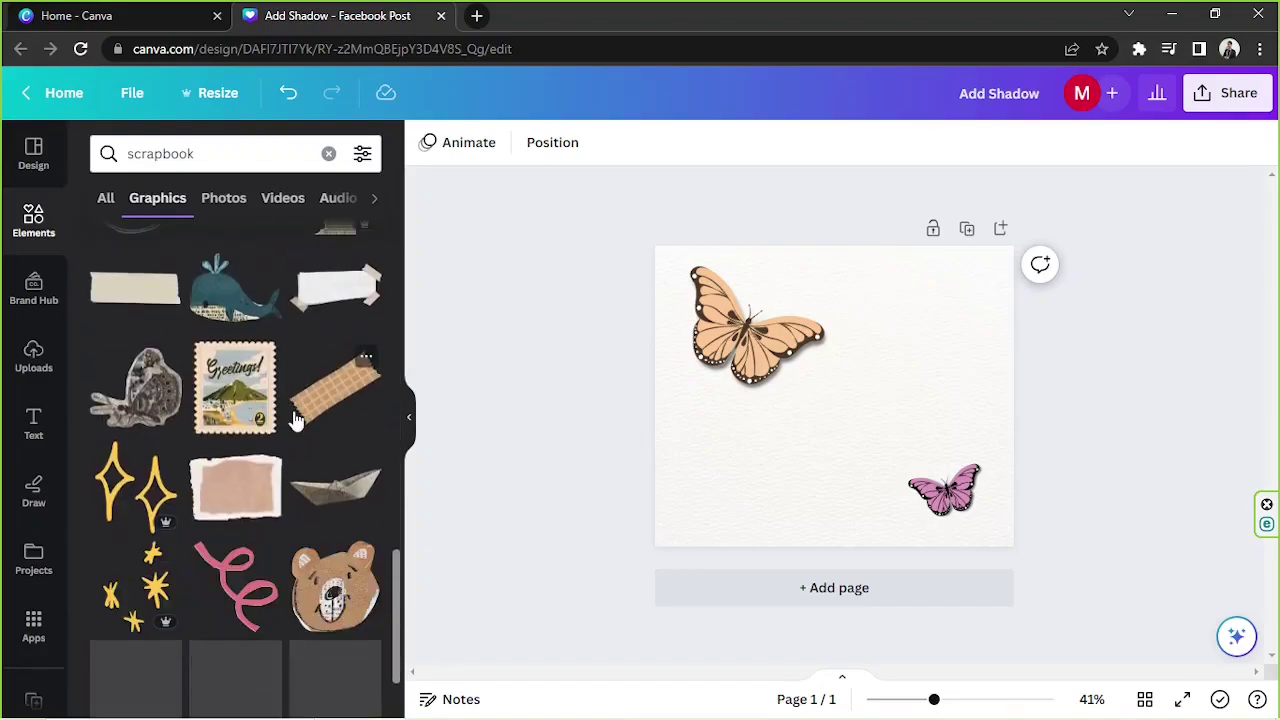
Try the pink paper graphic with the white torn edge, remove it, and browse further scrapbook graphics
click(235, 487)
key(Delete)
scroll(177, 400, down, 10)
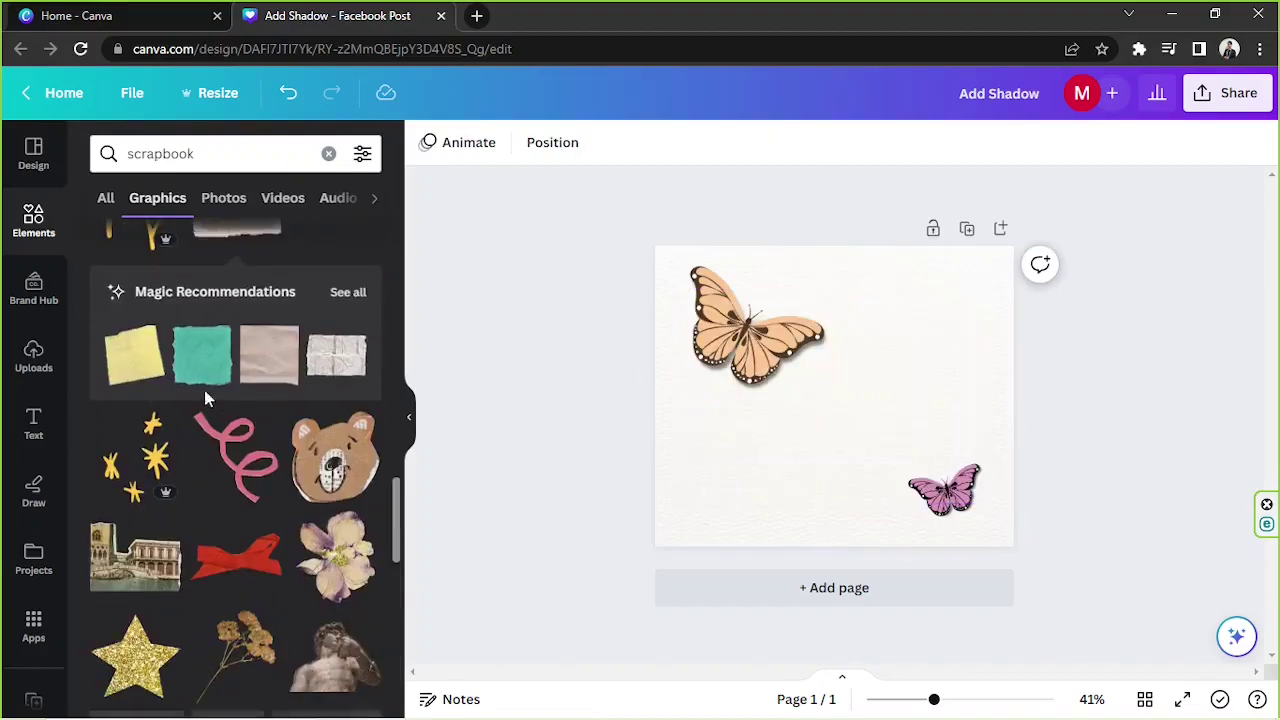
scroll(207, 378, down, 10)
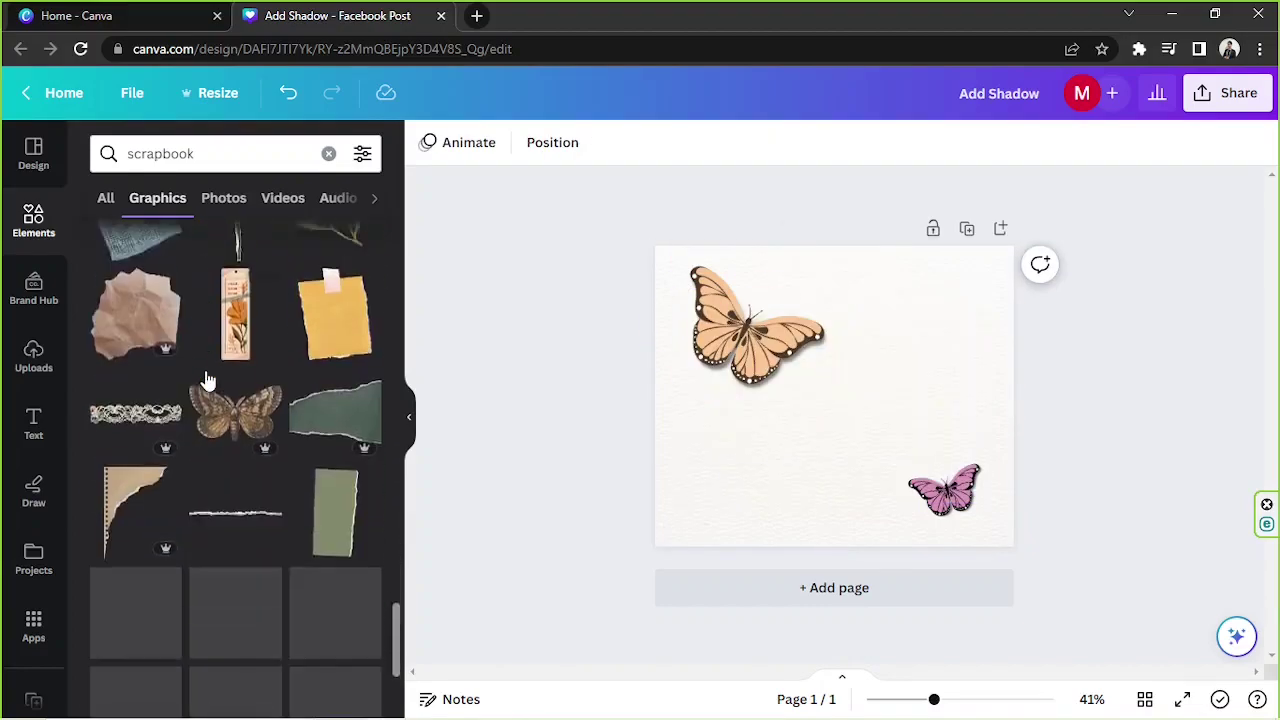
scroll(209, 350, down, 5)
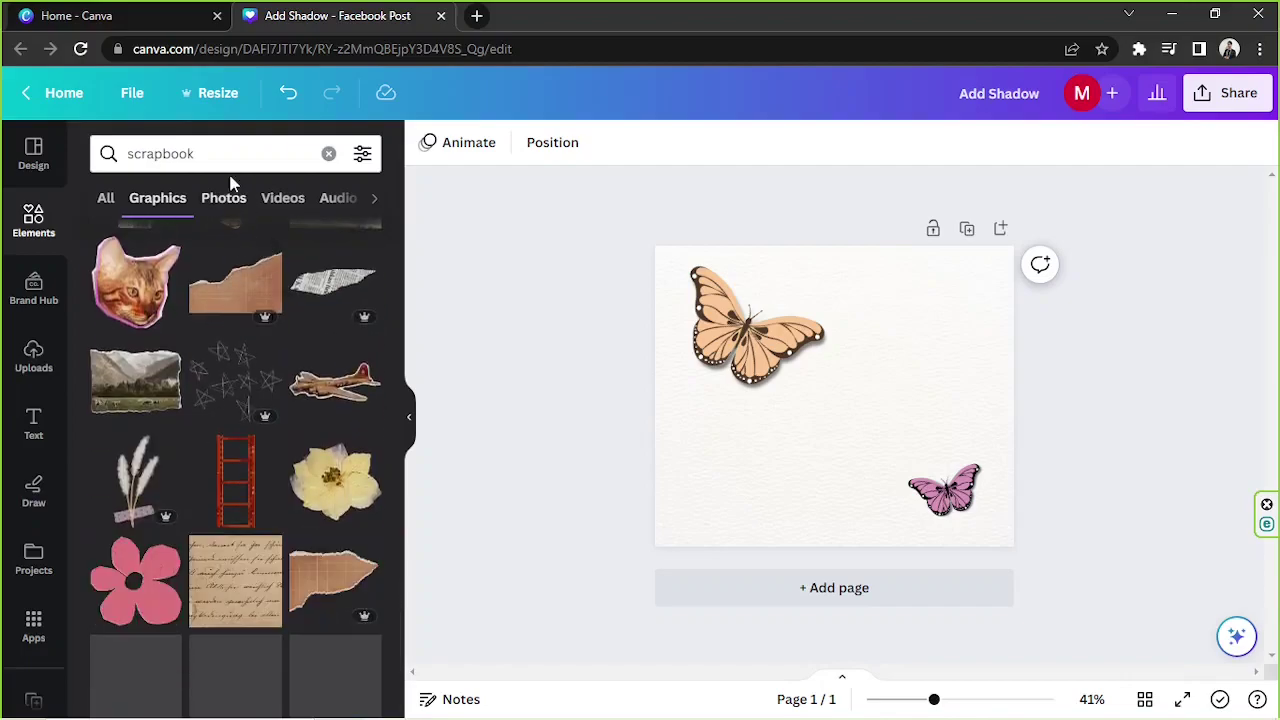
Search the graphics library for "paper"
click(221, 155)
text(ap)
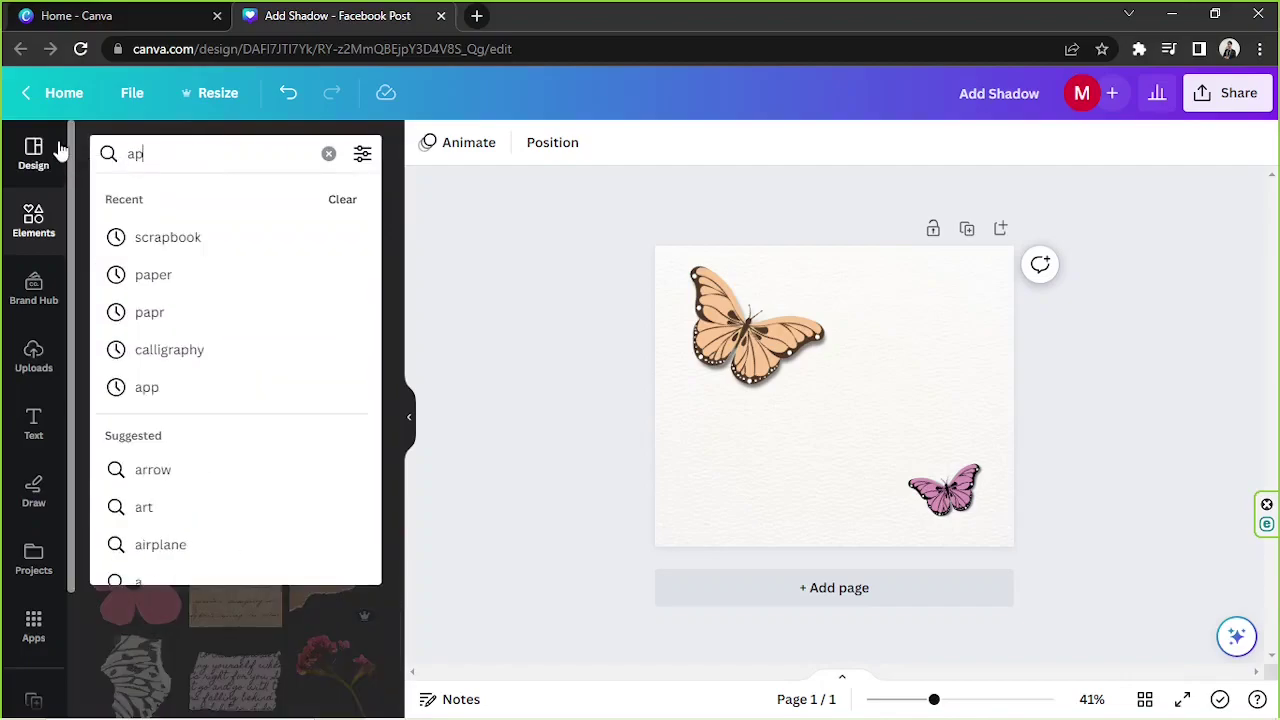
text(paper)
key(Return)
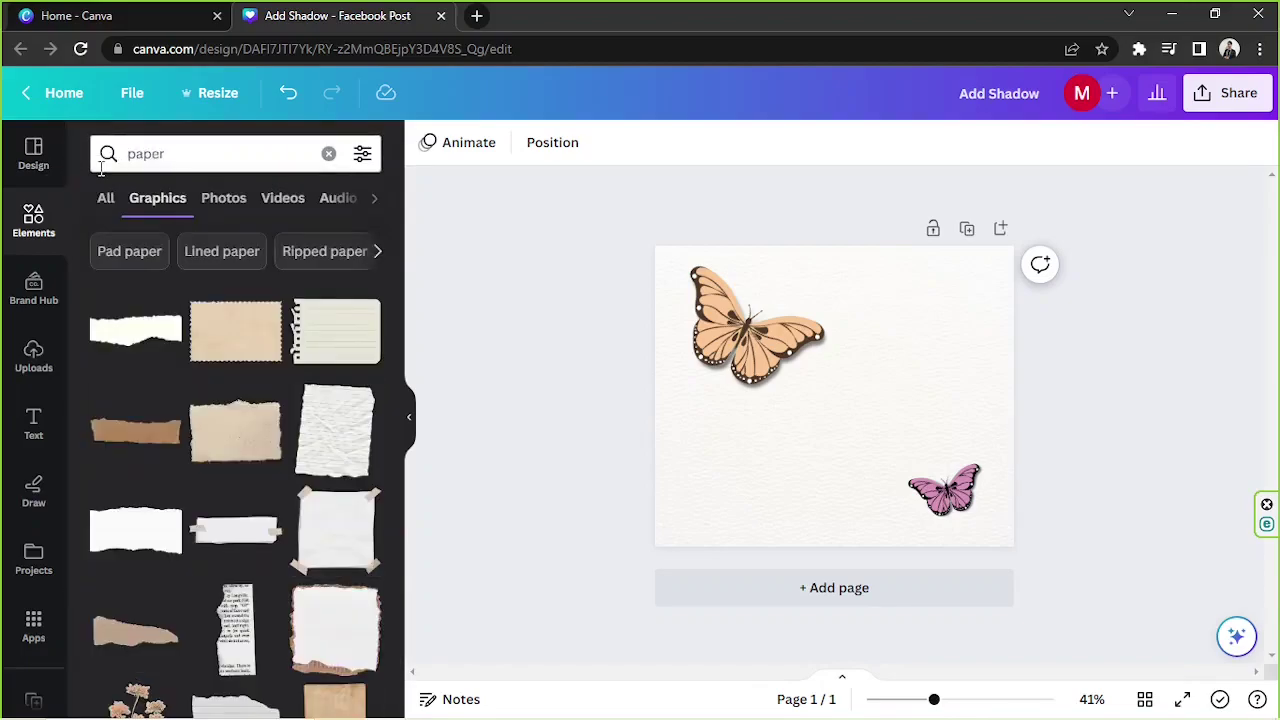
Add the beige scalloped-edge paper graphic and enlarge it to cover most of the page
click(203, 358)
drag(814, 391, 774, 331)
drag(862, 376, 986, 449)
drag(869, 406, 834, 386)
drag(949, 428, 986, 457)
drag(911, 423, 916, 426)
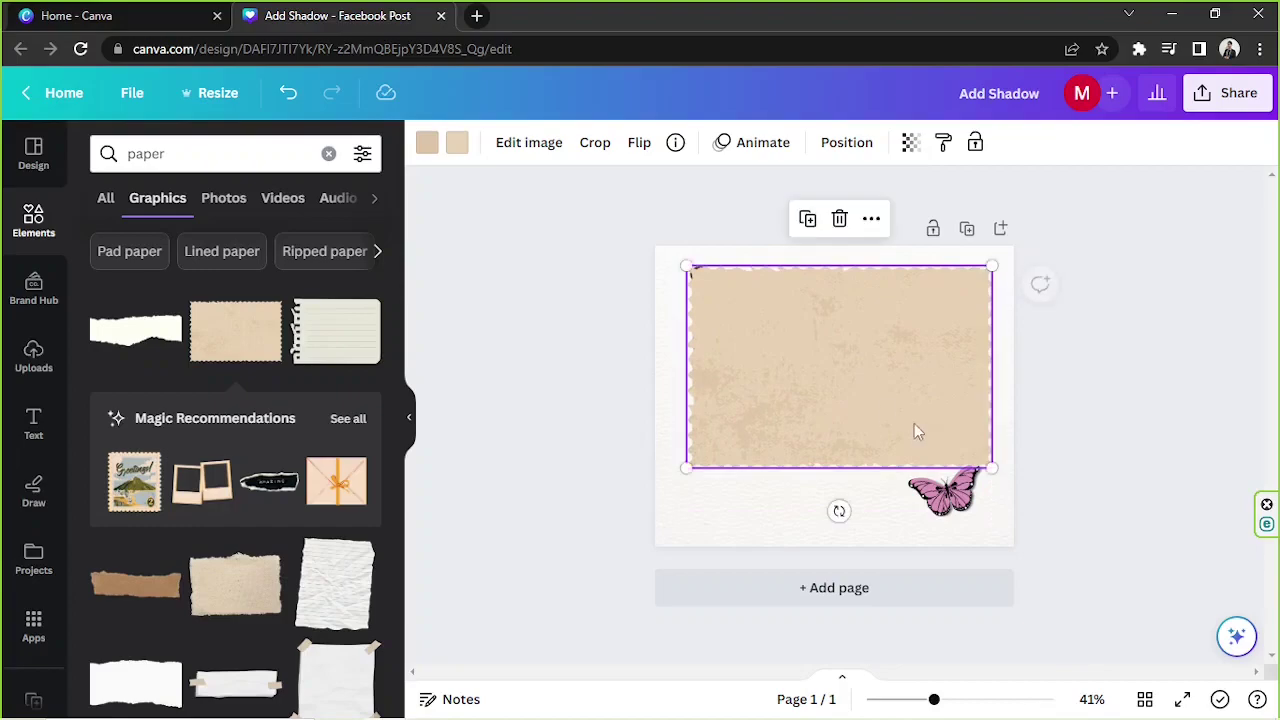
Center the beige scalloped paper horizontally on the page and send it to the back, behind the butterflies
drag(886, 368, 893, 369)
click(840, 143)
click(300, 228)
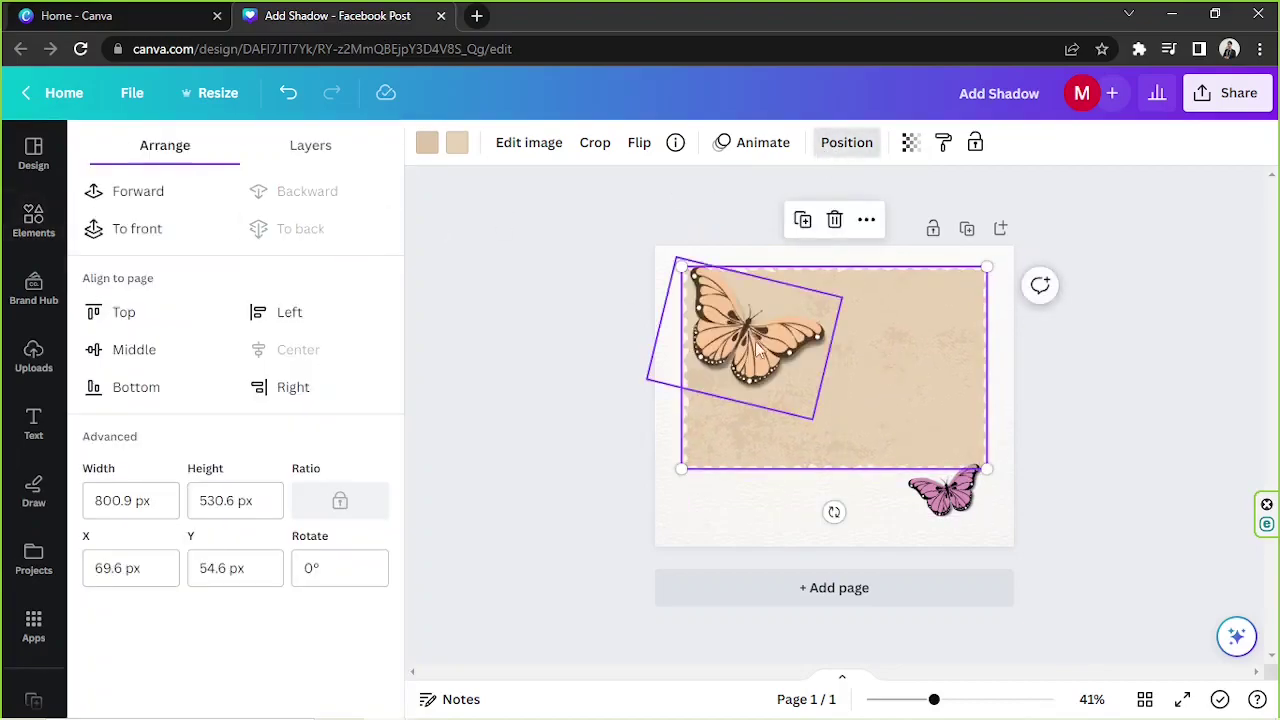
Move the orange butterfly onto the beige paper's upper-left corner and the pink butterfly, made smaller, onto its lower-right corner
click(737, 330)
mouse_move(737, 330)
mouse_down()
mouse_move(720, 319)
mouse_move(740, 319)
mouse_up()
click(945, 492)
drag(966, 508, 983, 482)
drag(1069, 512, 983, 480)
Search the graphics library for "photo"
click(180, 153)
text(photo)
key(Return)
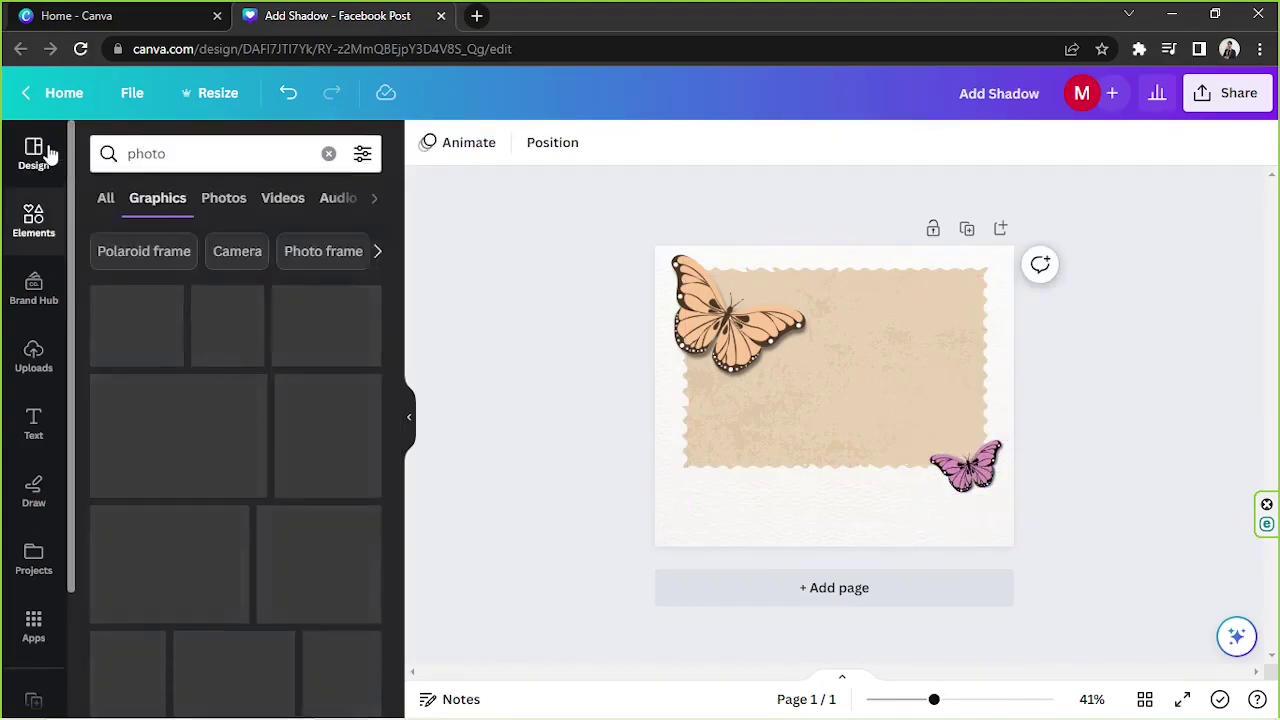
Add the pale pink instant-photo graphic with the green hills and fit it onto the right half of the beige paper
scroll(266, 334, down, 3)
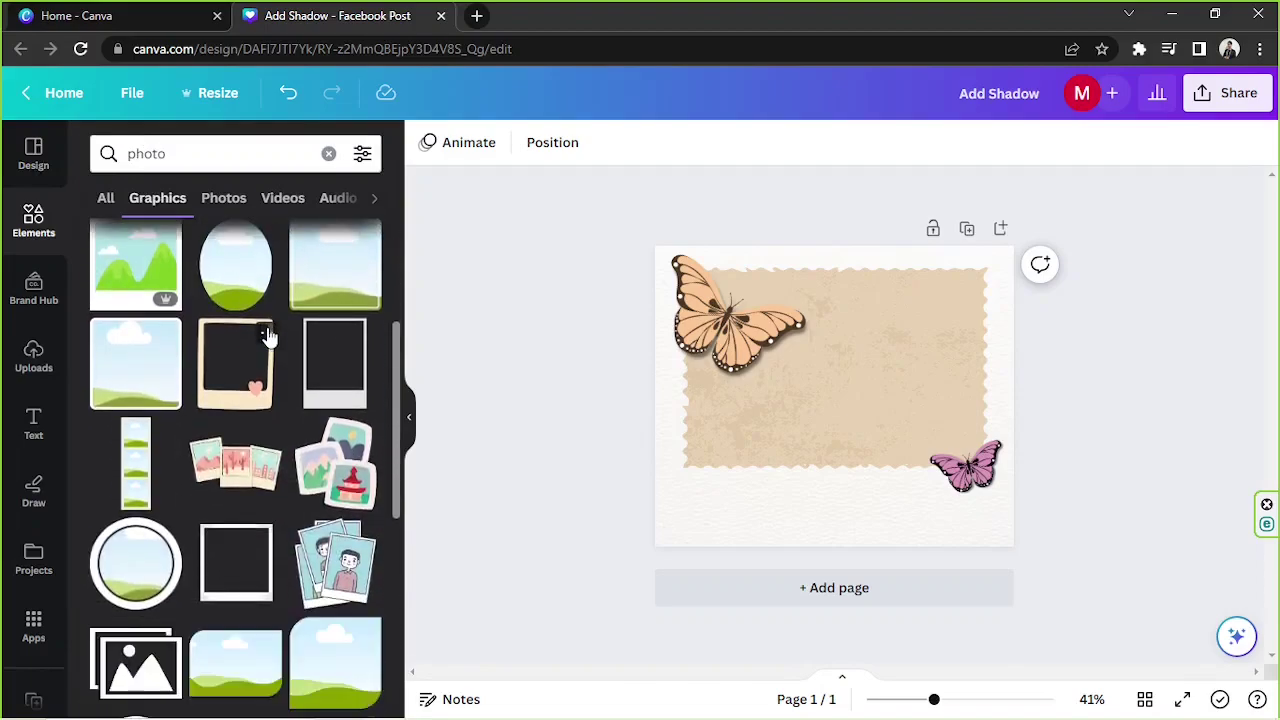
scroll(203, 433, down, 5)
scroll(203, 433, up, 3)
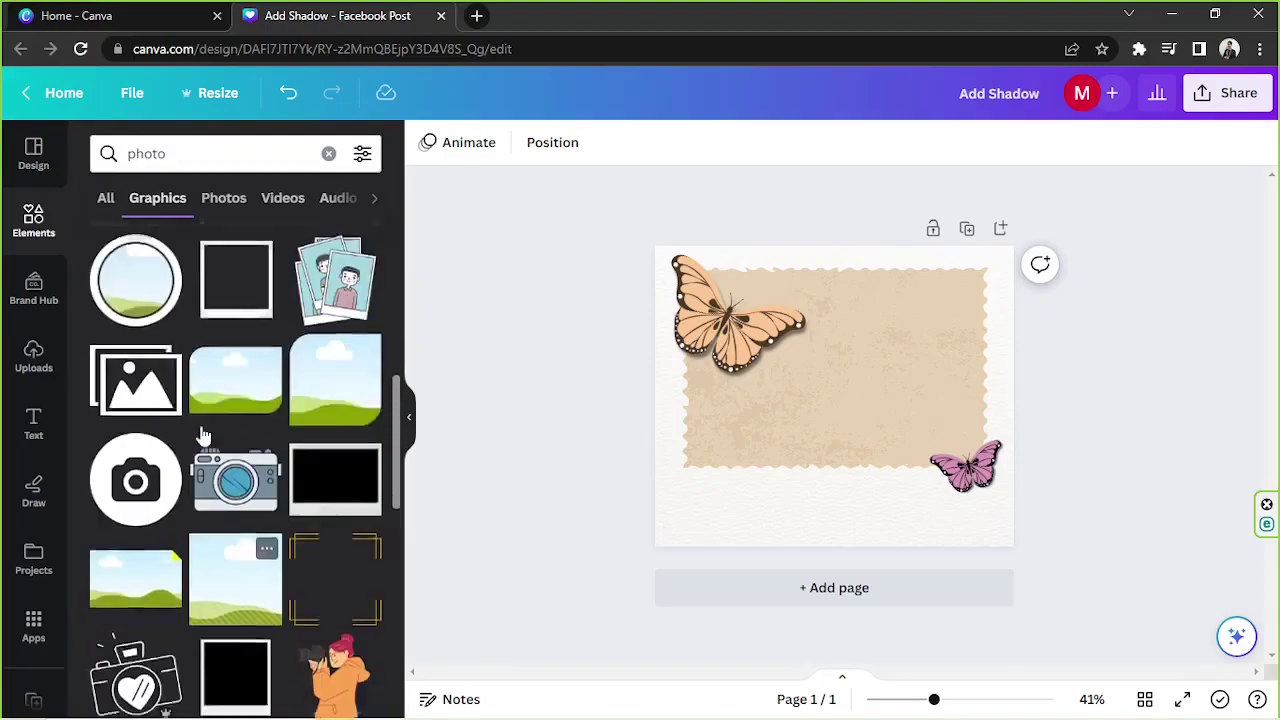
scroll(203, 437, down, 5)
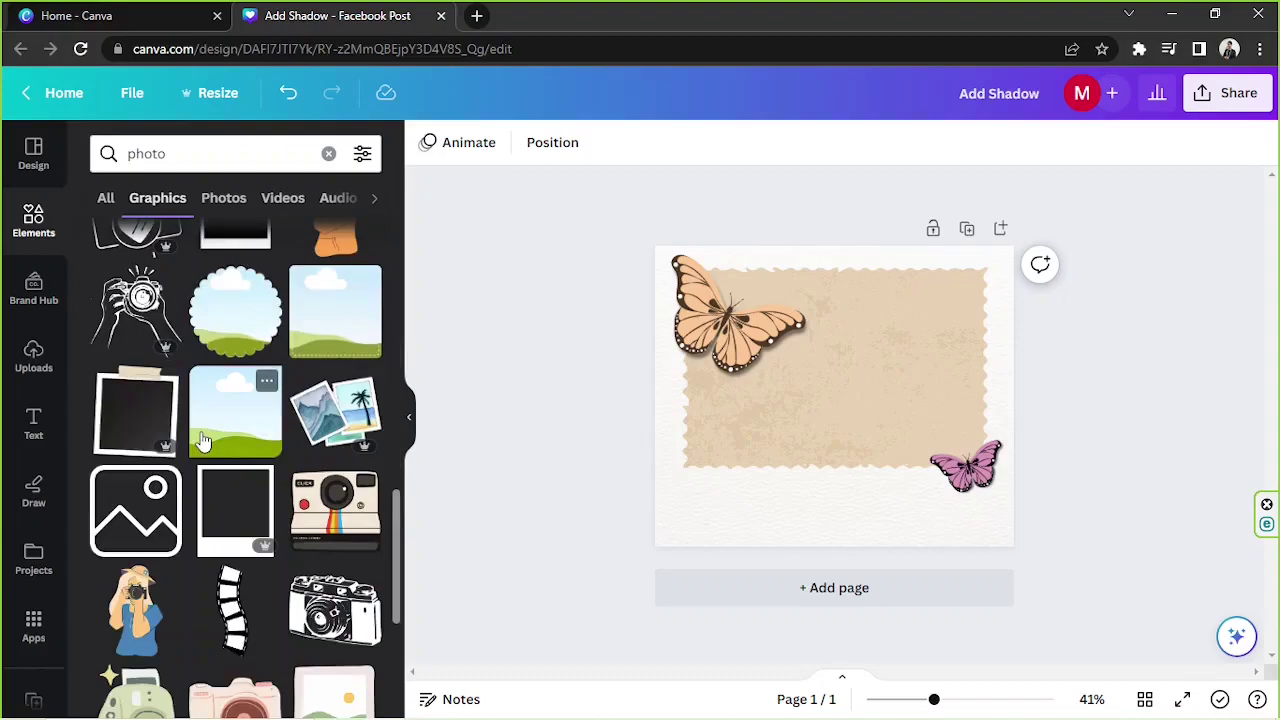
scroll(205, 420, down, 4)
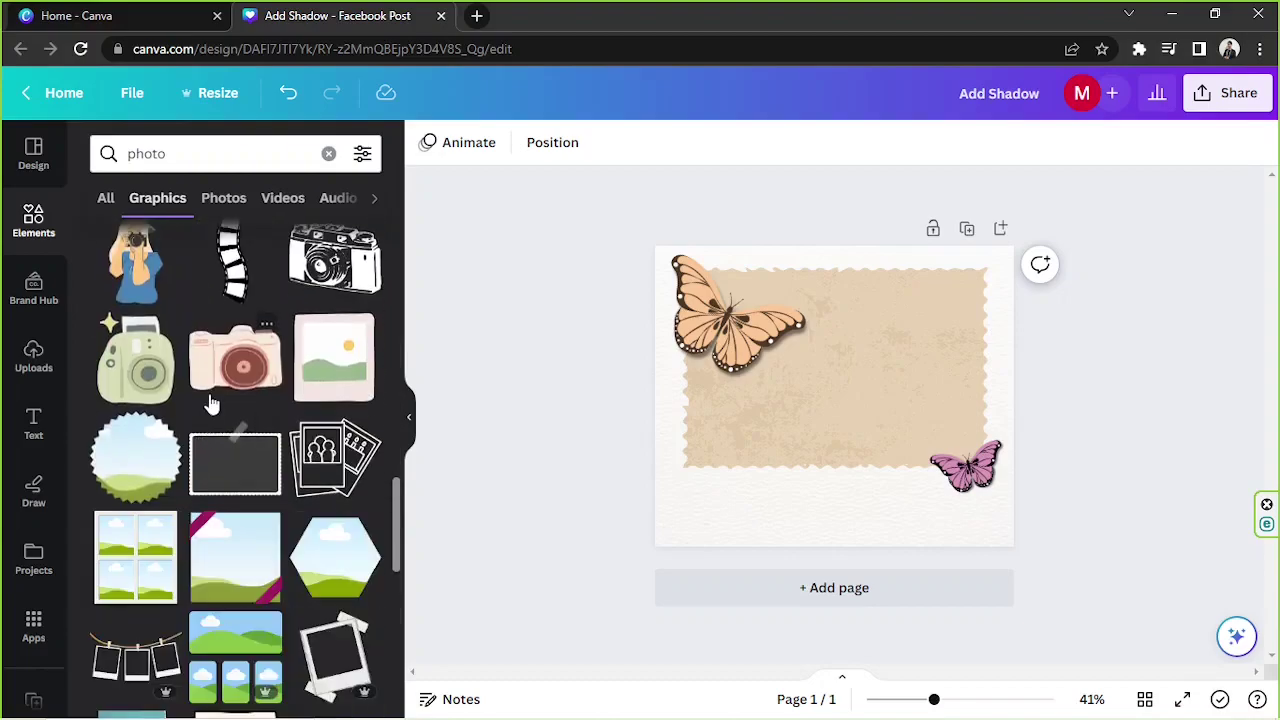
click(345, 340)
drag(872, 445, 965, 435)
mouse_move(920, 360)
mouse_down()
mouse_move(846, 377)
mouse_move(920, 381)
mouse_up()
Recolor the photo graphic's pale pink border to white
click(457, 142)
scroll(363, 334, down, 5)
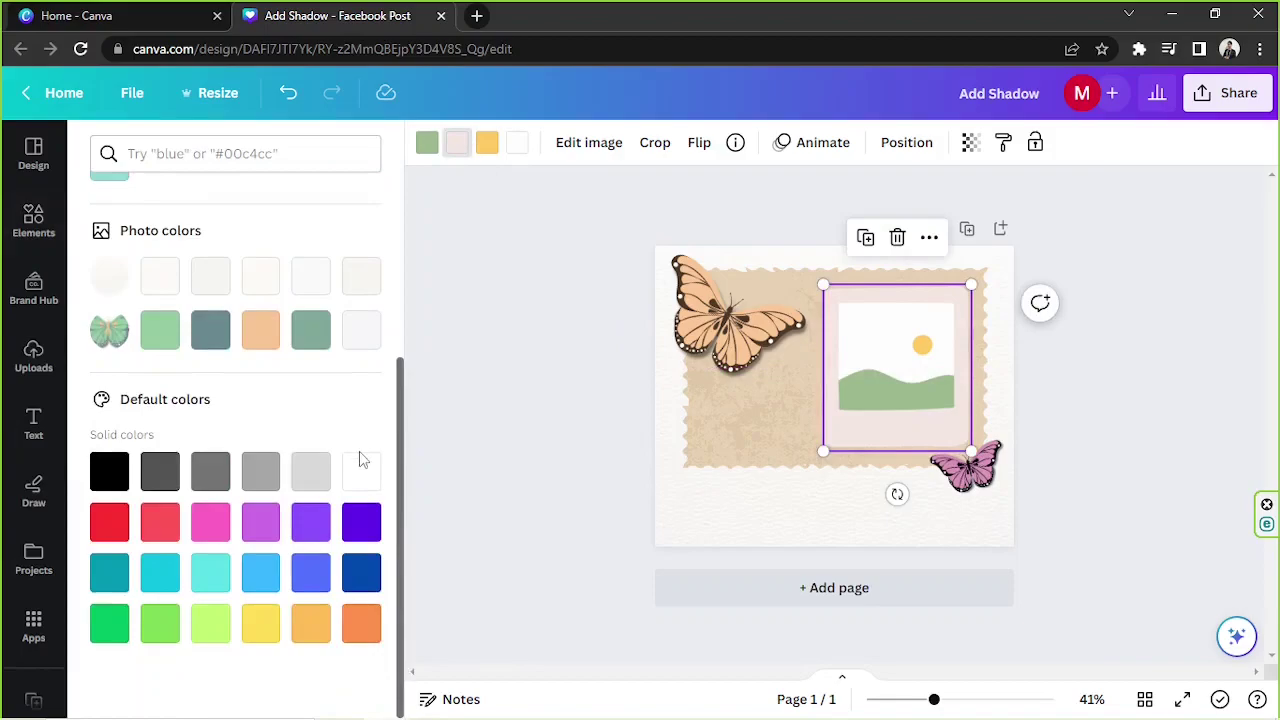
click(361, 471)
Recolor the photo graphic's sky to the custom pale blue #CBFAFA
click(517, 142)
click(109, 348)
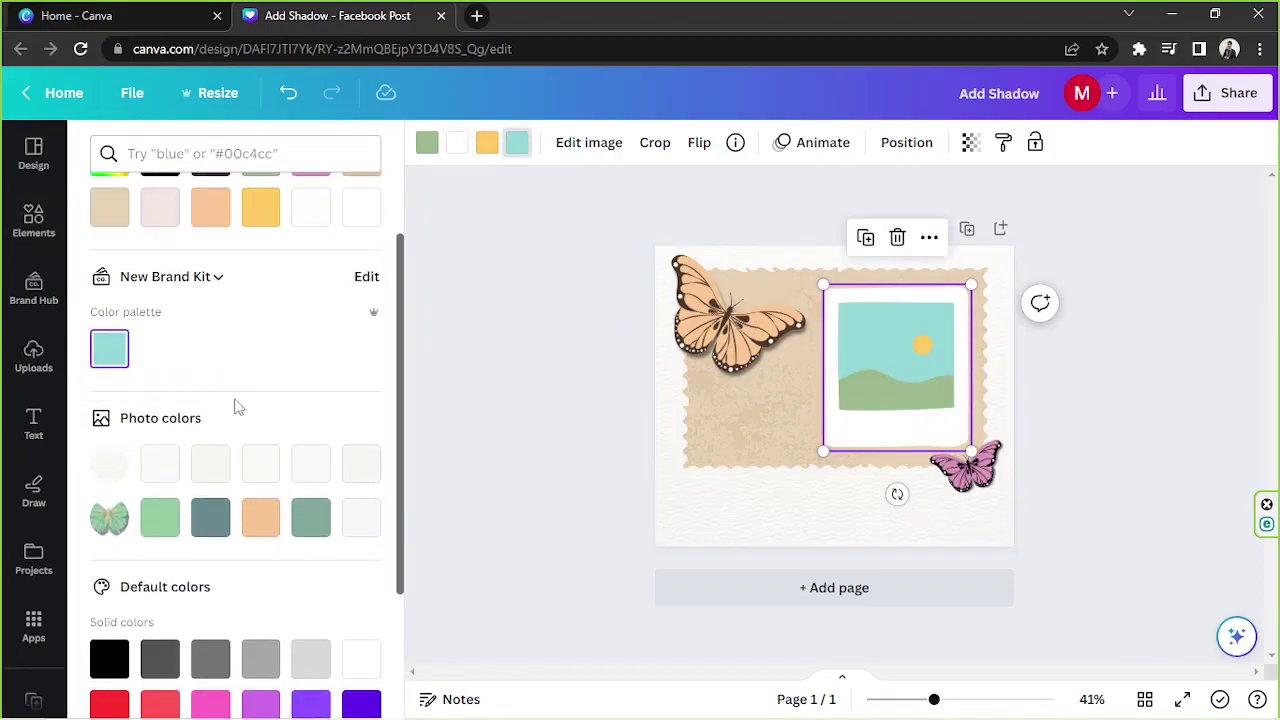
scroll(250, 412, up, 2)
click(109, 256)
drag(188, 318, 156, 303)
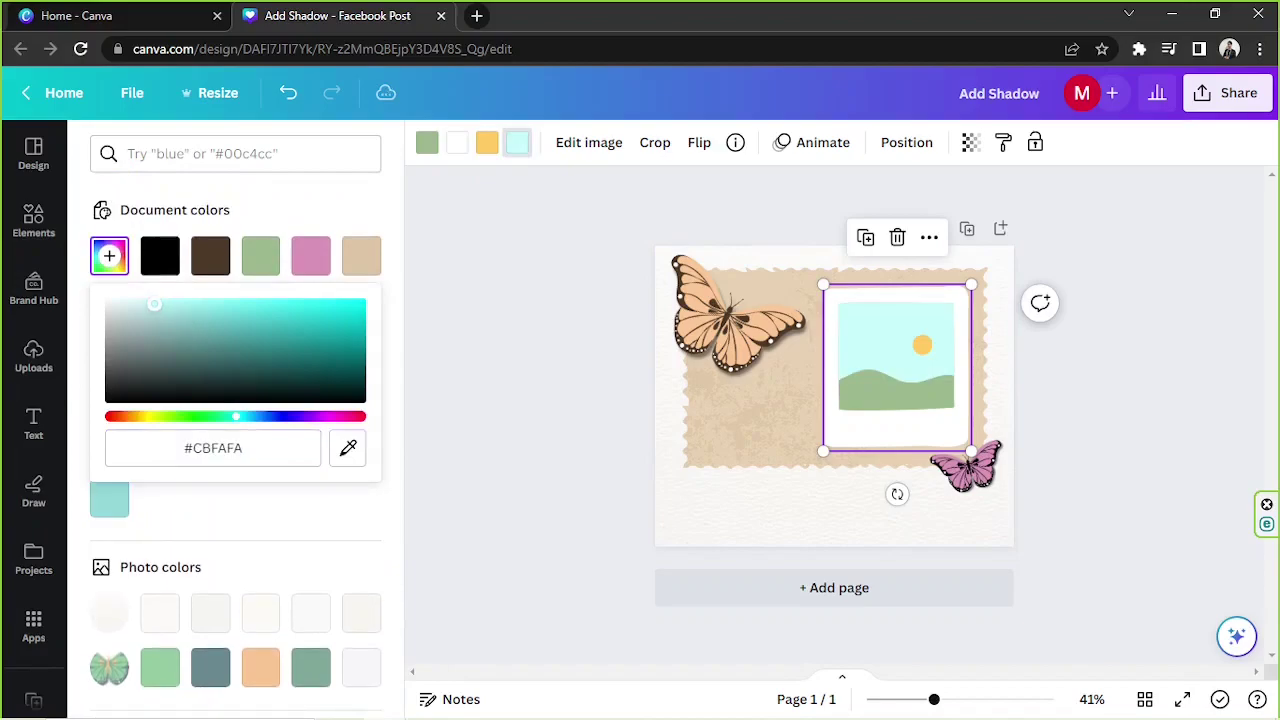
click(1145, 516)
click(870, 420)
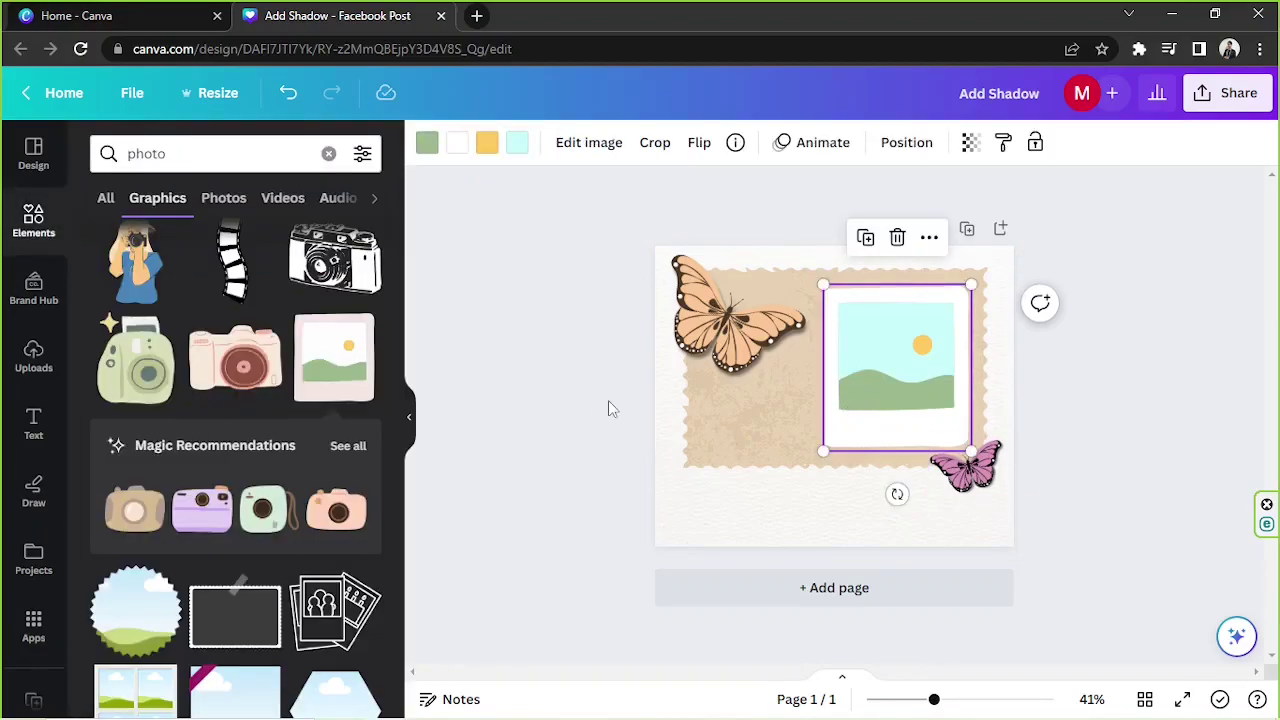
Search for "washi", add the green grid tape, and place it small and tilted across the photo graphic's upper-right corner
click(200, 153)
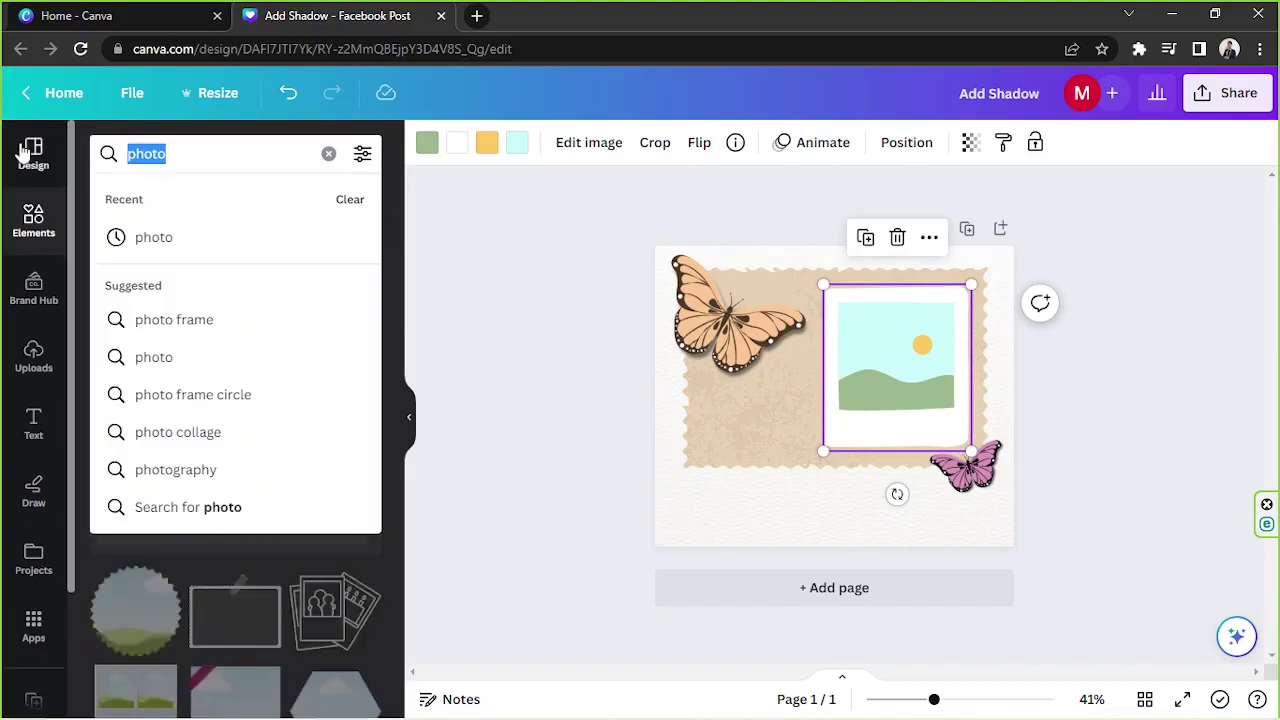
text(wah)
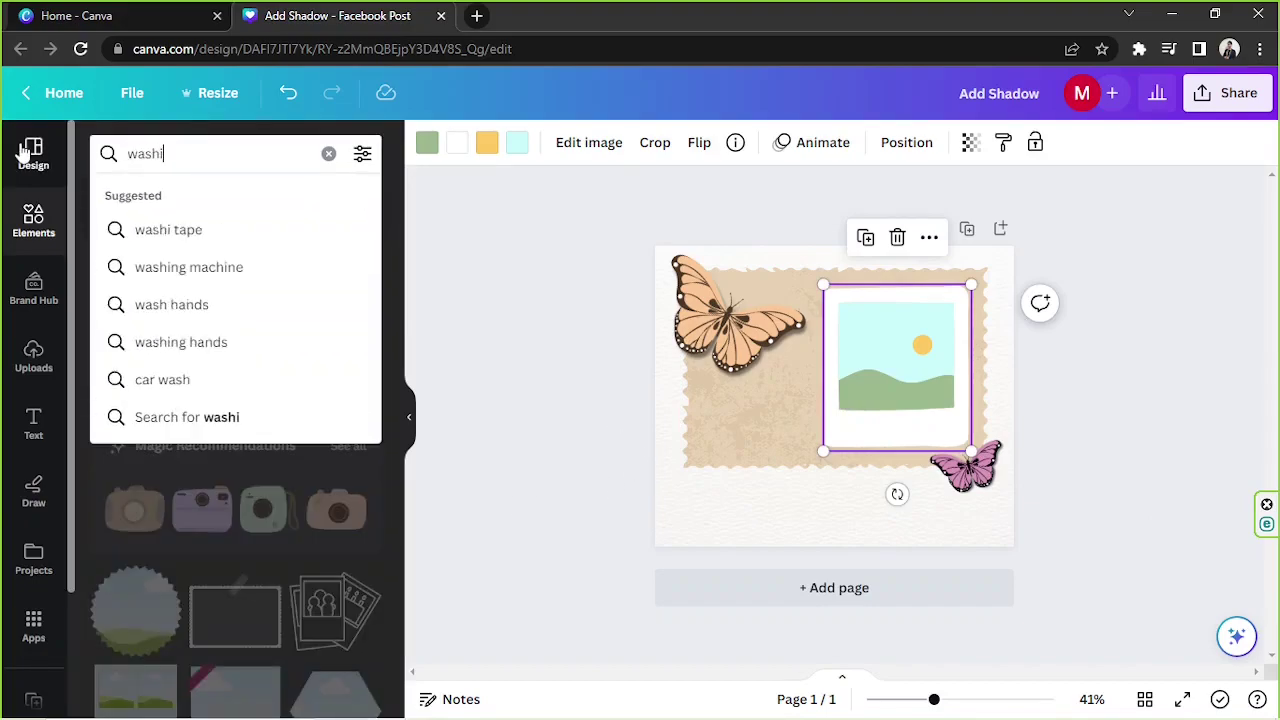
text(hi)
key(Return)
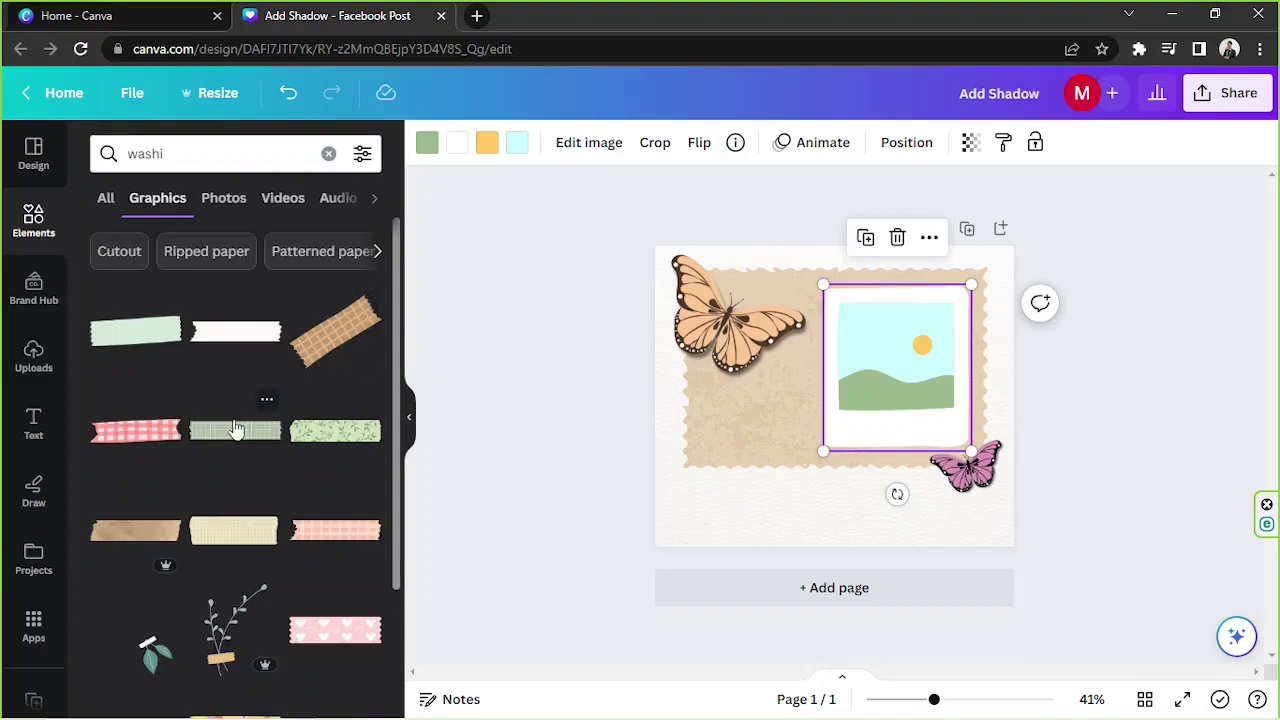
click(235, 430)
drag(986, 425, 938, 336)
Shrink and tilt the orange butterfly and keep it on the beige paper's upper-left corner
click(735, 315)
drag(738, 395, 700, 430)
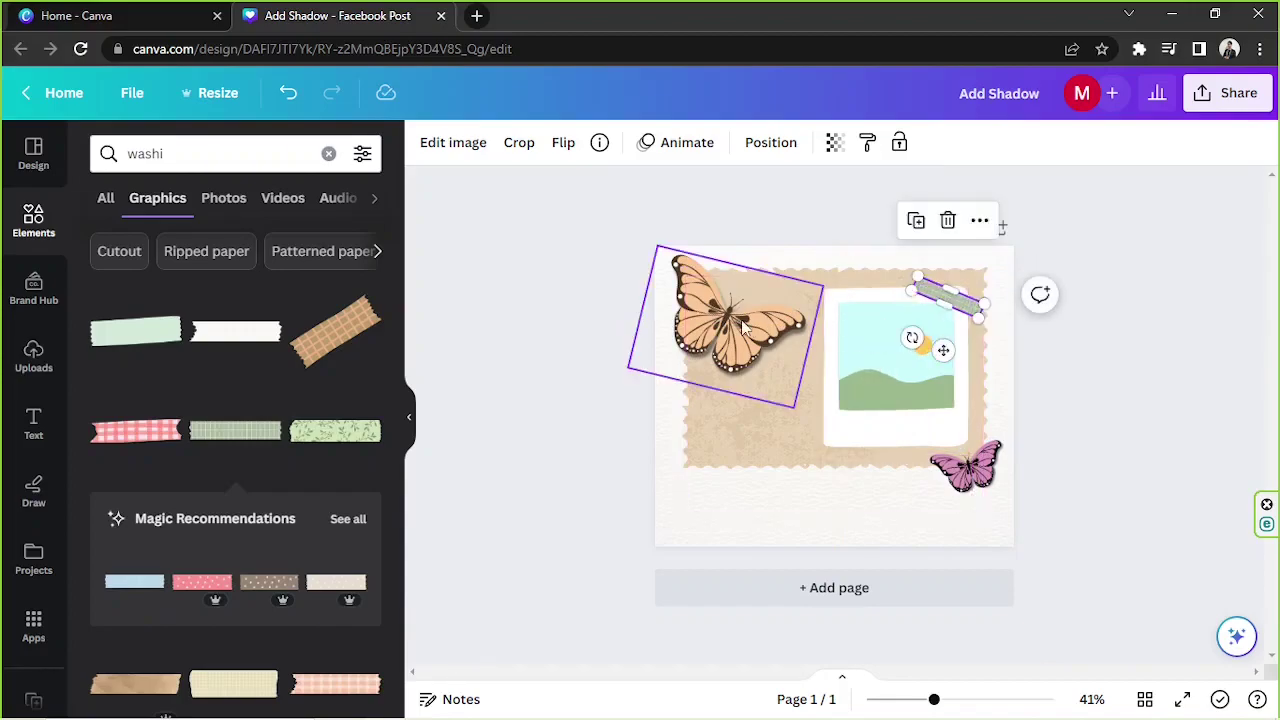
drag(789, 403, 766, 368)
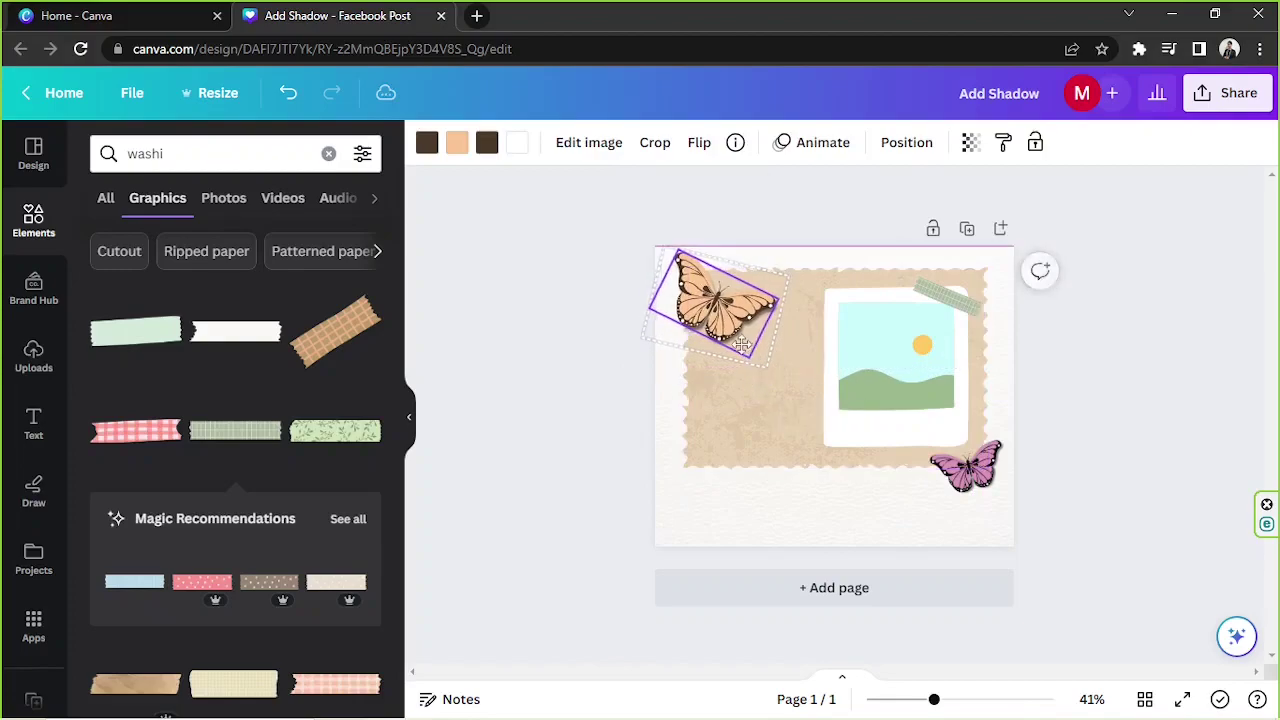
click(648, 374)
Search the graphics library for "paper" again
click(200, 153)
text(paper)
key(Return)
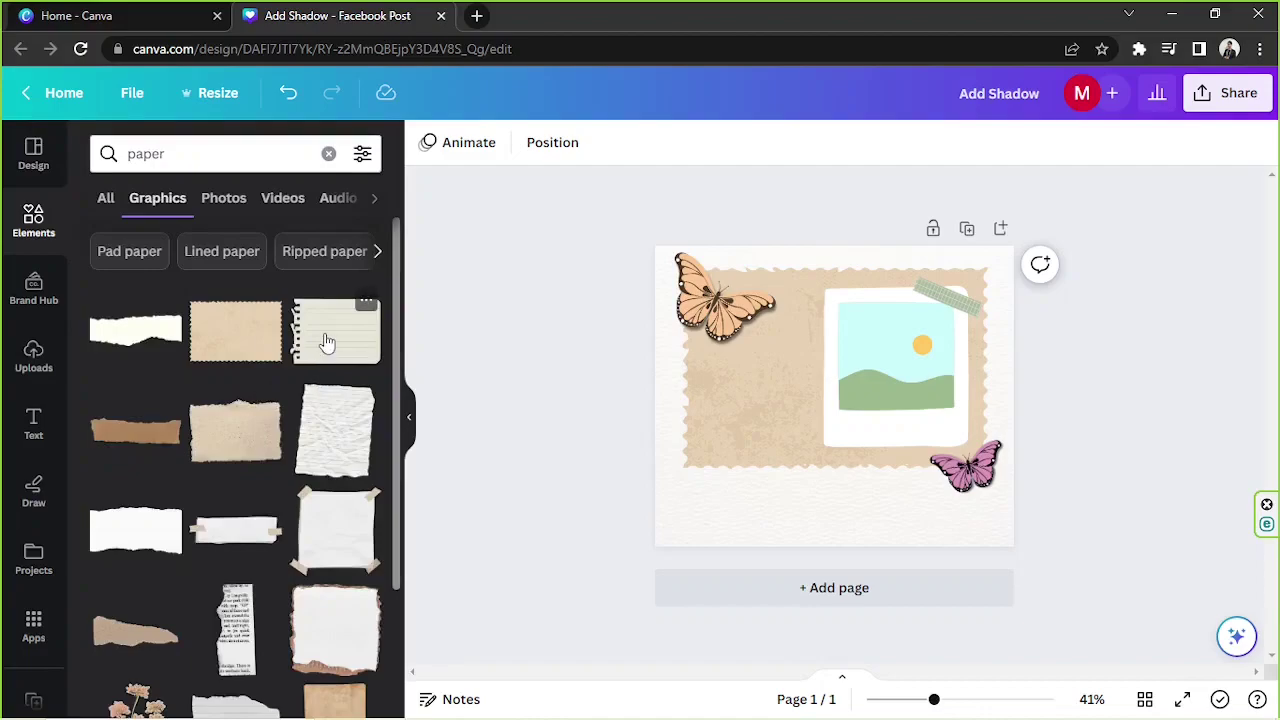
Try the white torn paper, the torn lined paper and a plain off-white paper on the page, removing each one
scroll(242, 373, down, 1)
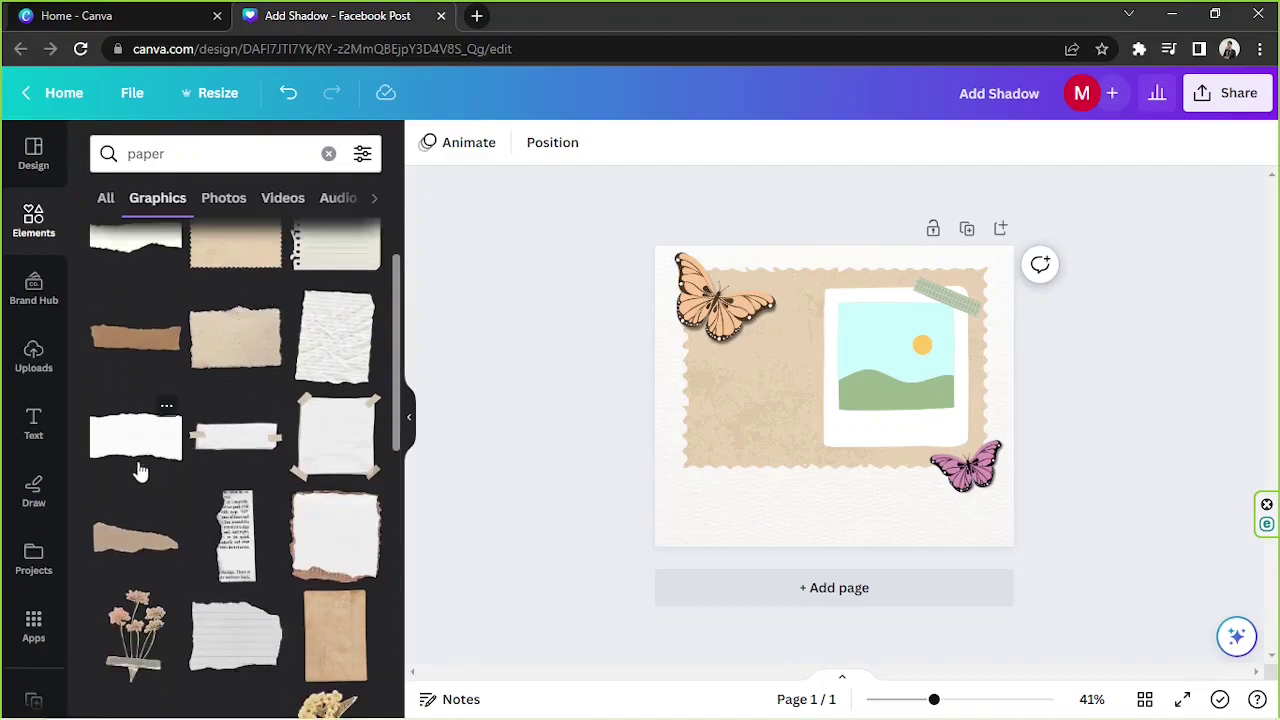
click(142, 440)
drag(968, 478, 803, 414)
click(765, 308)
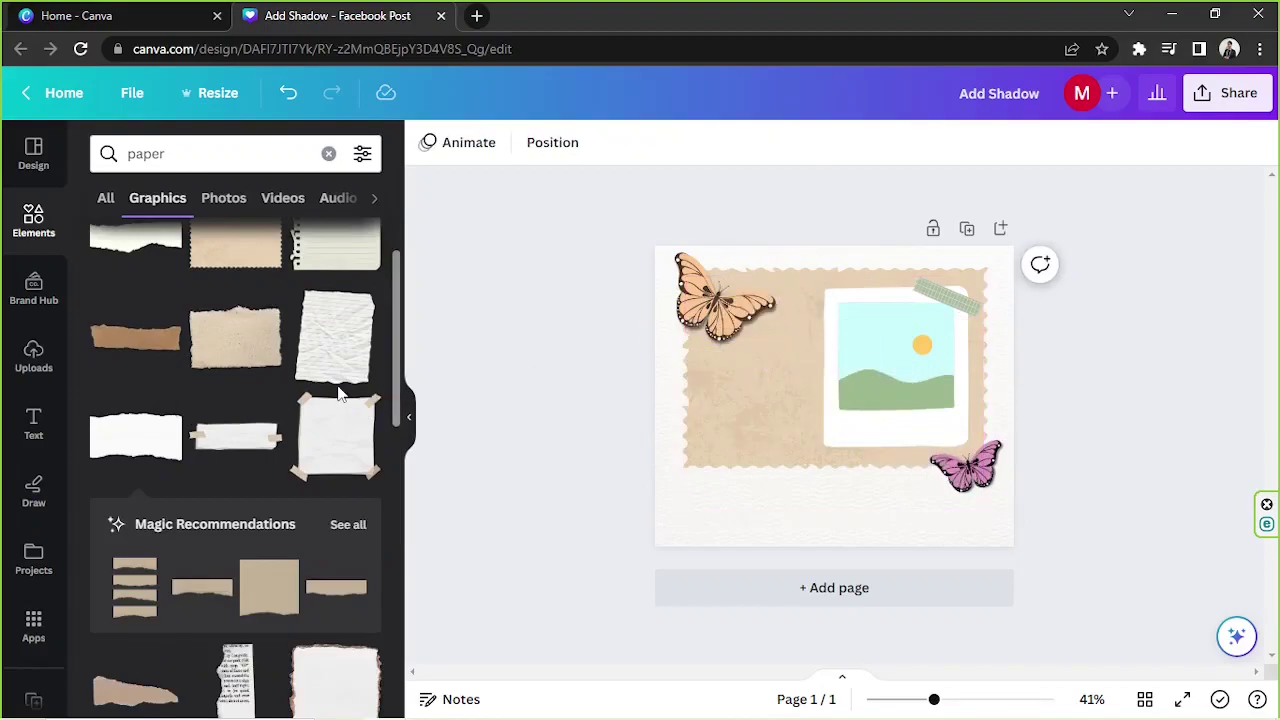
scroll(338, 393, down, 4)
click(236, 410)
key(Delete)
scroll(269, 406, down, 2)
click(269, 395)
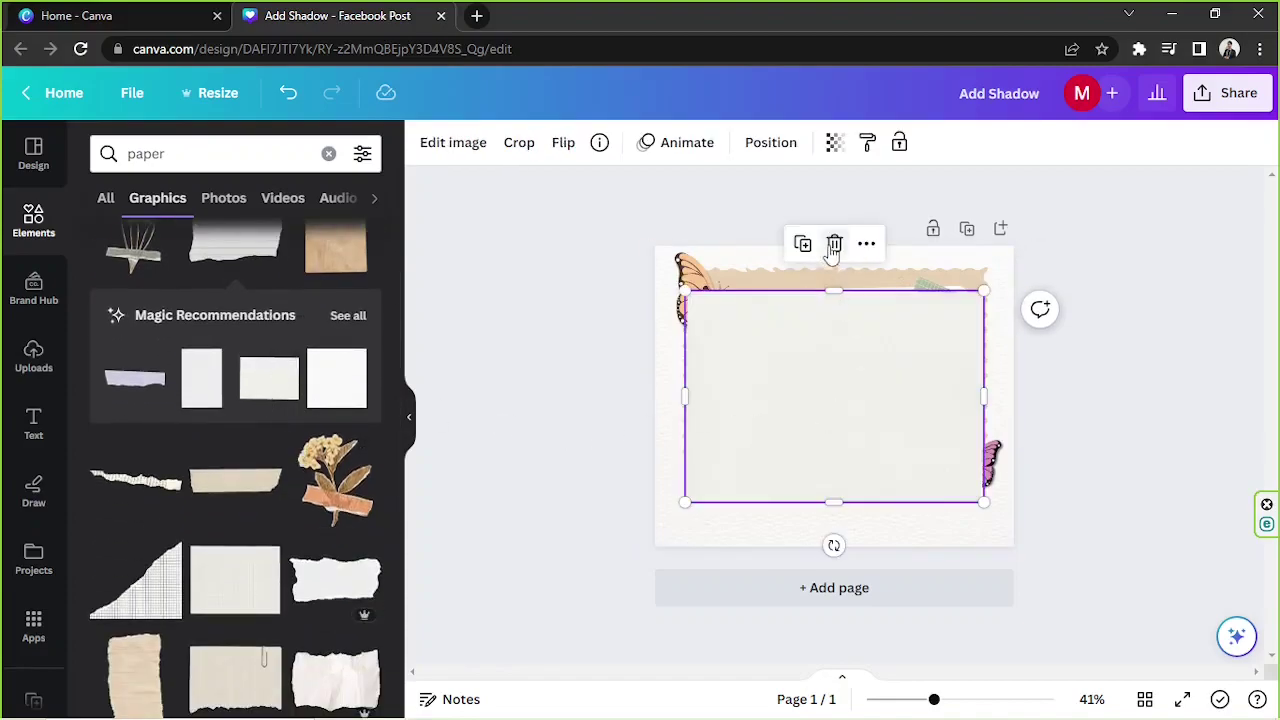
click(833, 245)
Add the pale grid paper graphic and shrink it into the space on the beige paper beneath the orange butterfly
scroll(200, 551, down, 2)
click(215, 505)
drag(984, 511, 869, 421)
drag(774, 281, 772, 405)
drag(880, 406, 820, 403)
click(1110, 376)
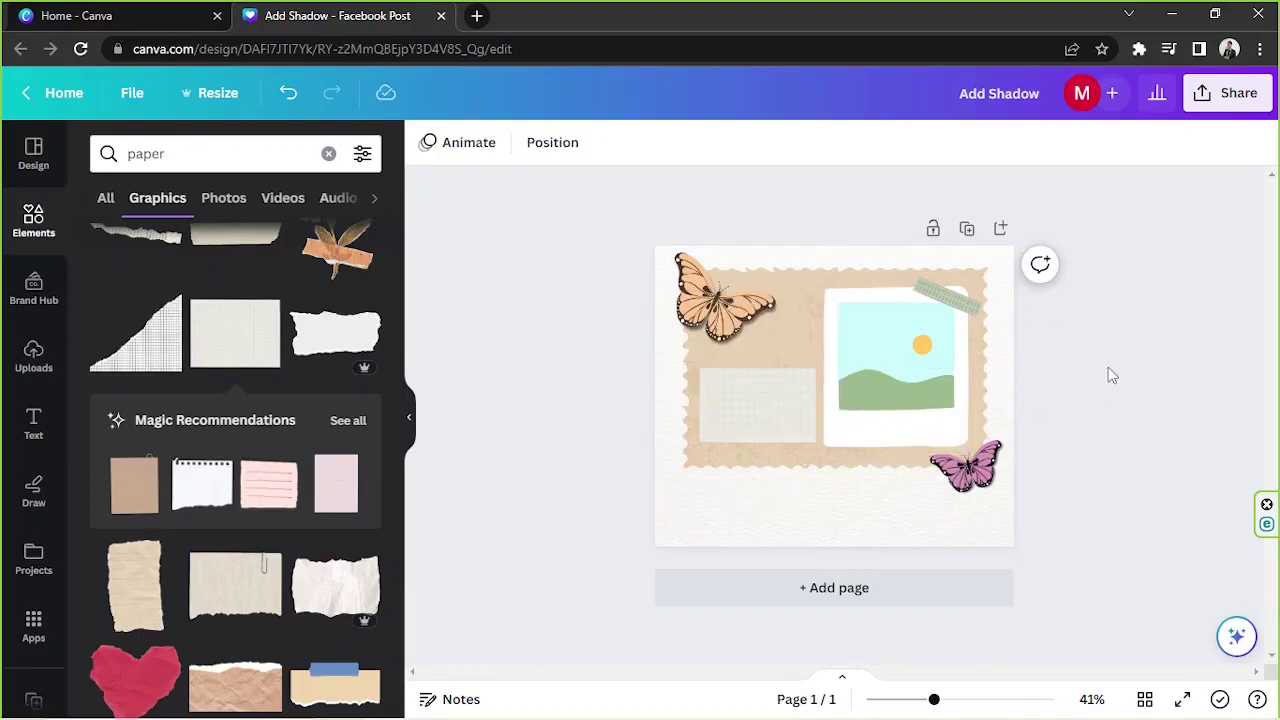
click(772, 406)
drag(772, 406, 734, 430)
click(947, 699)
drag(951, 699, 979, 699)
drag(634, 464, 628, 456)
drag(979, 700, 940, 699)
click(1093, 590)
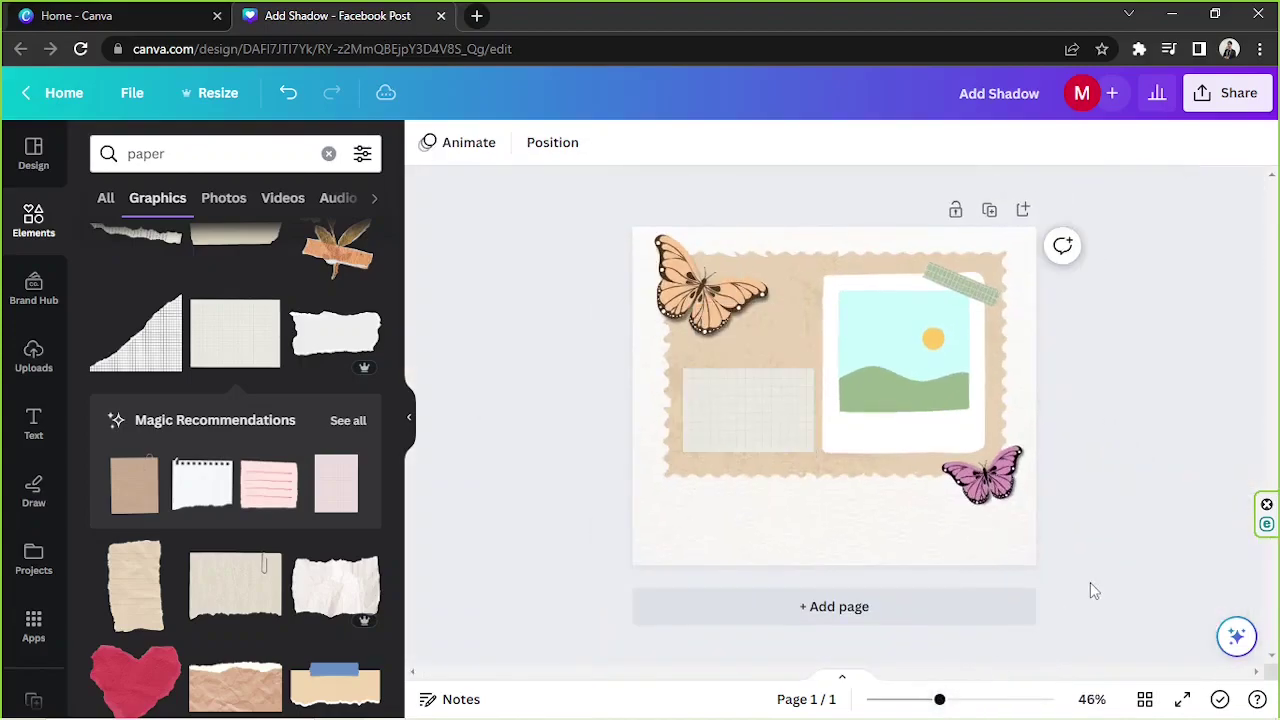
Try the pale yellow paper strip on the page and delete it
scroll(229, 379, down, 5)
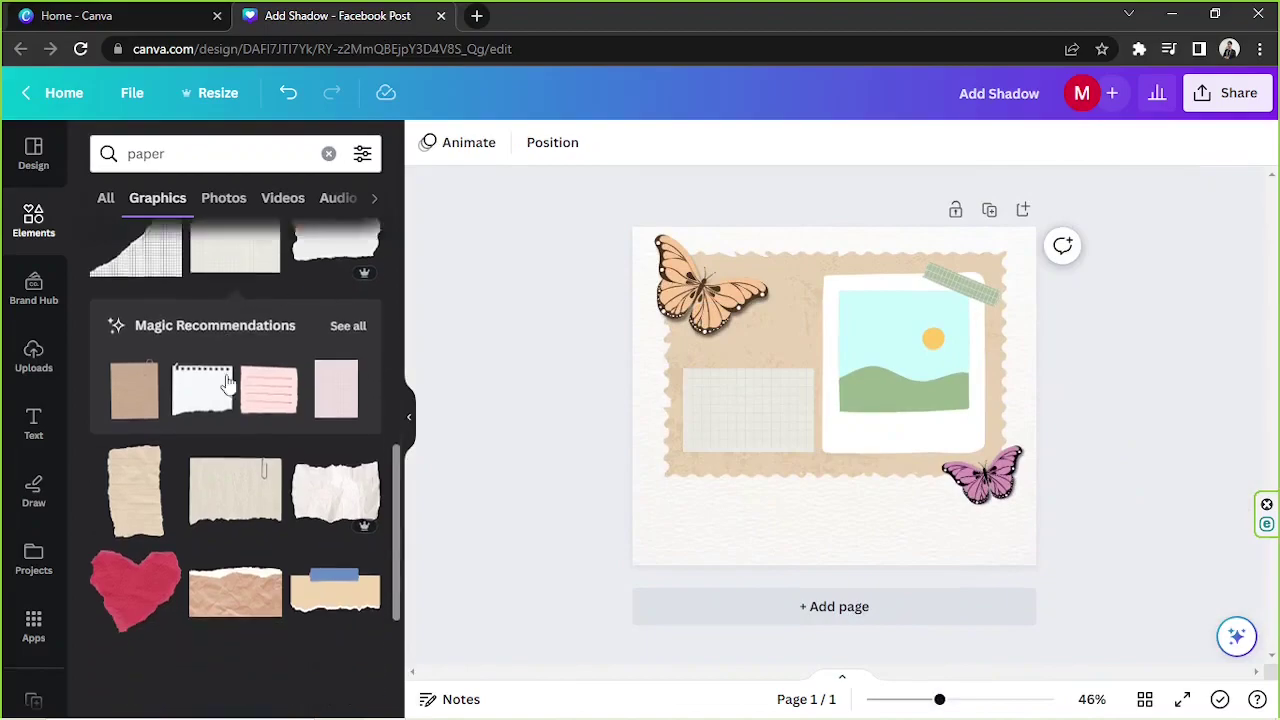
scroll(229, 379, down, 7)
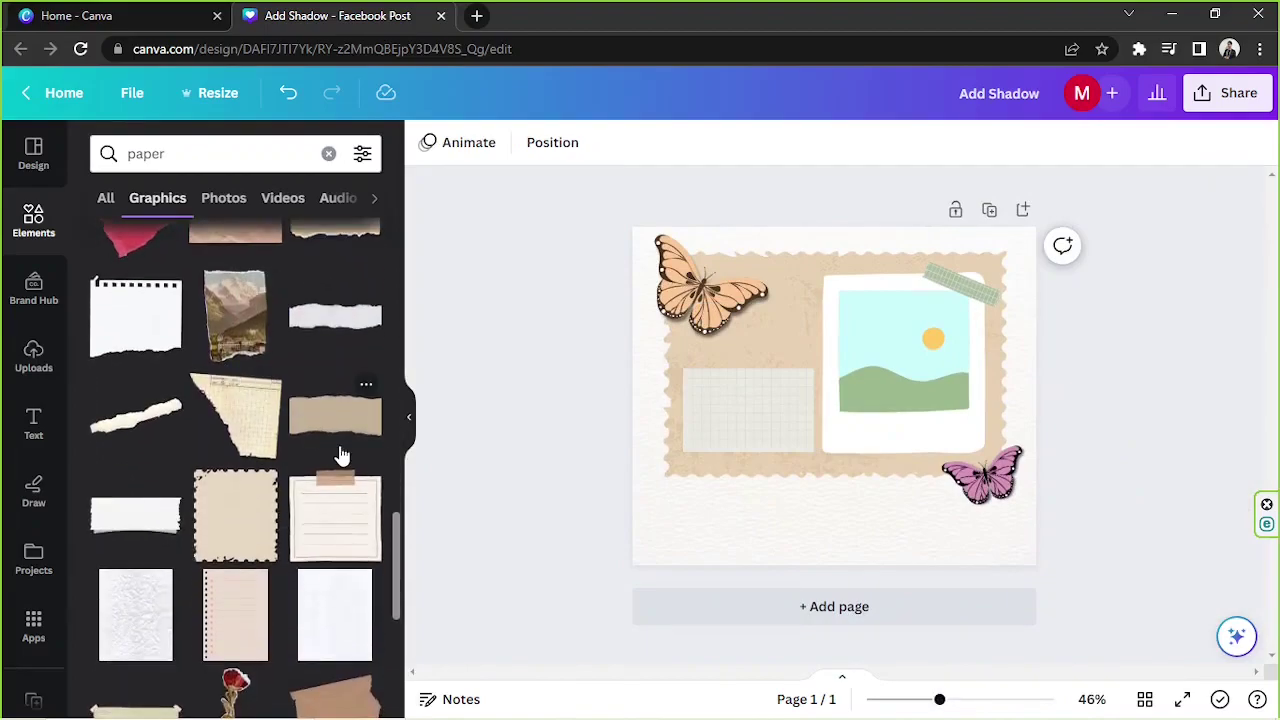
click(137, 537)
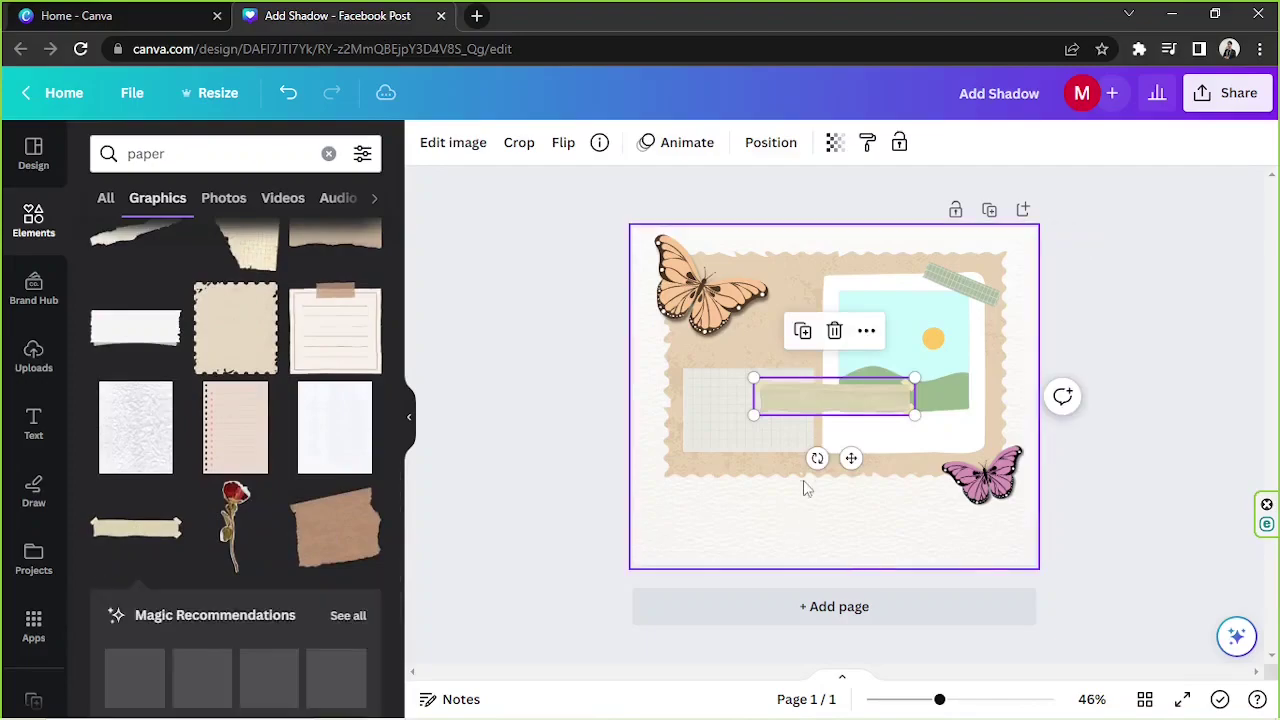
click(834, 331)
Replace the grid paper with the lined note card with pink tape, sized to fit beneath the orange butterfly
scroll(237, 473, down, 7)
scroll(237, 473, down, 3)
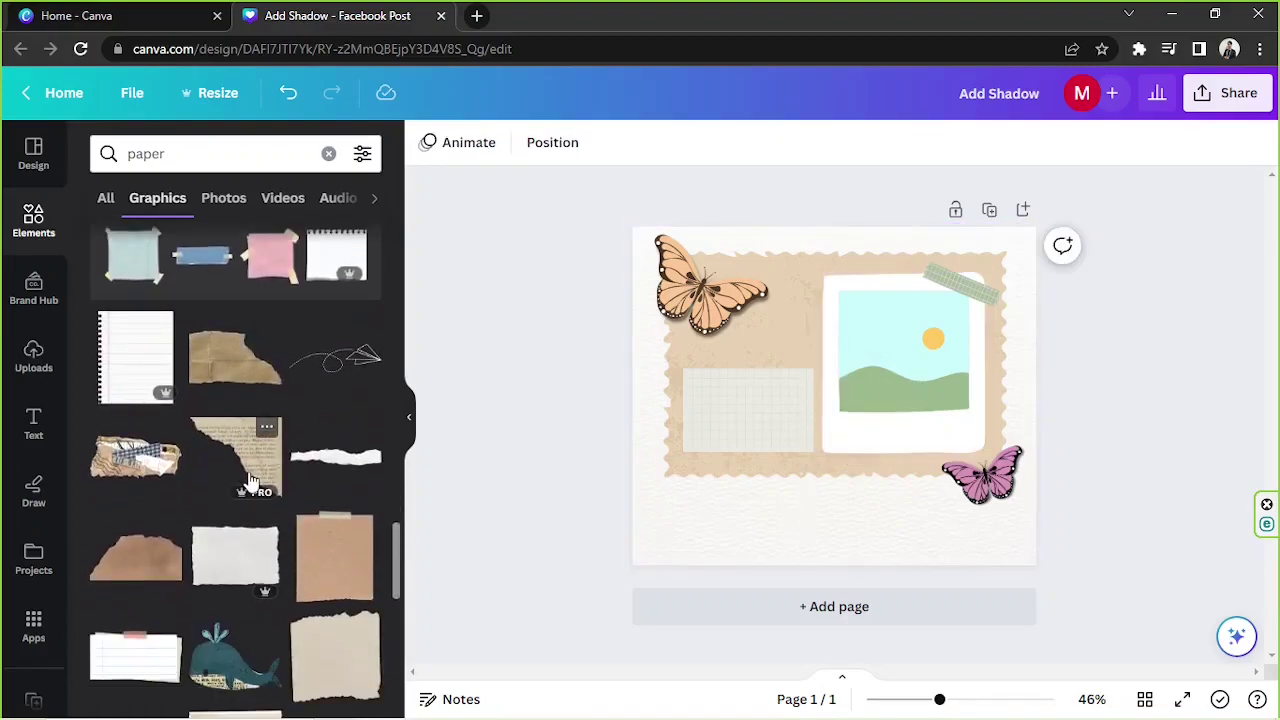
click(135, 563)
drag(806, 403, 726, 430)
drag(843, 457, 800, 437)
drag(745, 405, 697, 399)
drag(740, 414, 745, 414)
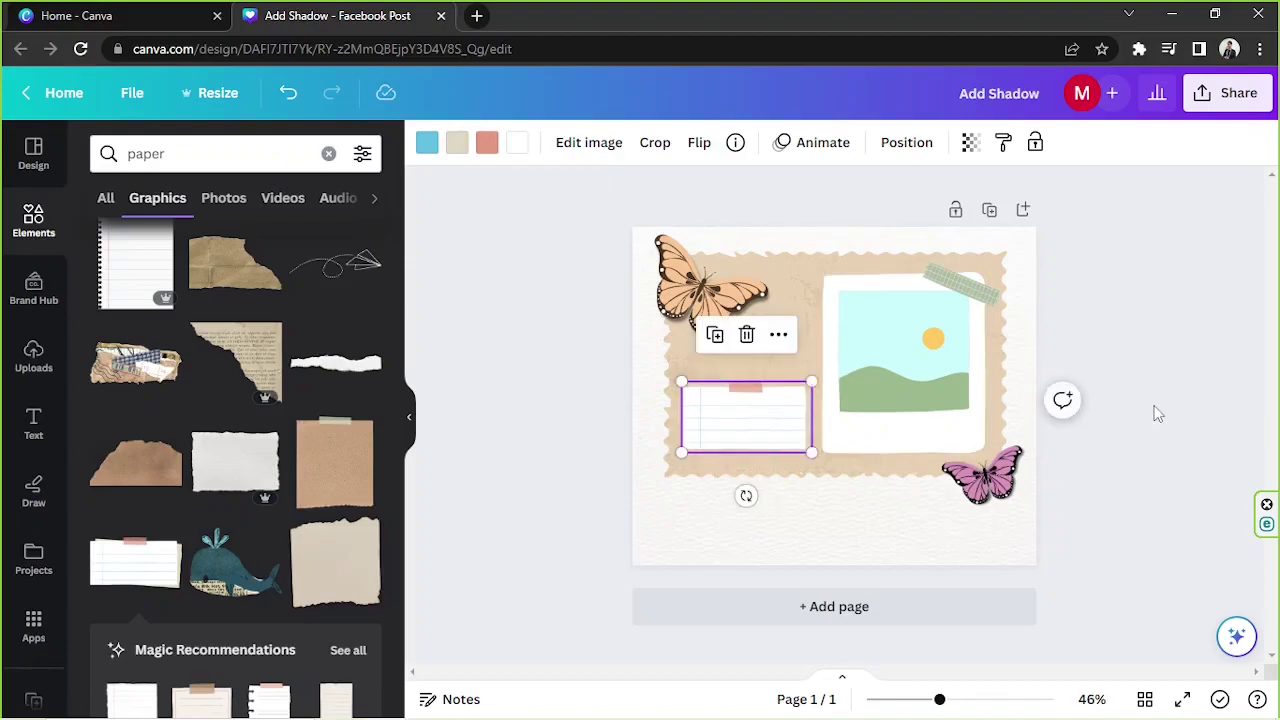
click(1151, 414)
Add the wide cream lined note with punched holes and place it below the beige paper, toward the page's lower-left corner
scroll(271, 391, down, 5)
scroll(290, 372, down, 3)
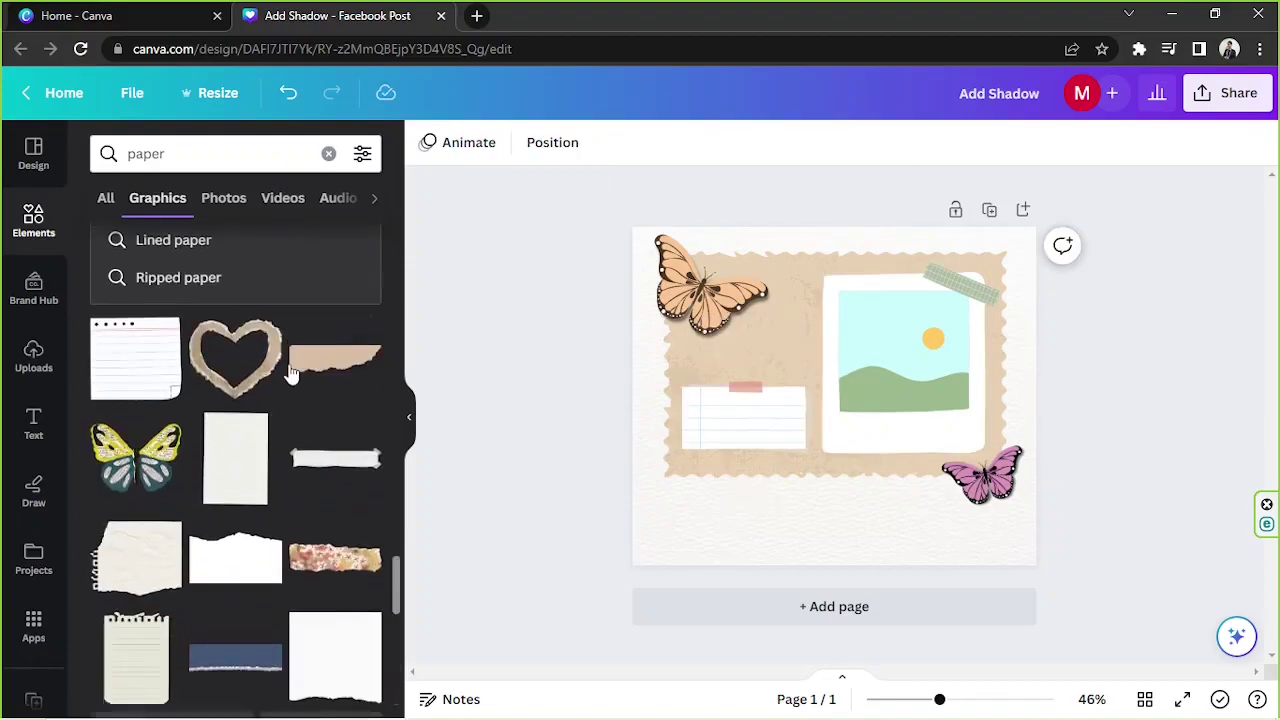
scroll(287, 368, down, 3)
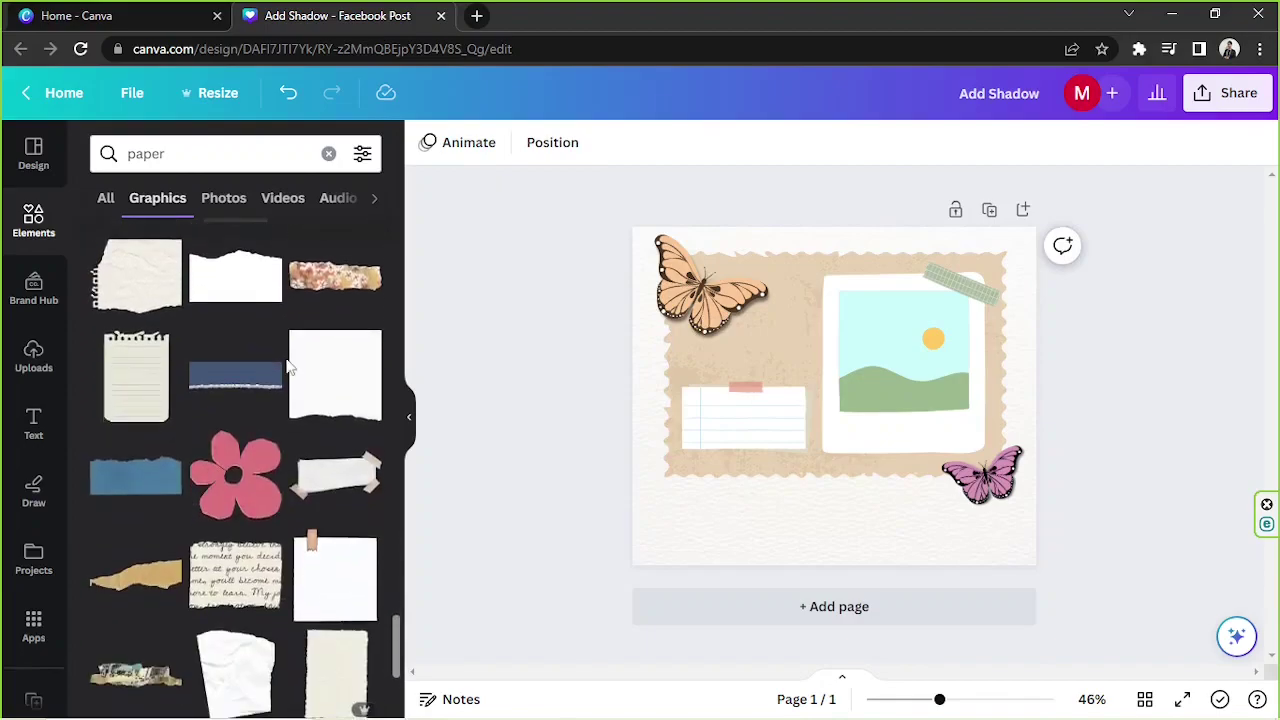
scroll(287, 368, down, 6)
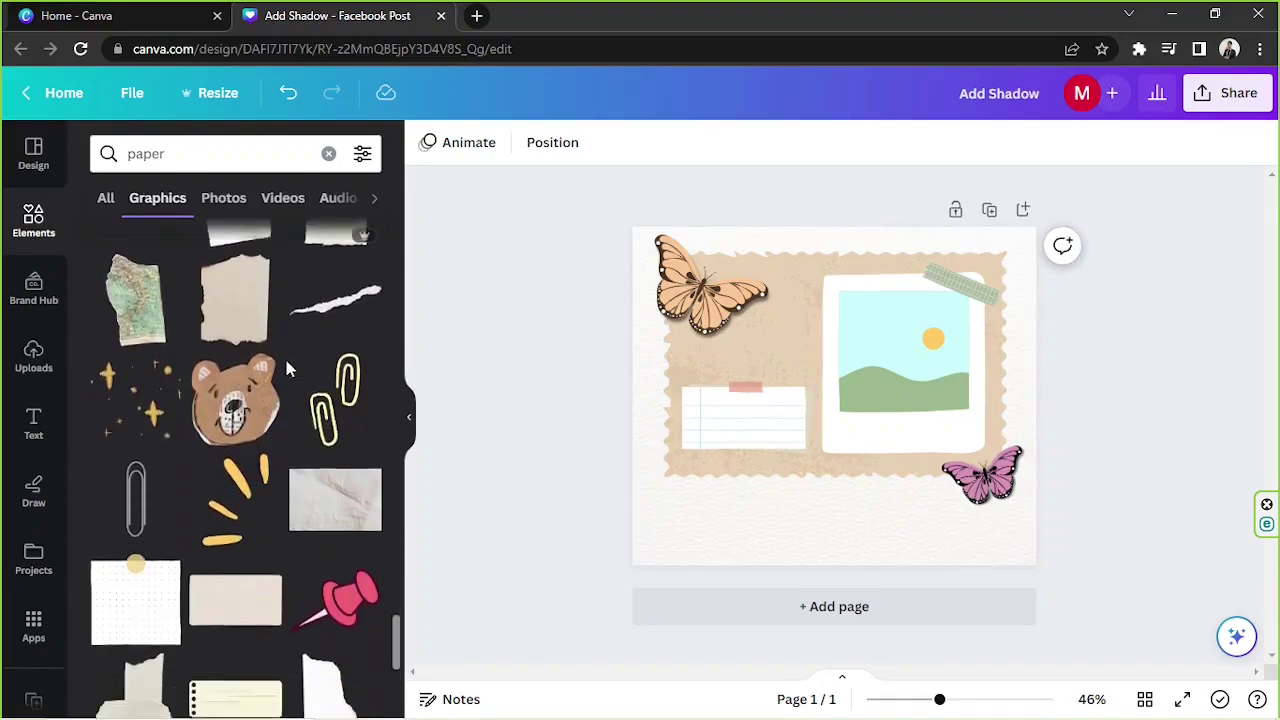
scroll(287, 368, down, 2)
click(235, 480)
drag(766, 506, 718, 531)
Recolor the wide lined note to a custom light green and enlarge it slightly
click(427, 150)
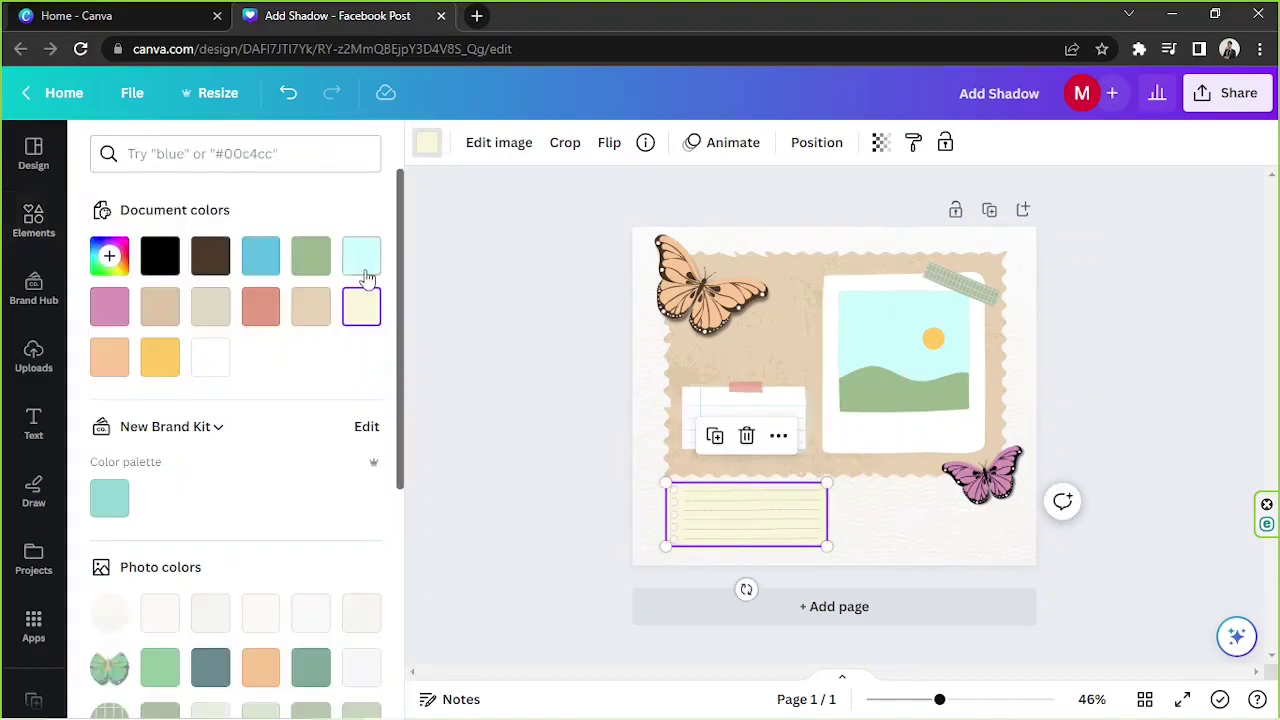
click(361, 256)
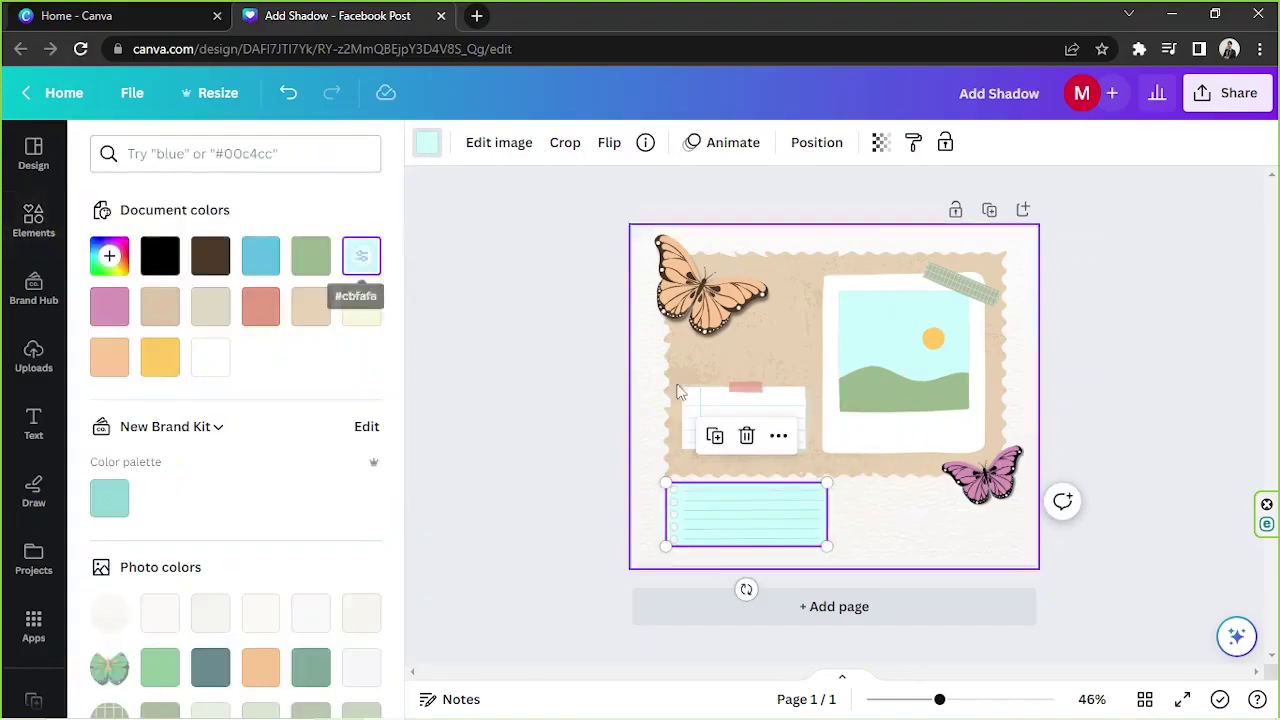
click(160, 666)
click(105, 256)
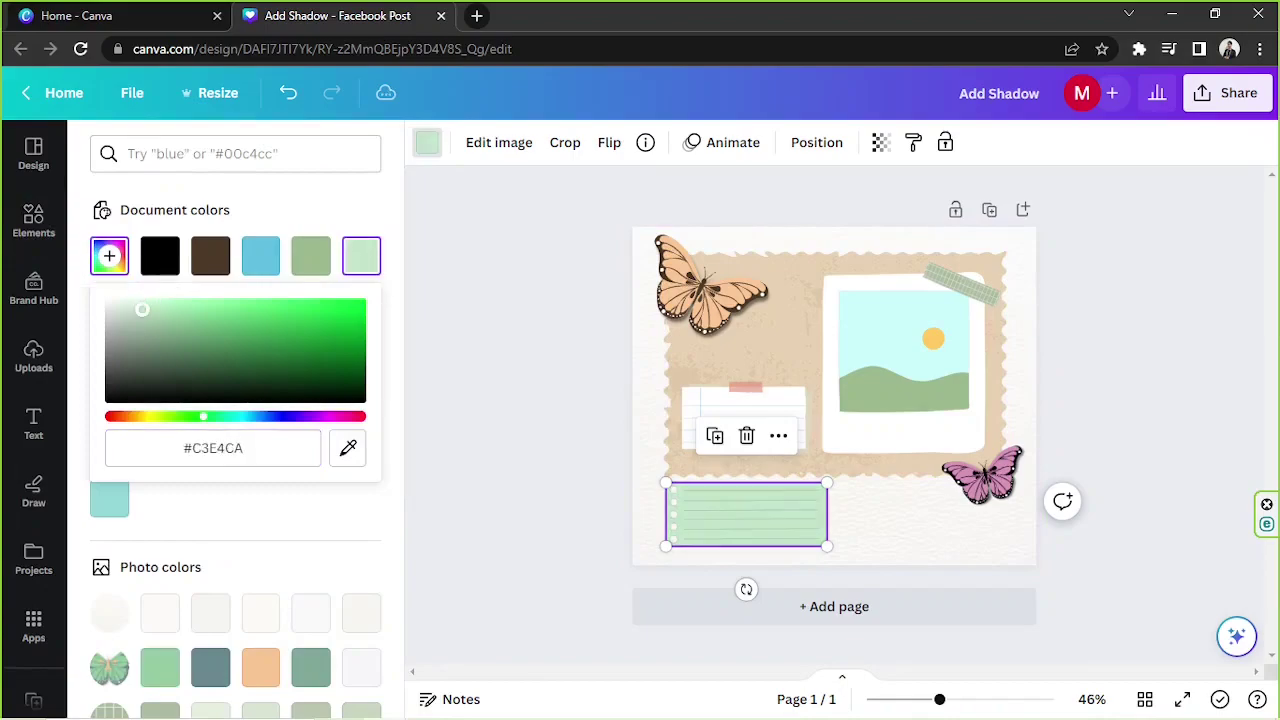
drag(881, 549, 850, 533)
click(905, 527)
click(788, 523)
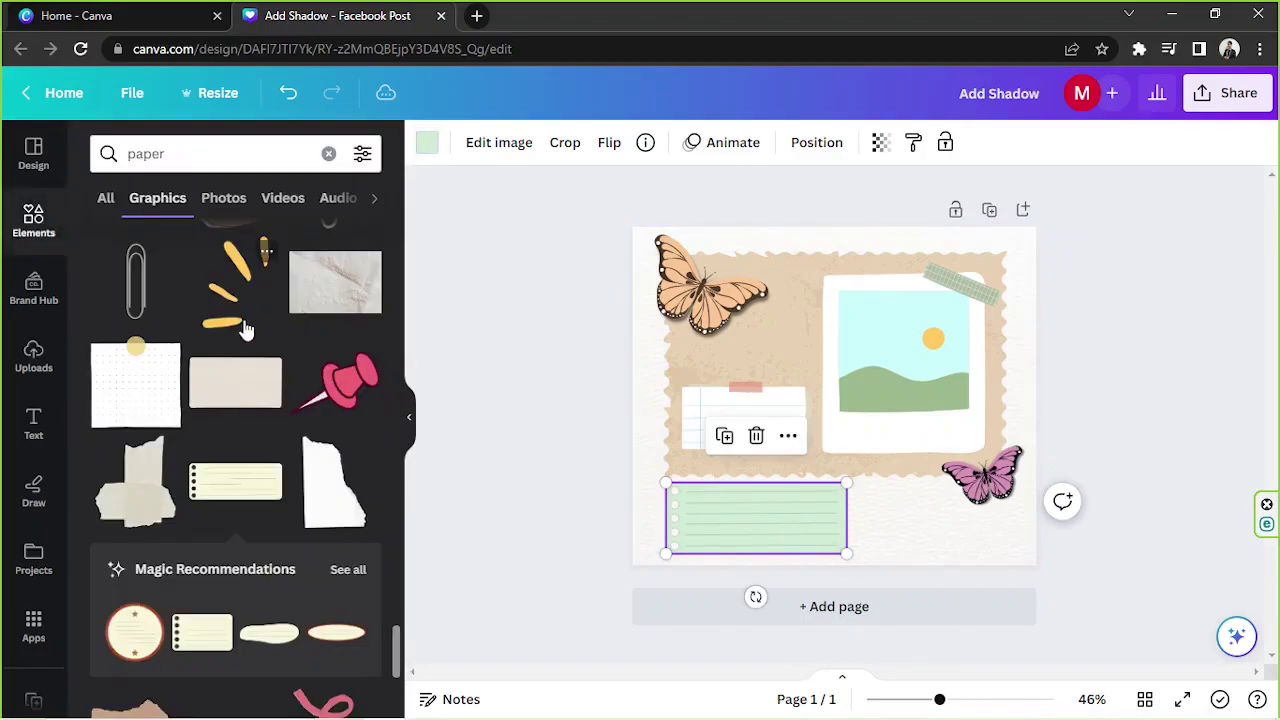
Add the shorter cream lined note from the recommendations, fit it beside the green note, and send it backward
scroll(246, 330, down, 3)
click(217, 337)
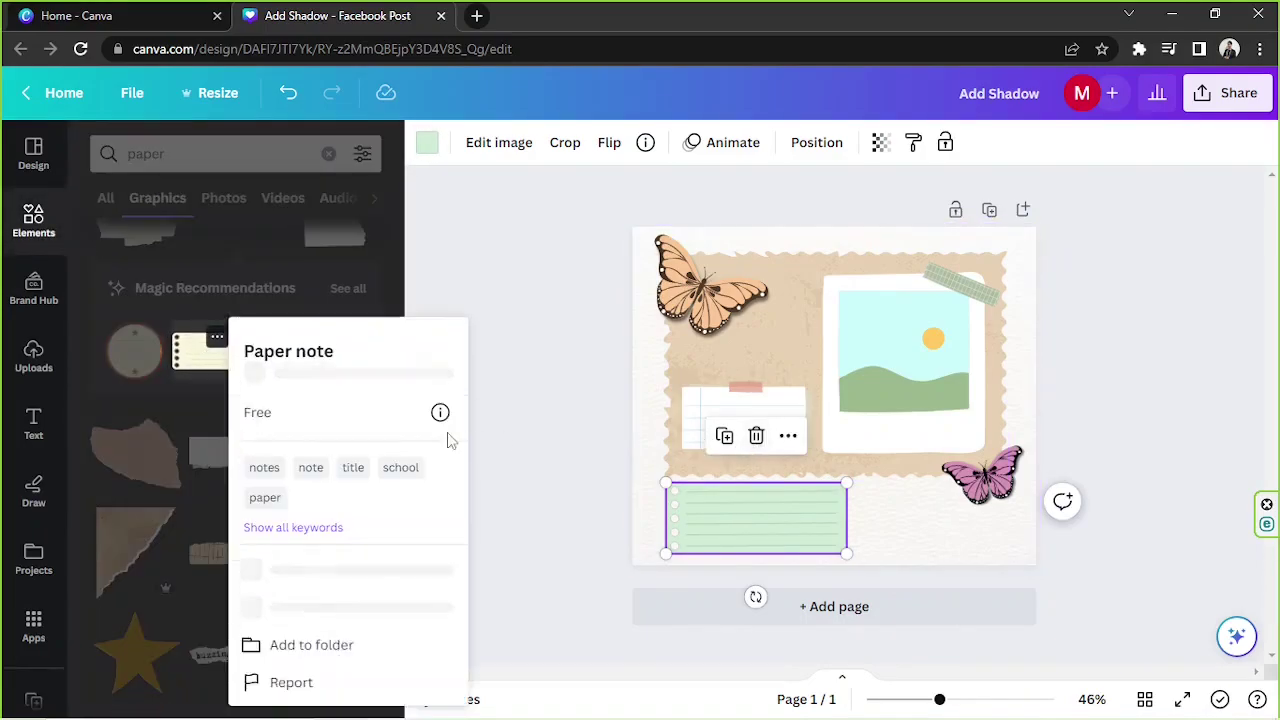
click(202, 350)
drag(851, 394, 939, 492)
drag(1020, 457, 978, 482)
click(805, 148)
click(330, 186)
Recolor the shorter cream lined note beside the green one to a custom light yellow, #FFFACF
click(427, 142)
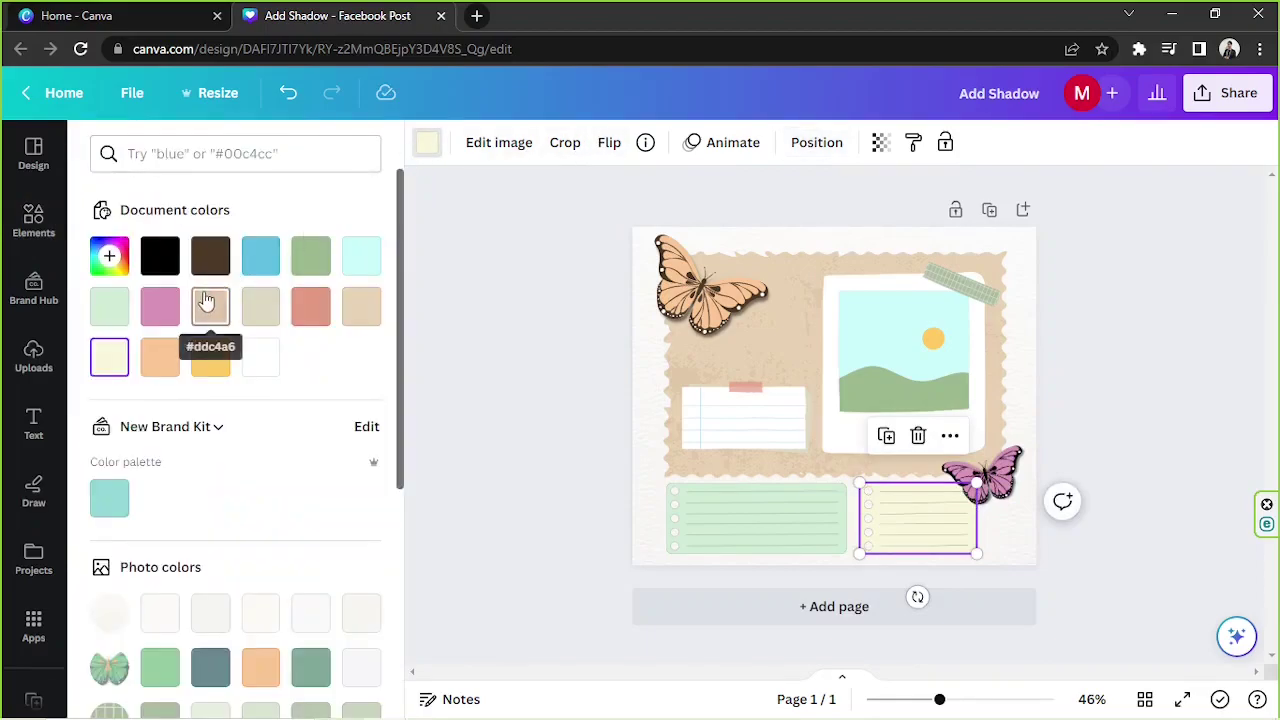
click(109, 255)
click(154, 304)
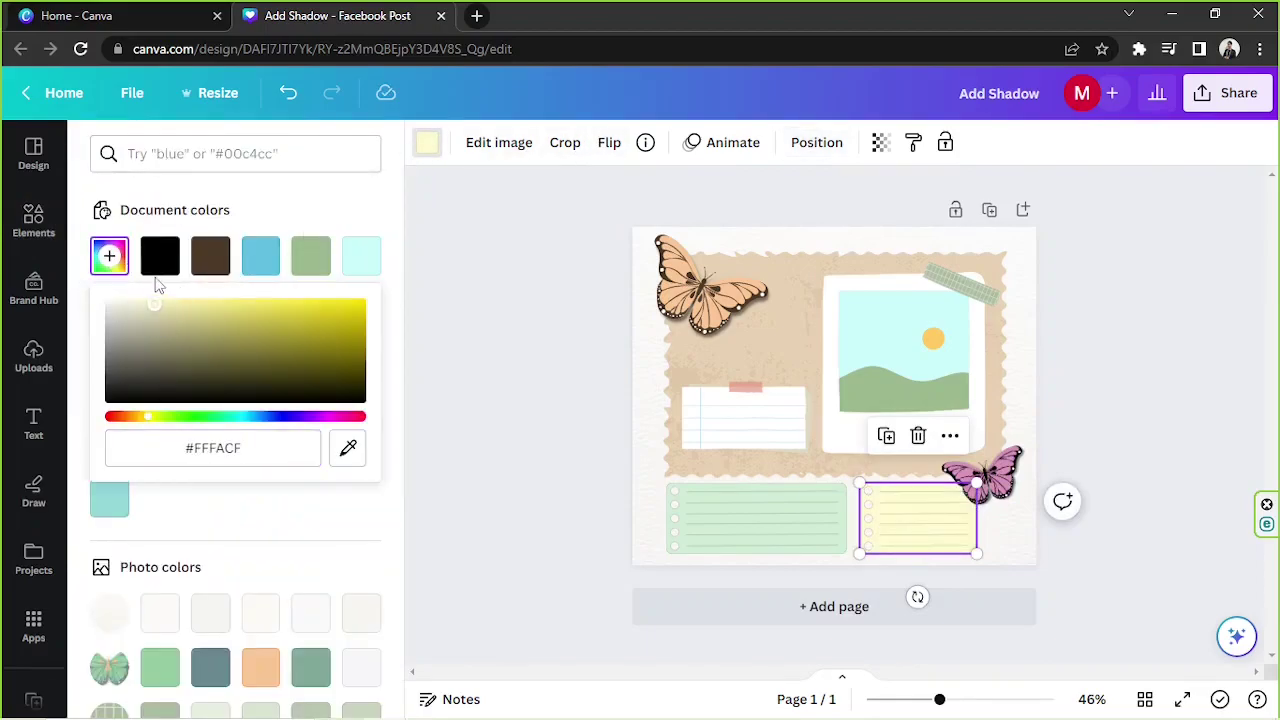
click(1087, 475)
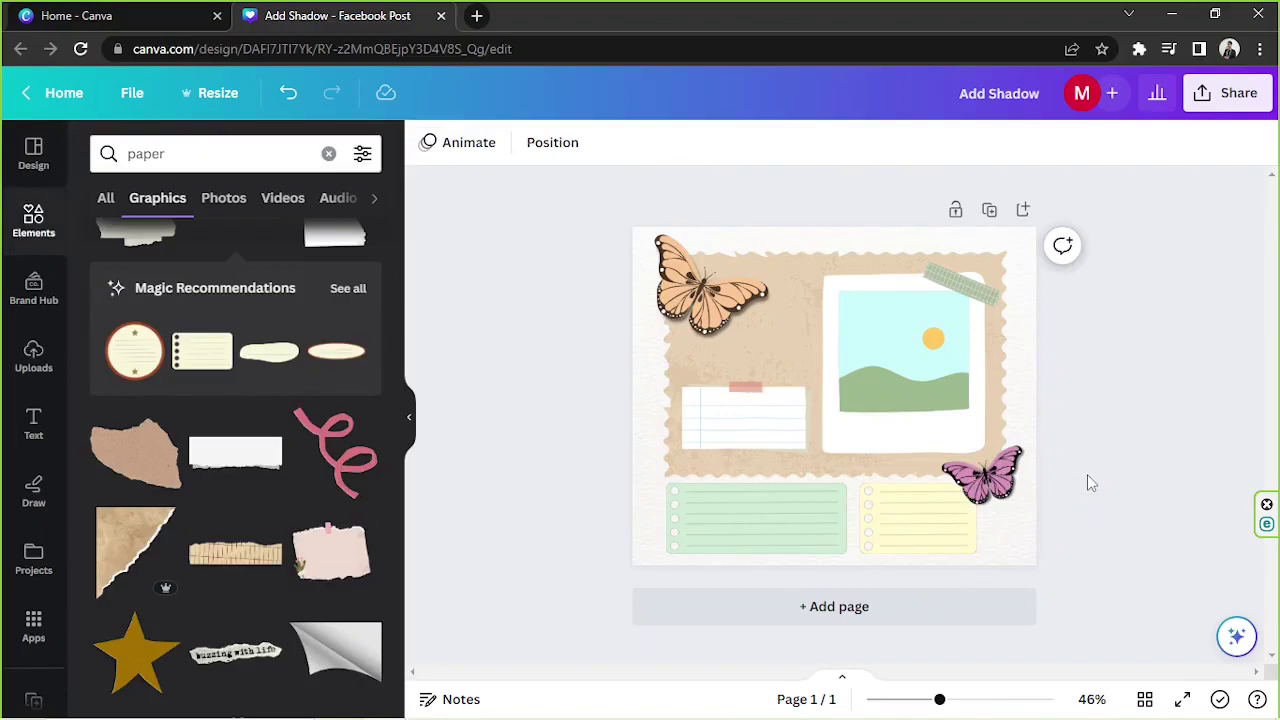
Add a text box reading "My Treasure Chest of Memories", broken into two lines after "Chest"
click(34, 424)
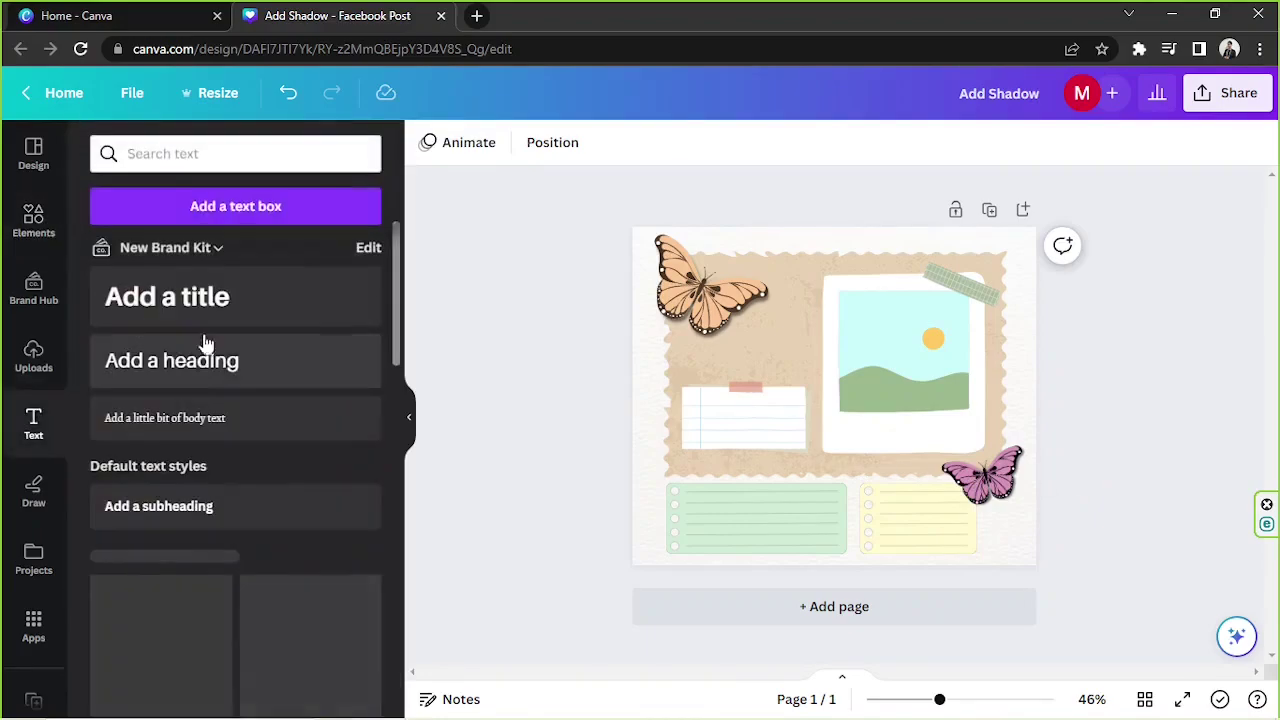
click(215, 218)
drag(792, 384, 714, 378)
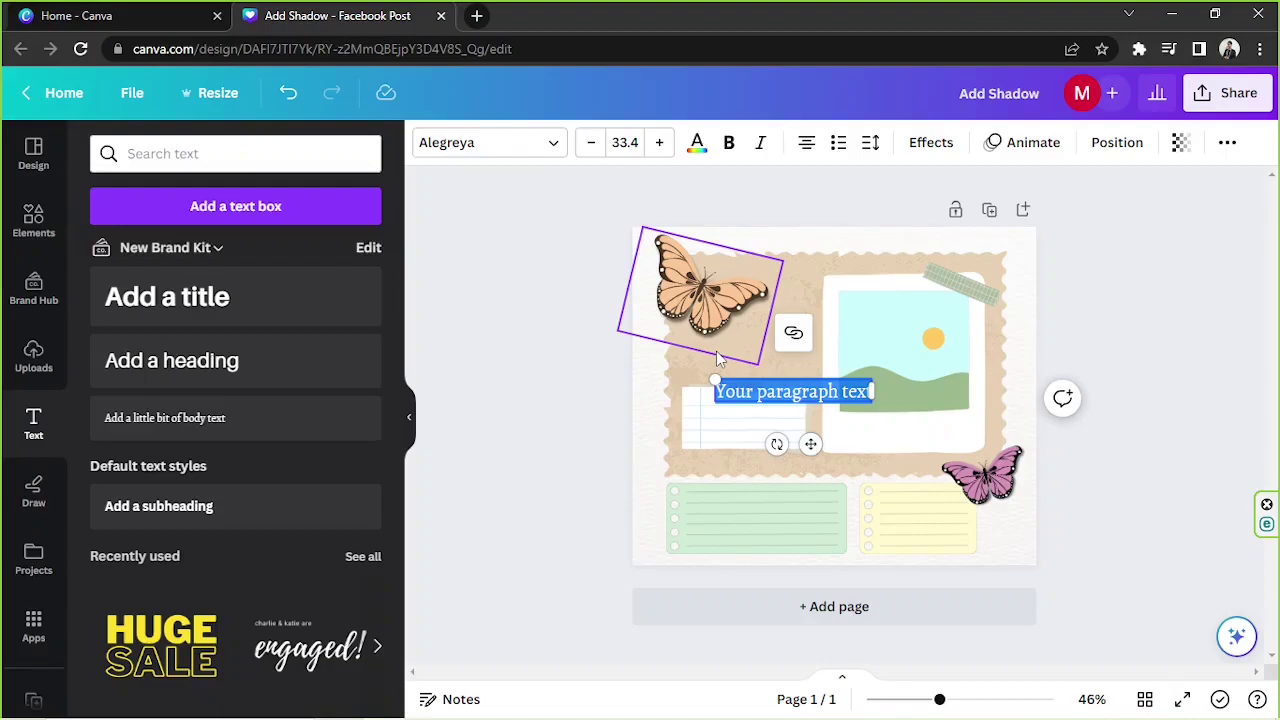
text(My Treas)
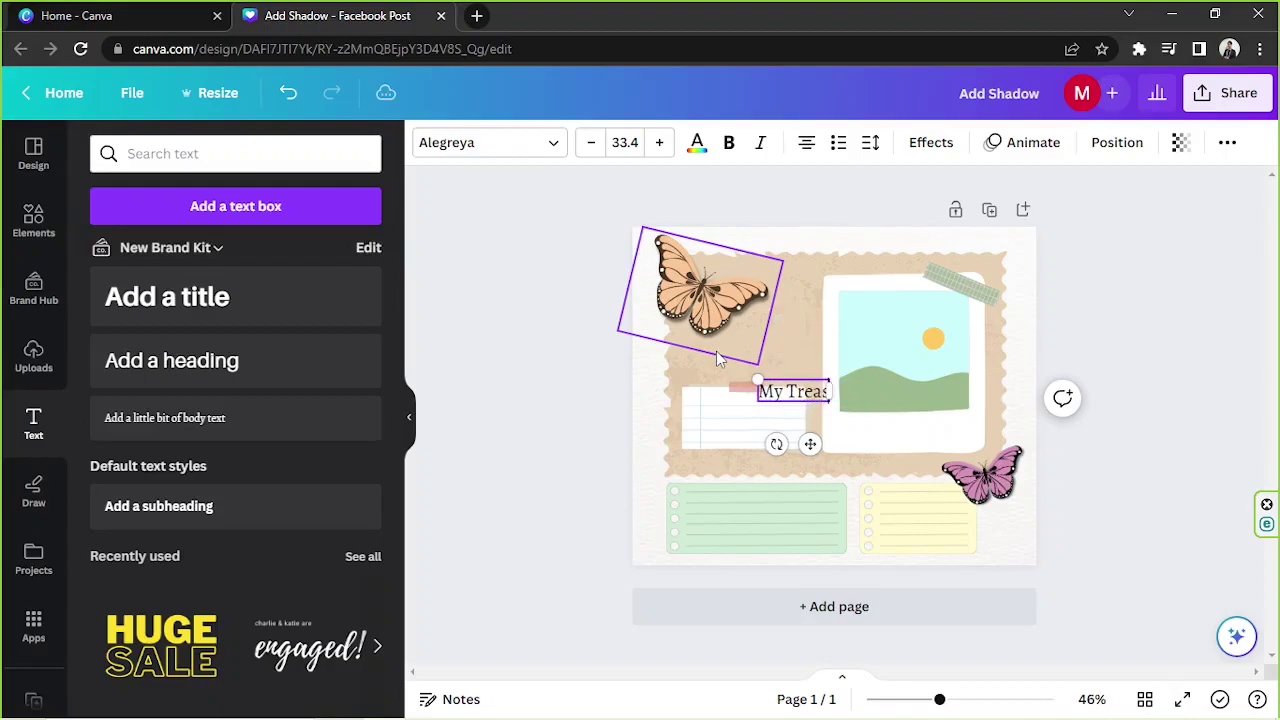
text(ure Chest)
key(Return)
text(if)
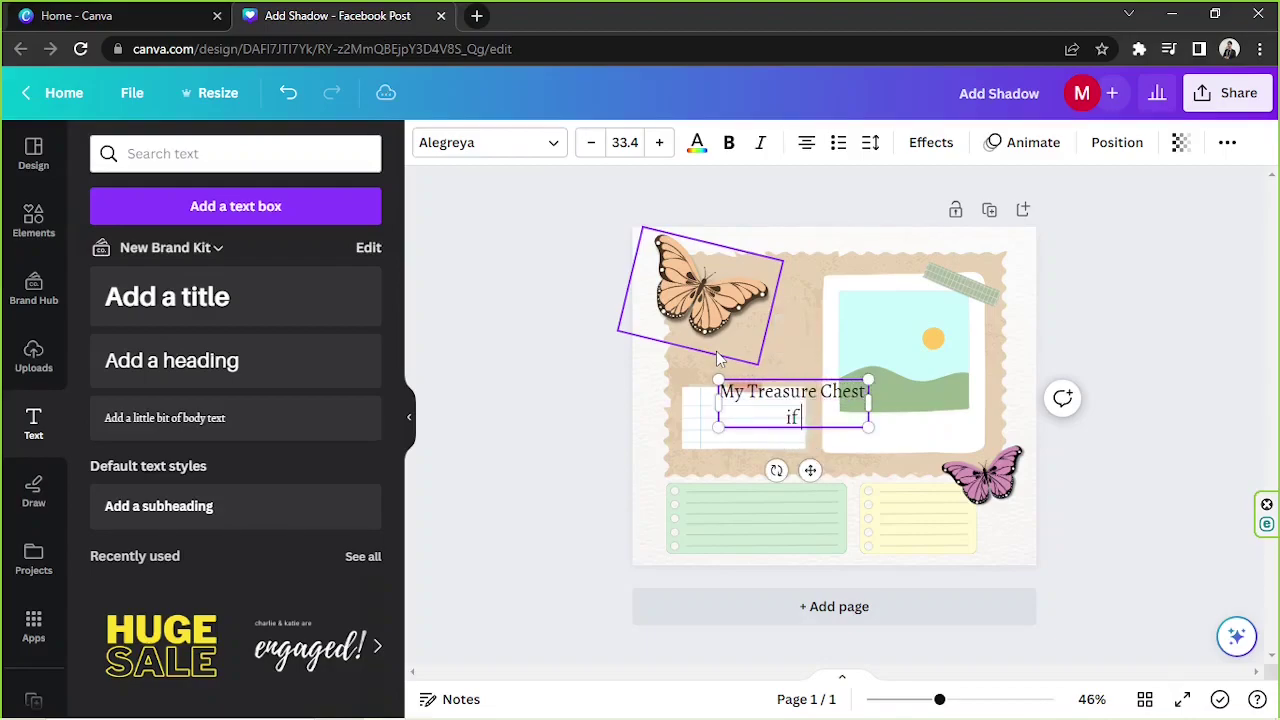
text( Memories)
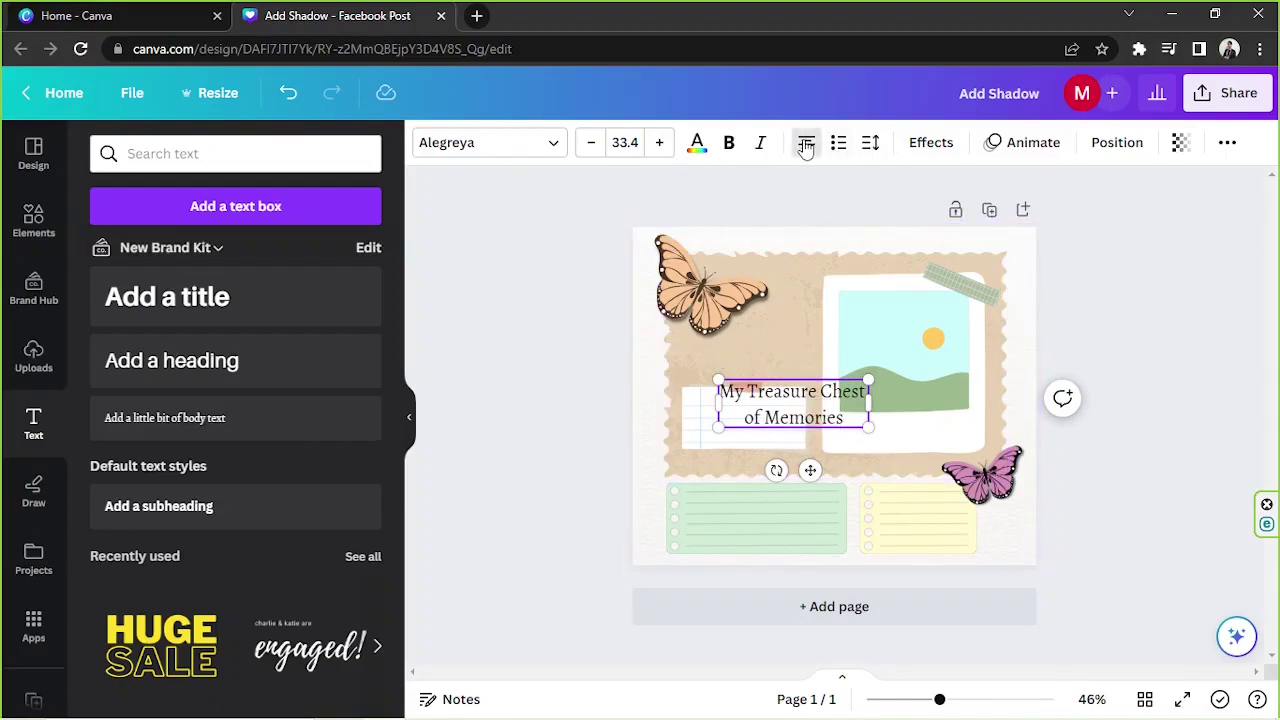
Left-align the title, place it between the orange butterfly and the taped note card, and tighten its line spacing to about 0.97
click(807, 146)
drag(792, 425, 745, 385)
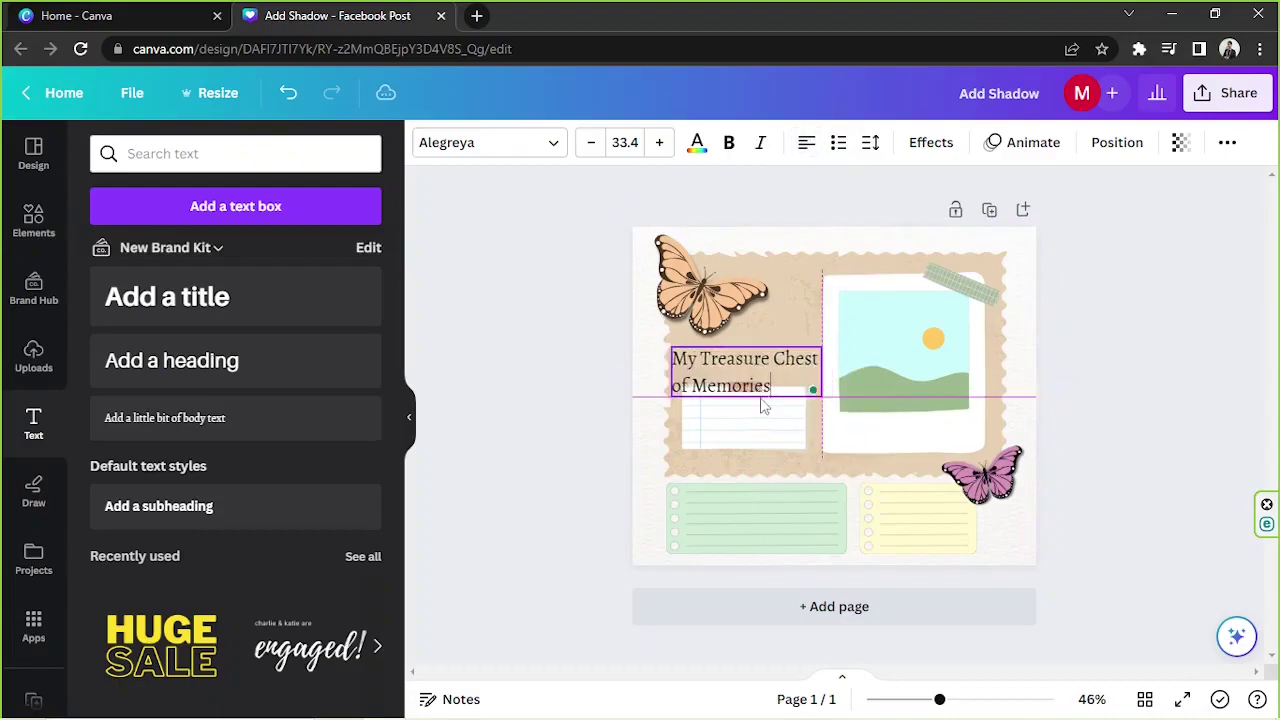
click(870, 142)
drag(990, 285, 923, 277)
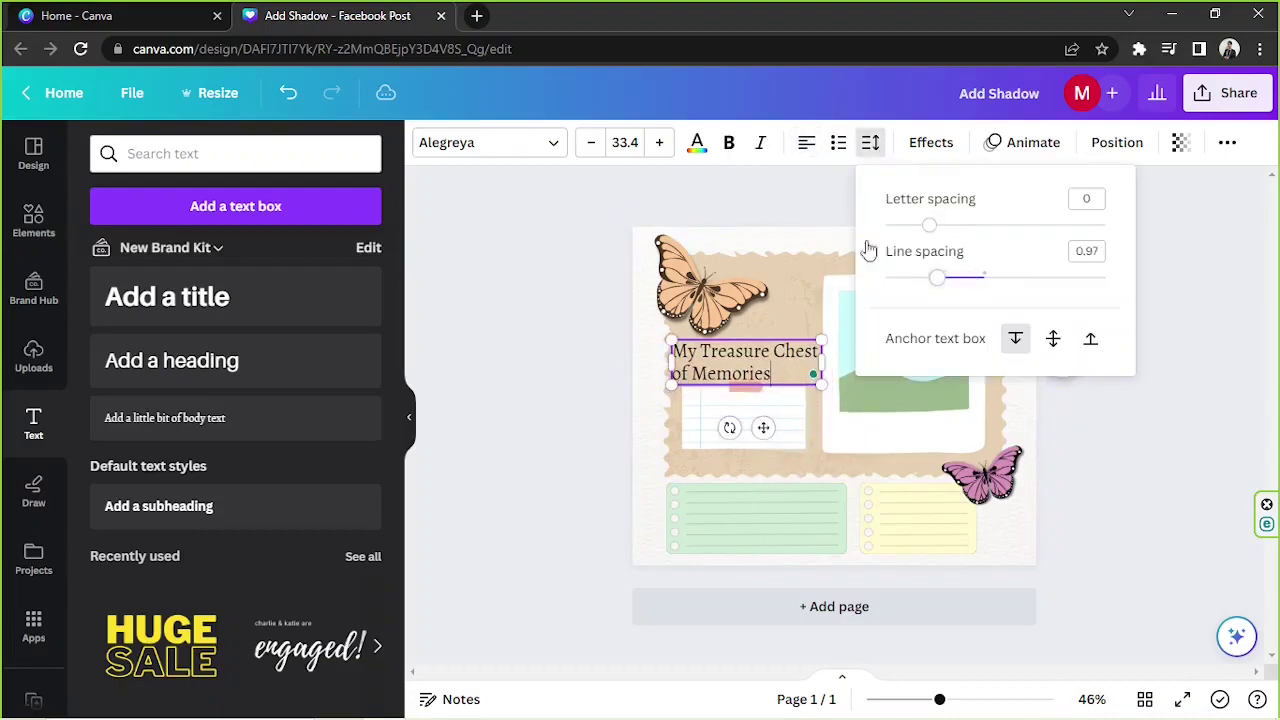
Search the fonts for "handwriting" and try Canva Student Font Dotted on the title's second line
click(490, 142)
click(227, 203)
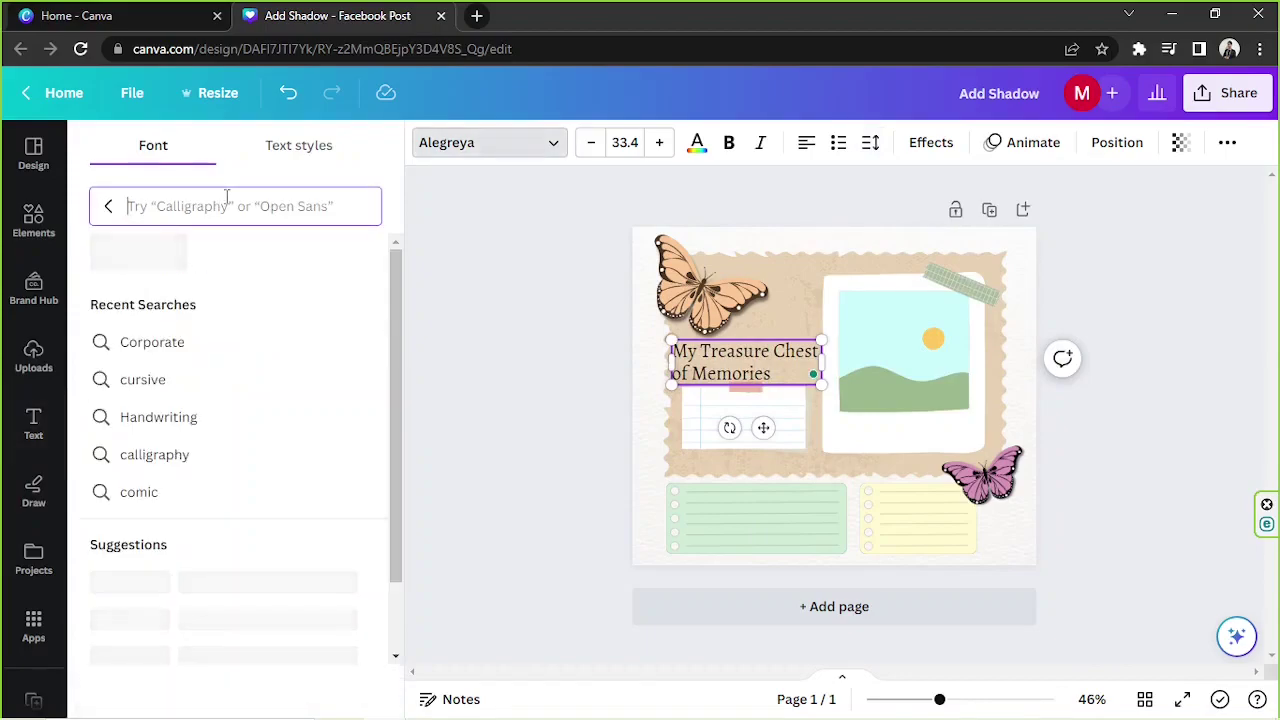
text(handwriting)
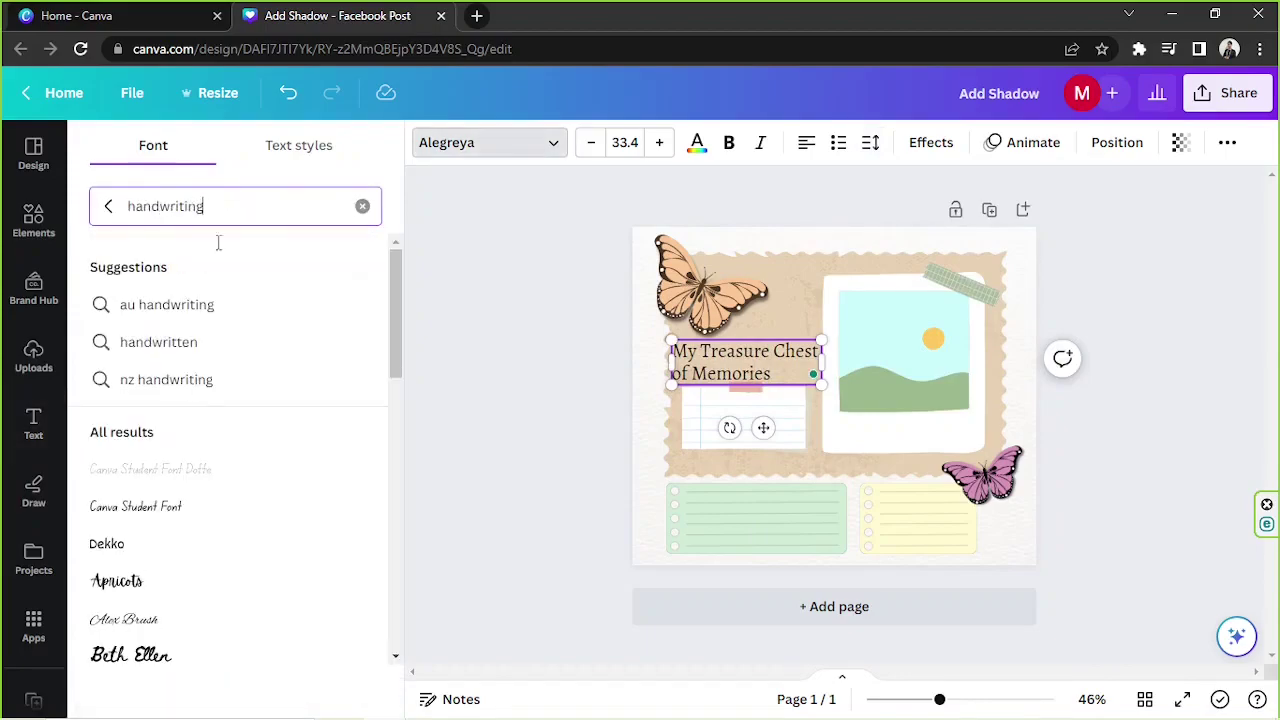
click(205, 472)
scroll(220, 480, down, 5)
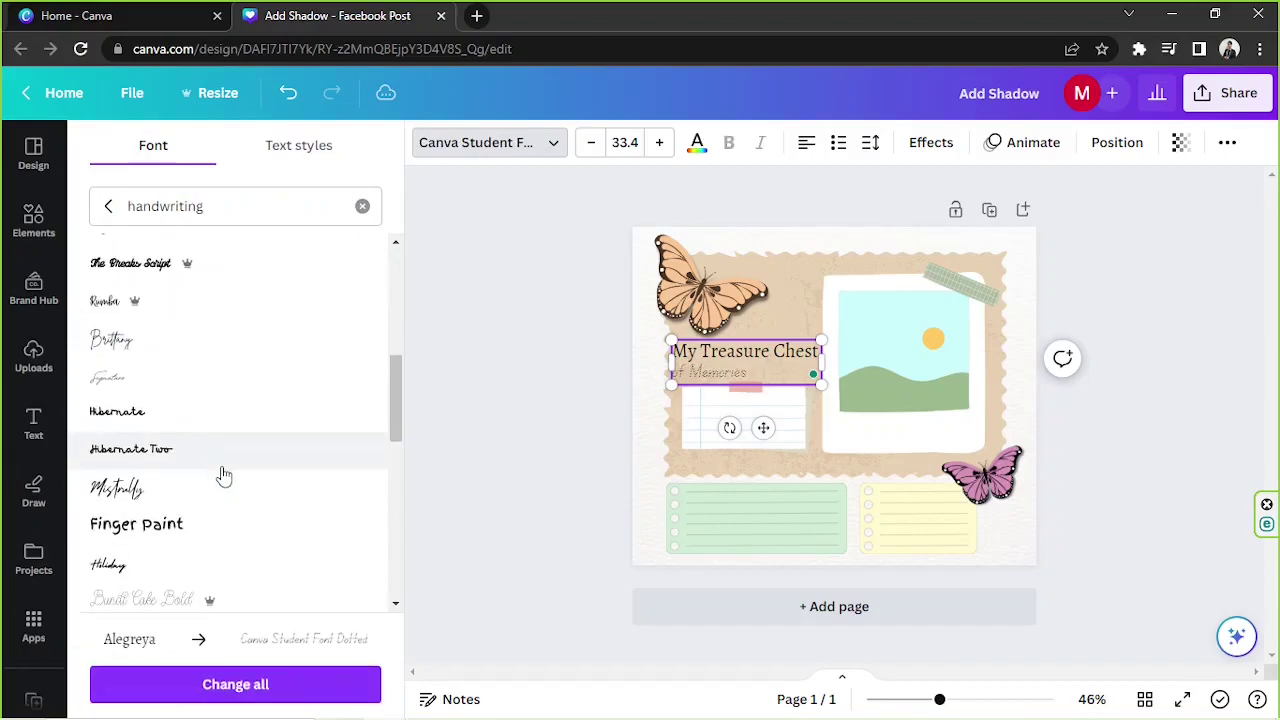
scroll(268, 366, down, 3)
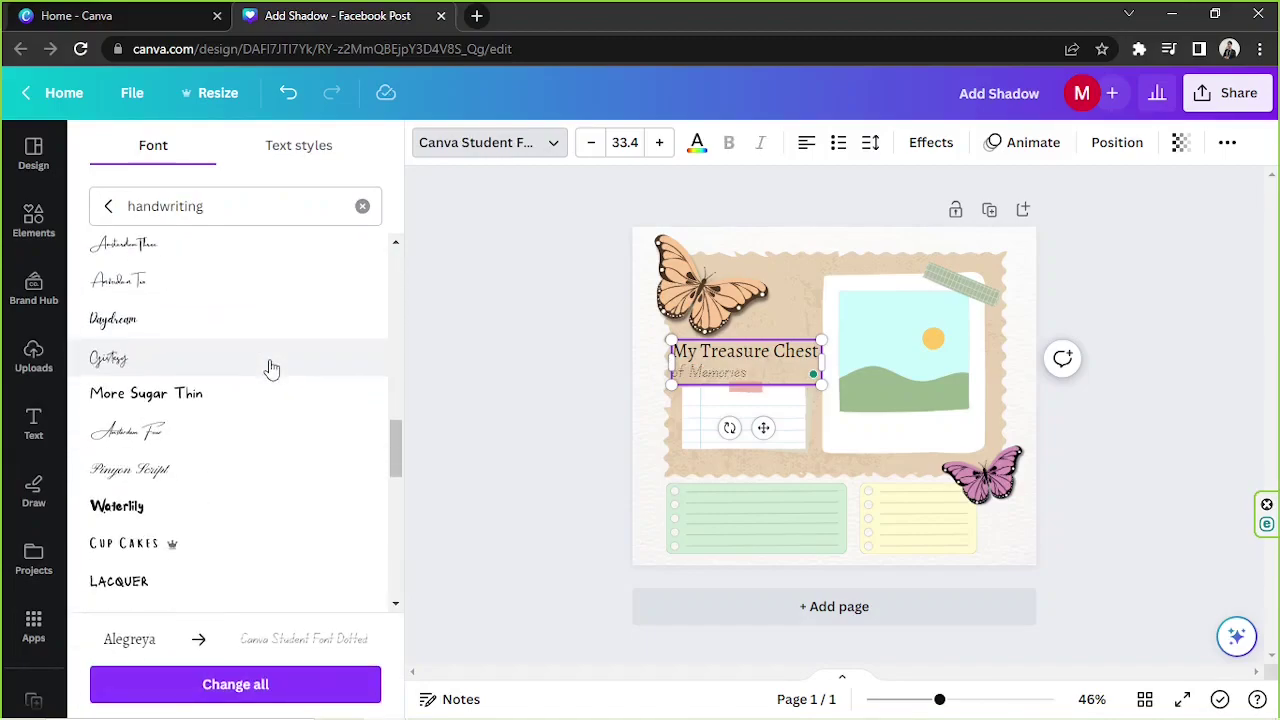
Try the Buffalo and おつとめフォント handwriting fonts on the whole title
key(ctrl+a)
scroll(200, 470, down, 10)
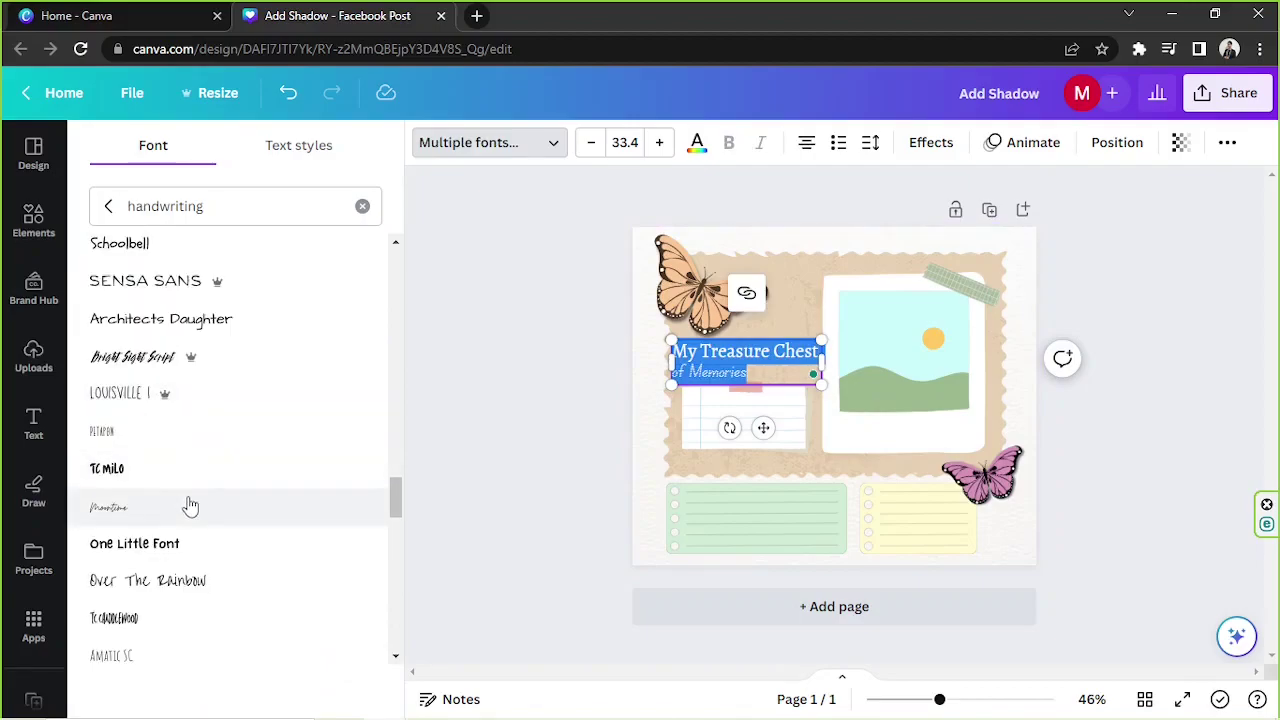
scroll(186, 503, down, 3)
click(212, 340)
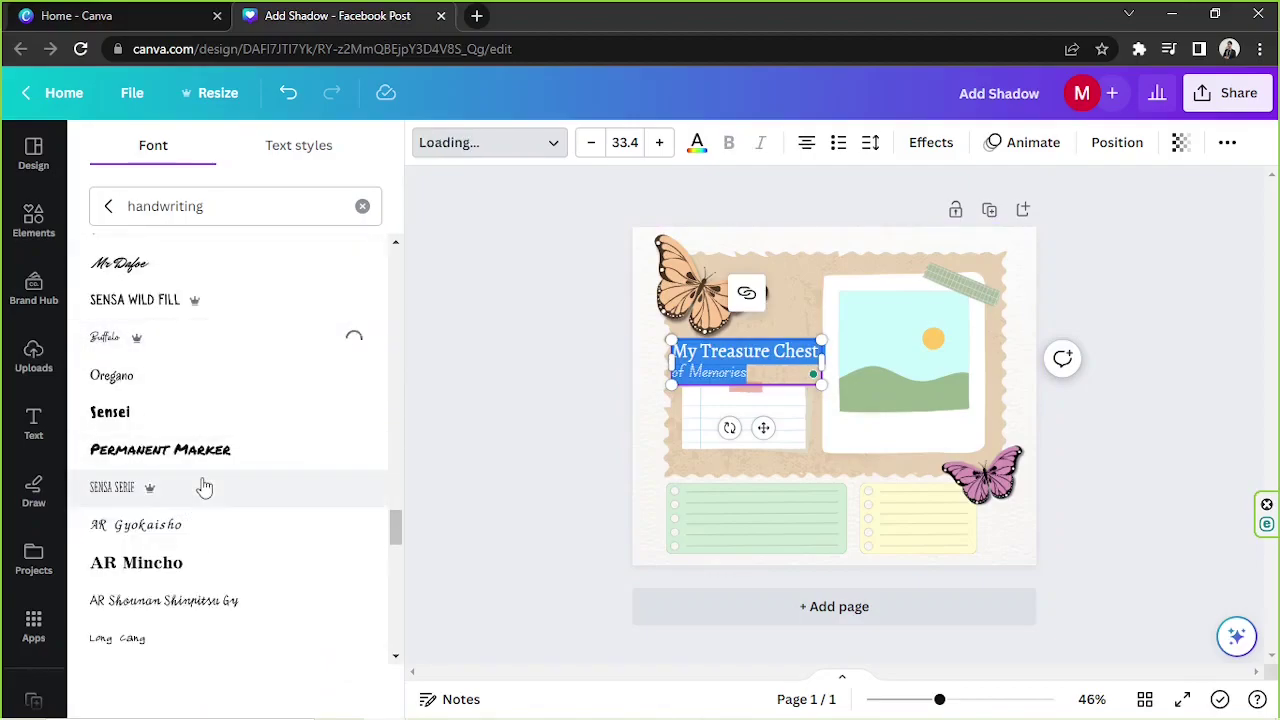
scroll(197, 510, down, 3)
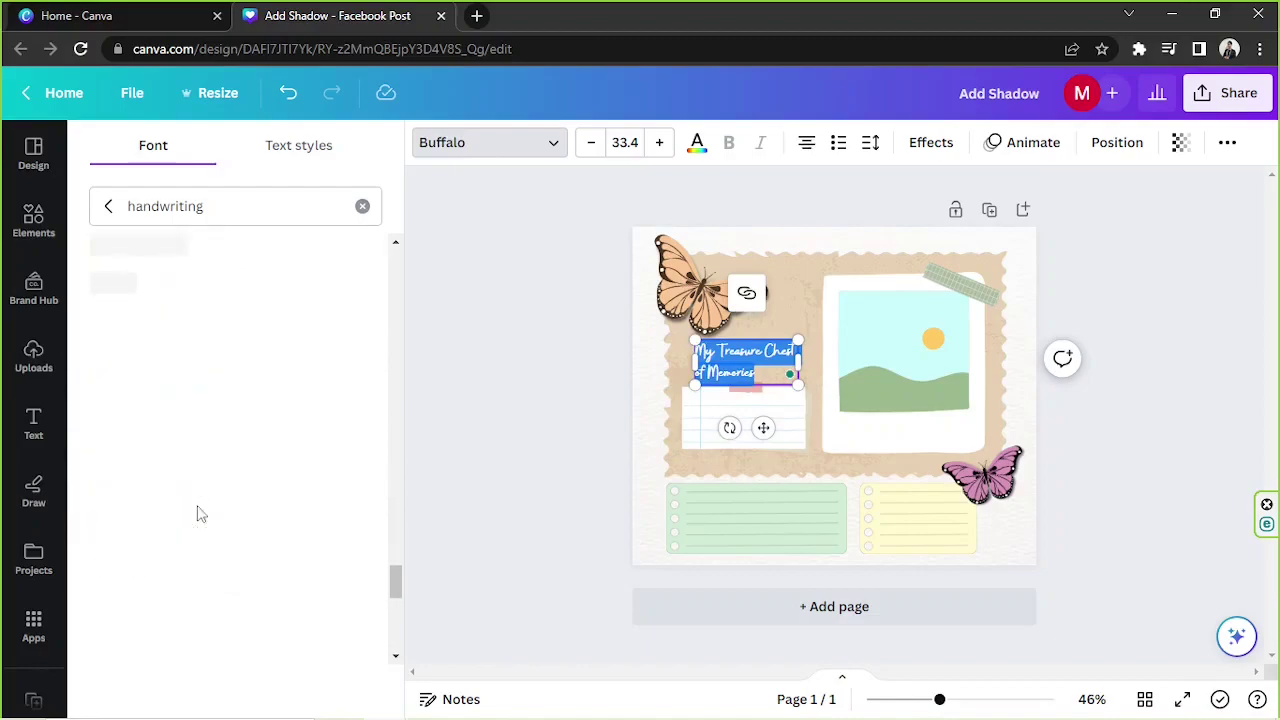
click(248, 368)
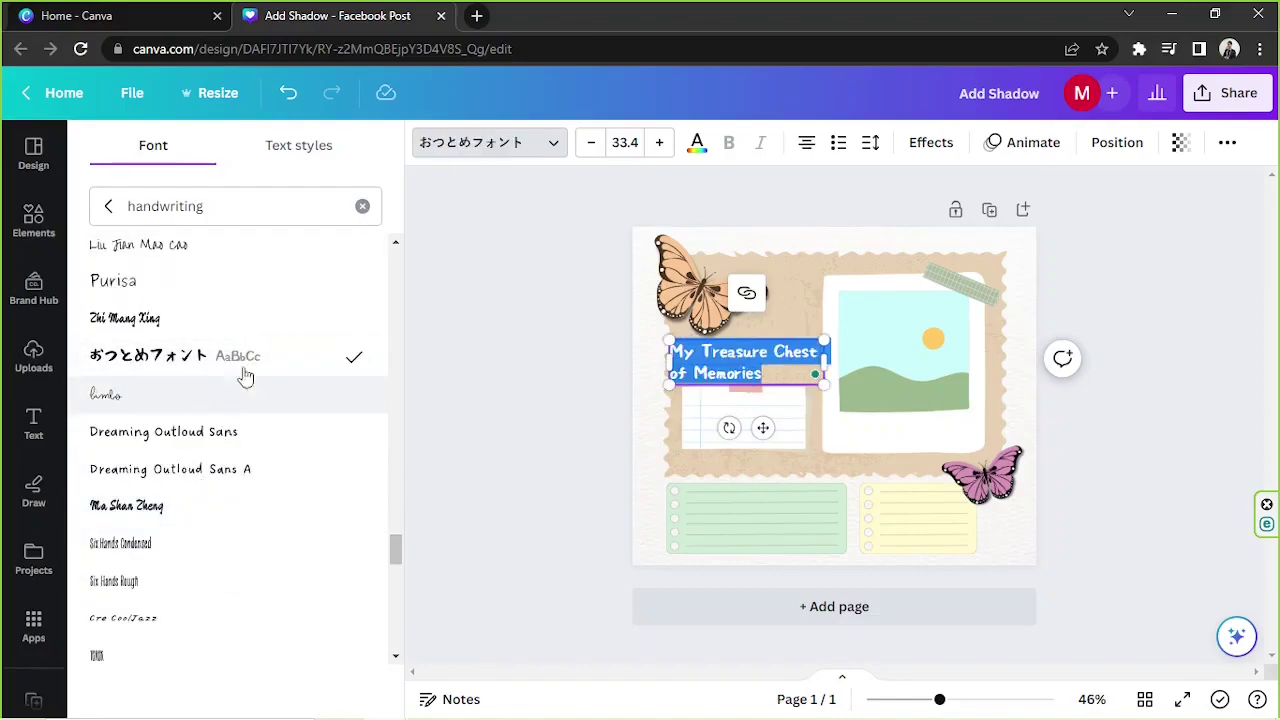
Set the whole title in Dreaming Outloud Sans A and shrink it to size 28.8, positioned just above the taped note card
click(699, 352)
mouse_move(831, 363)
mouse_down()
mouse_move(800, 363)
mouse_move(826, 358)
mouse_up()
key(ctrl+a)
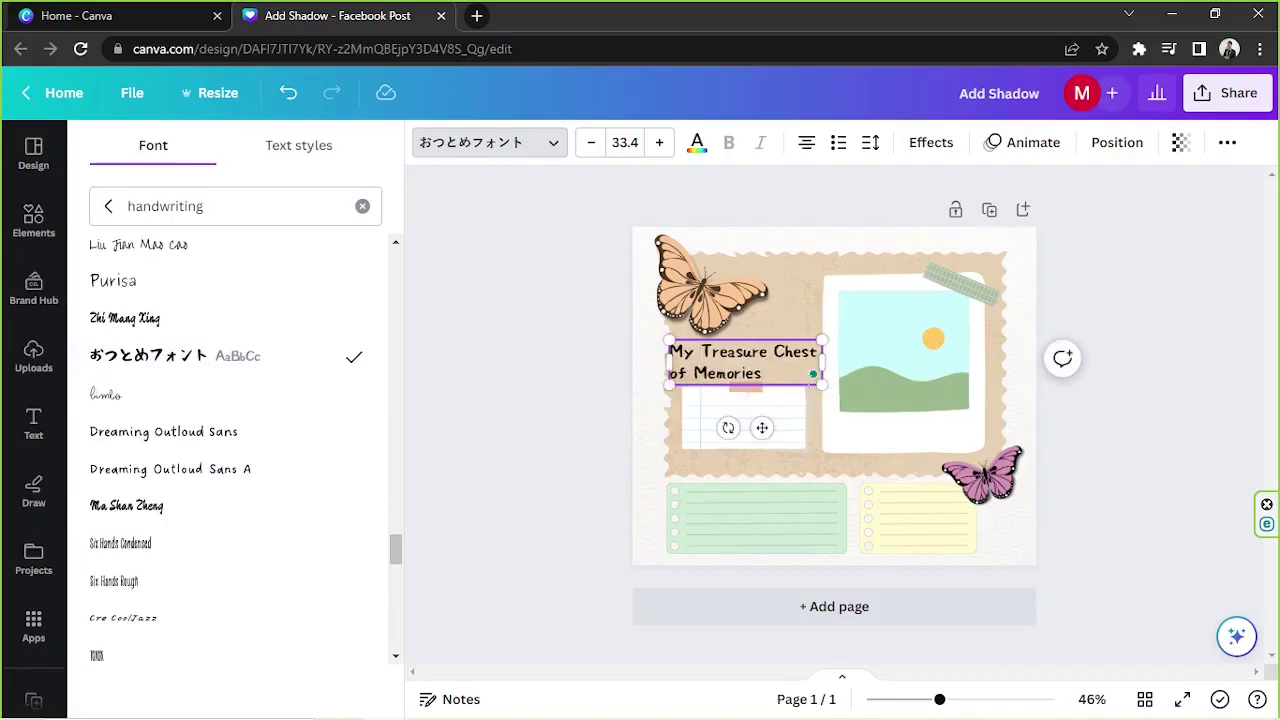
click(115, 477)
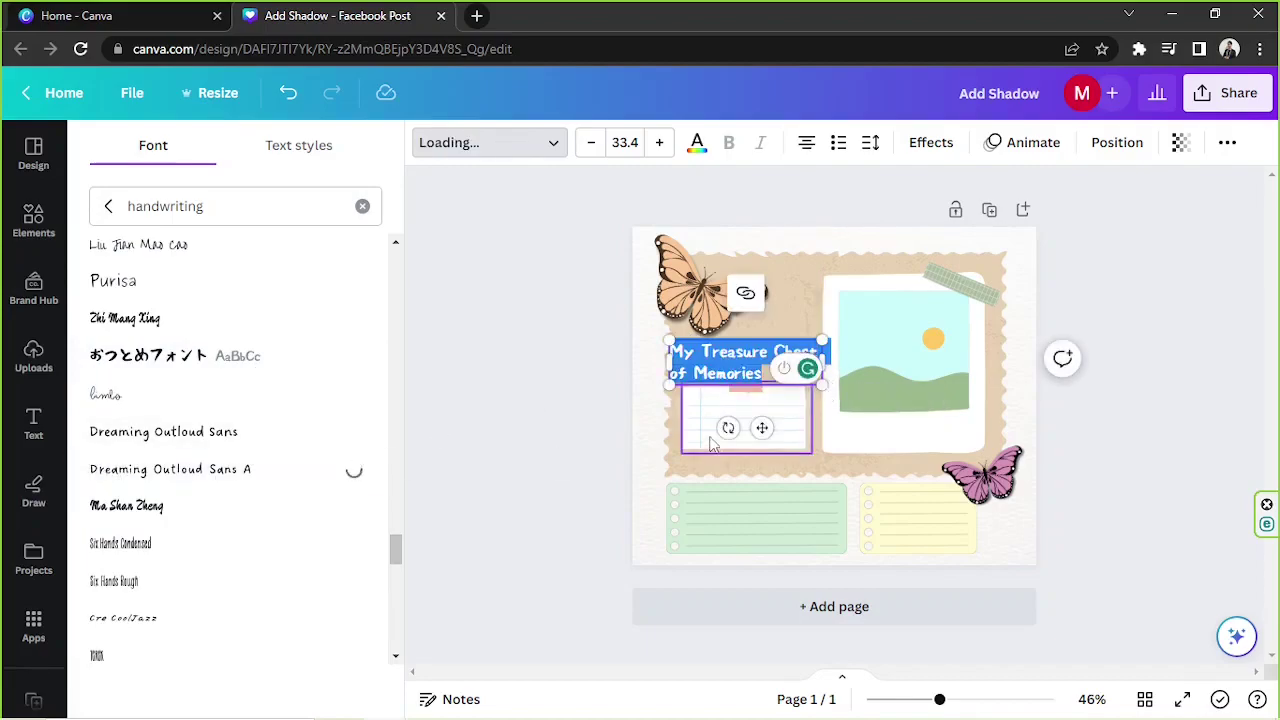
drag(822, 385, 811, 380)
mouse_move(755, 420)
mouse_down()
mouse_move(766, 486)
mouse_move(893, 488)
mouse_move(763, 424)
mouse_up()
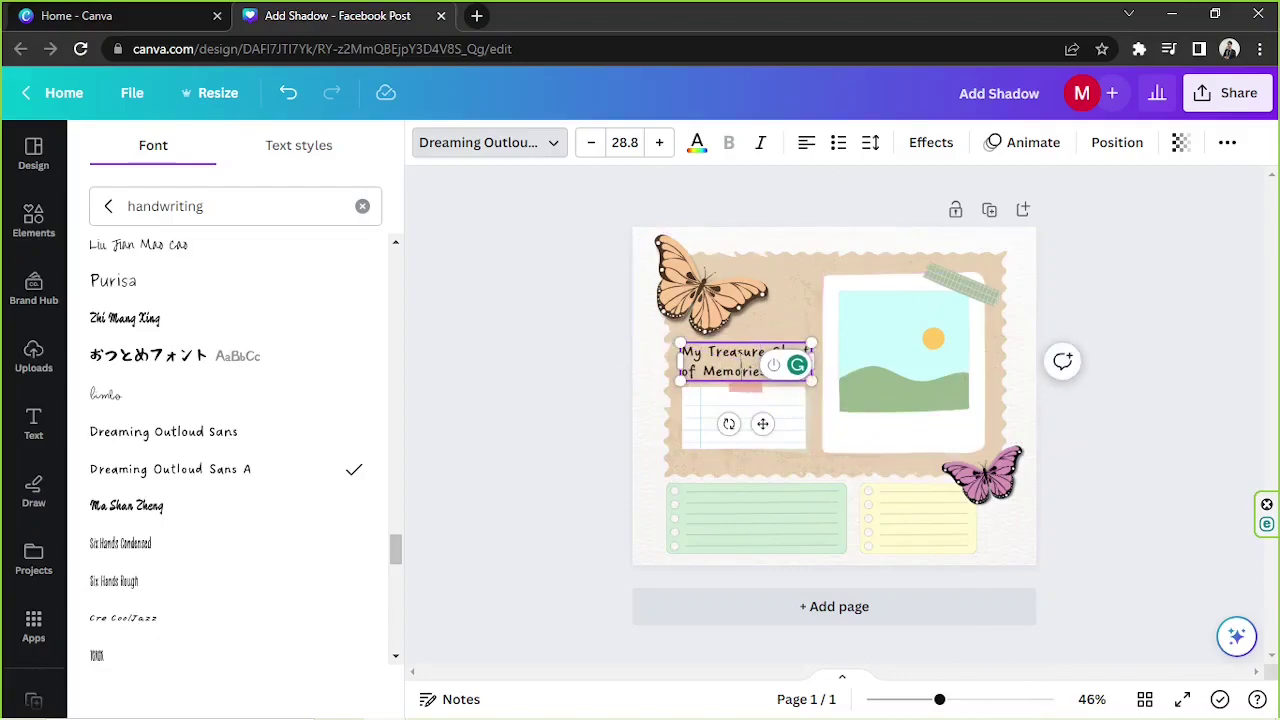
Color the whole title dark brown from the document colors, then deselect it and collapse the side panel
key(ctrl+a)
click(697, 143)
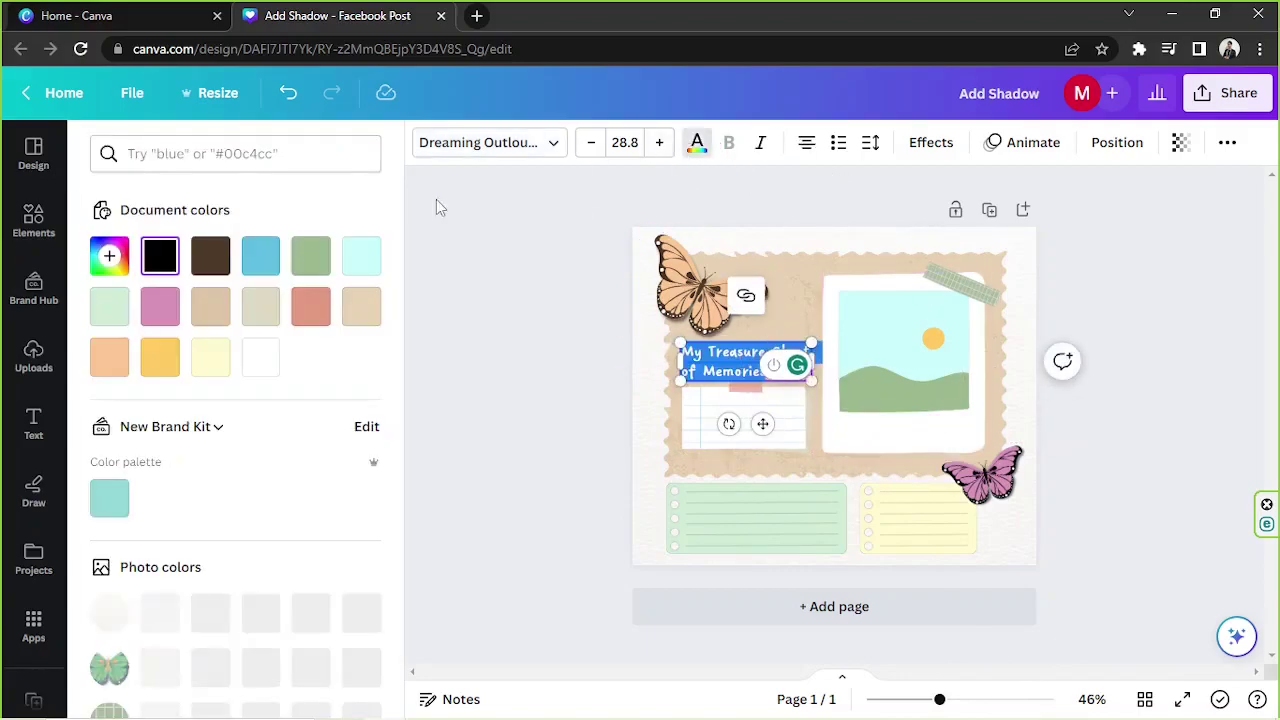
click(210, 256)
key(Escape)
click(1135, 346)
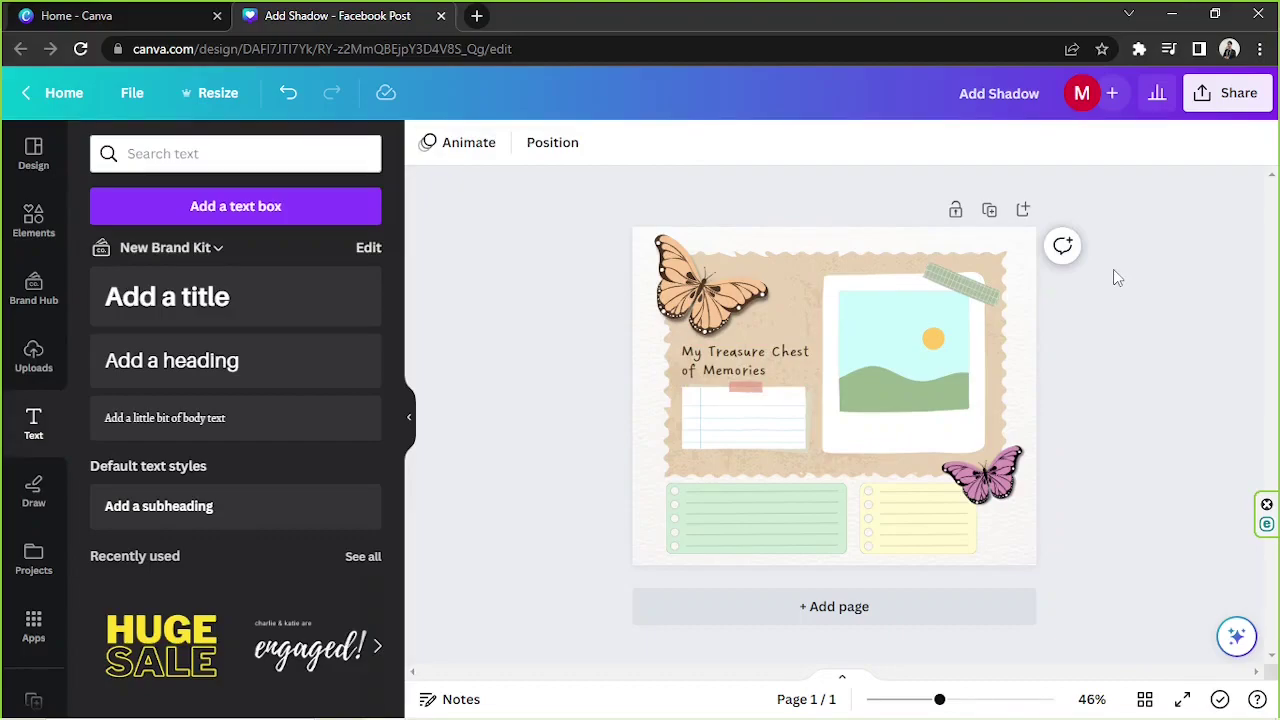
click(409, 417)
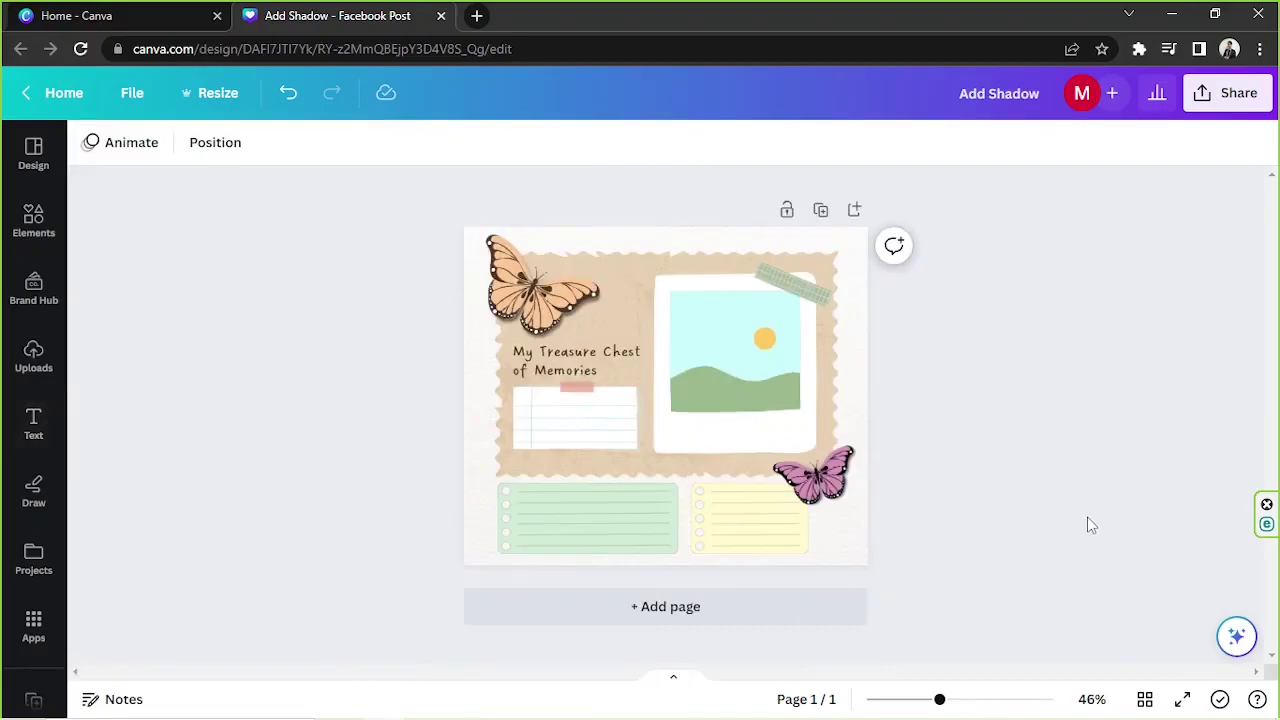